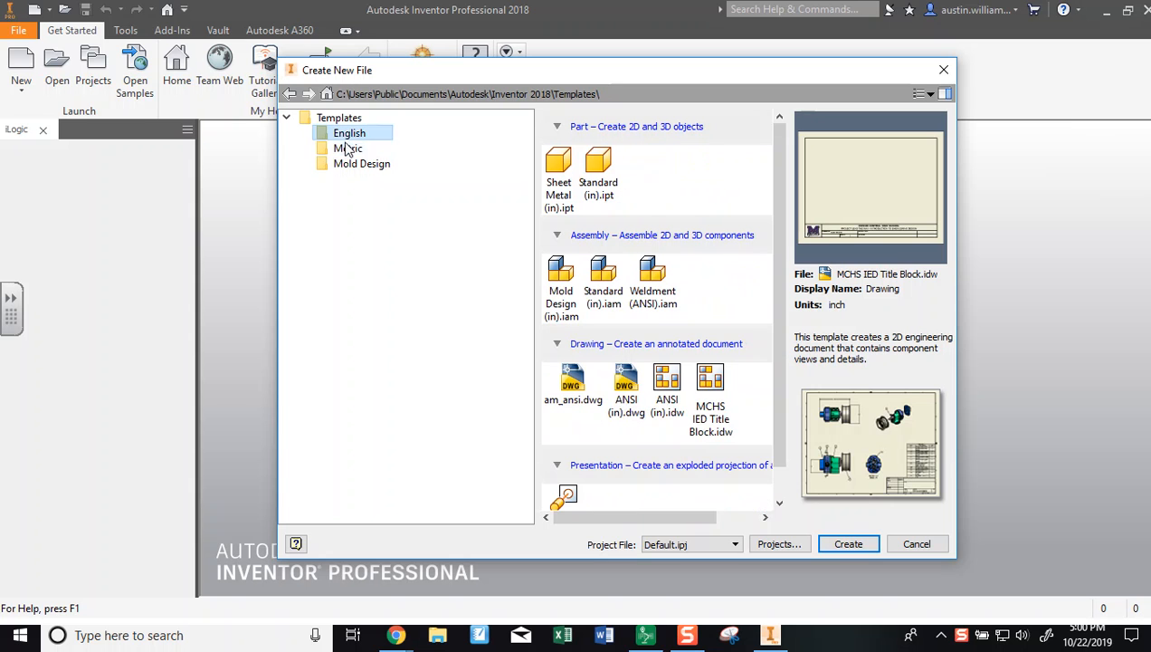
# Create a new part from the English Standard (in).ipt template and start a 2D sketch on the XY plane.
pyautogui.click(602, 167)
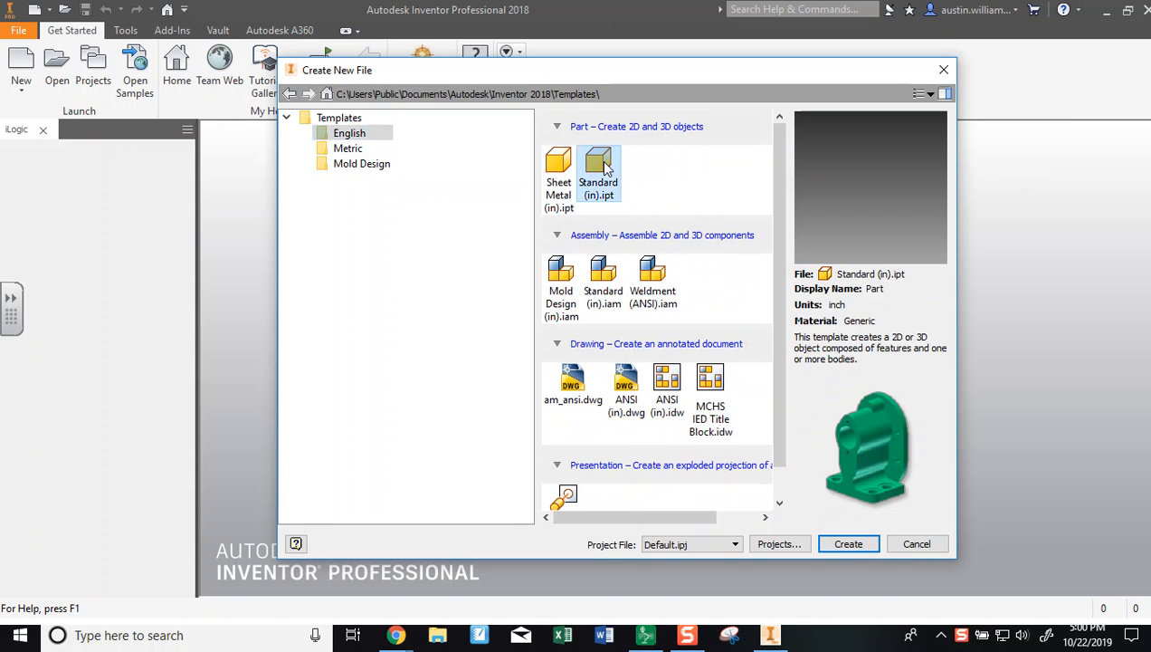
pyautogui.click(824, 543)
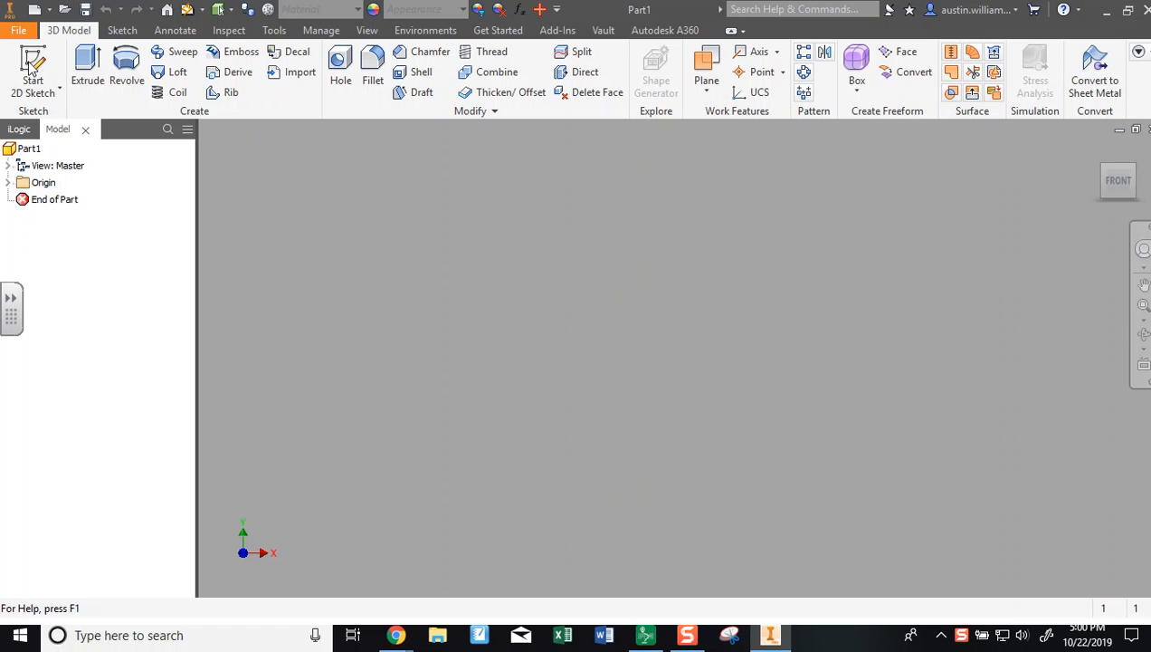
pyautogui.click(31, 78)
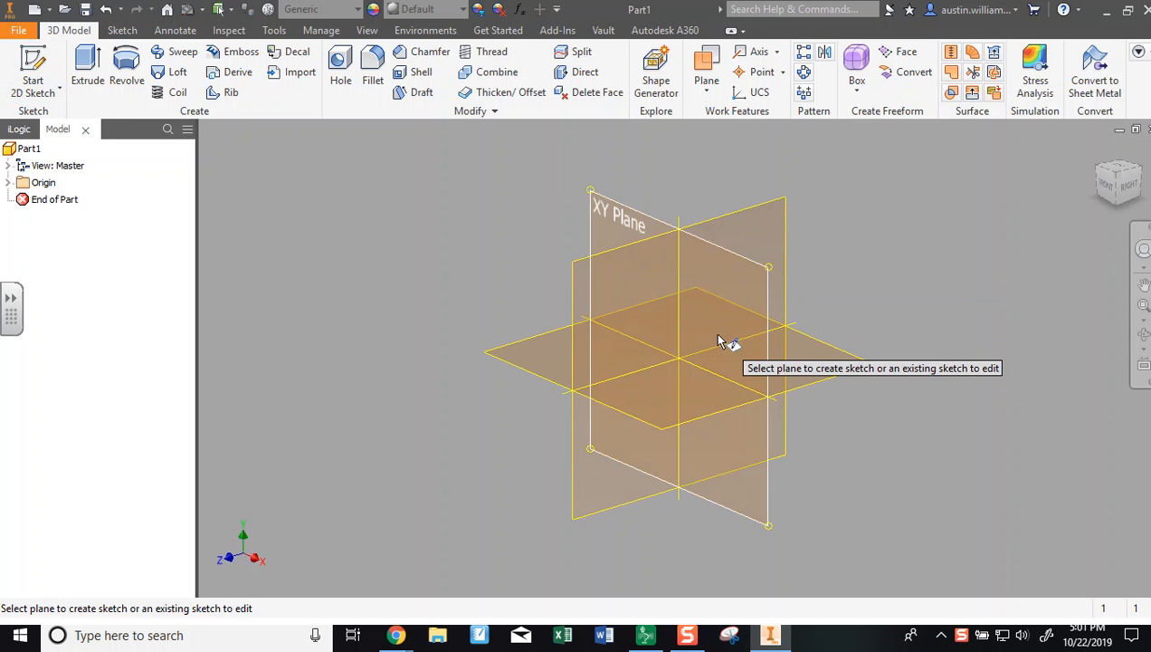
pyautogui.click(717, 335)
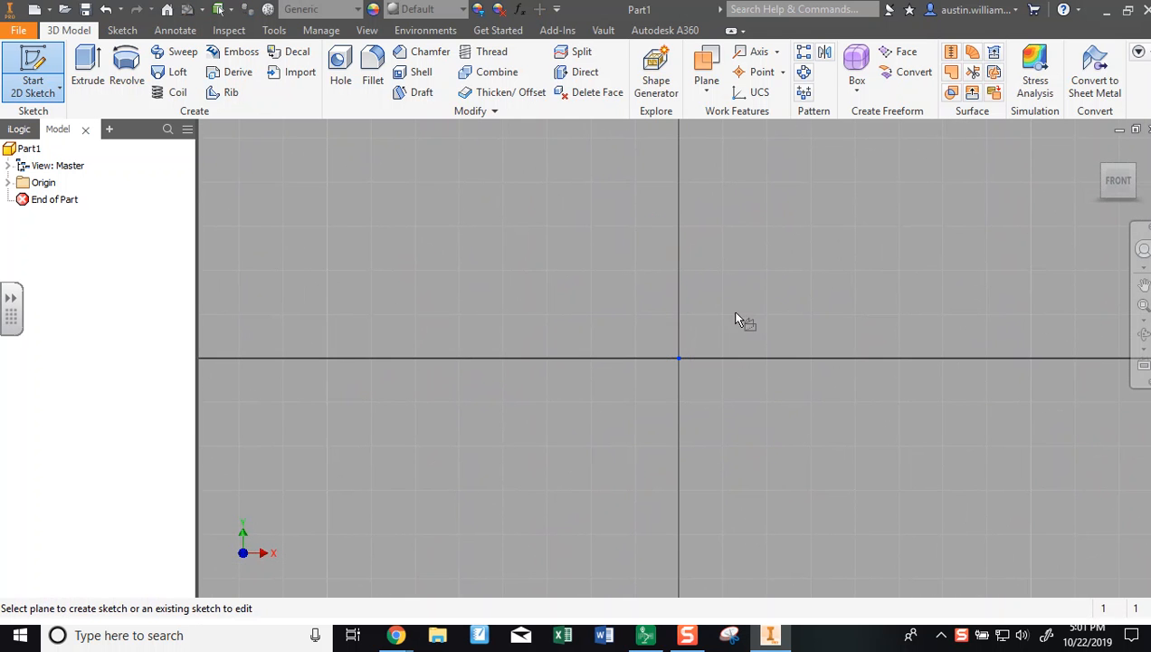
# Draw a circle centred on the origin with a diameter of 0.4956 in.
pyautogui.press('c')
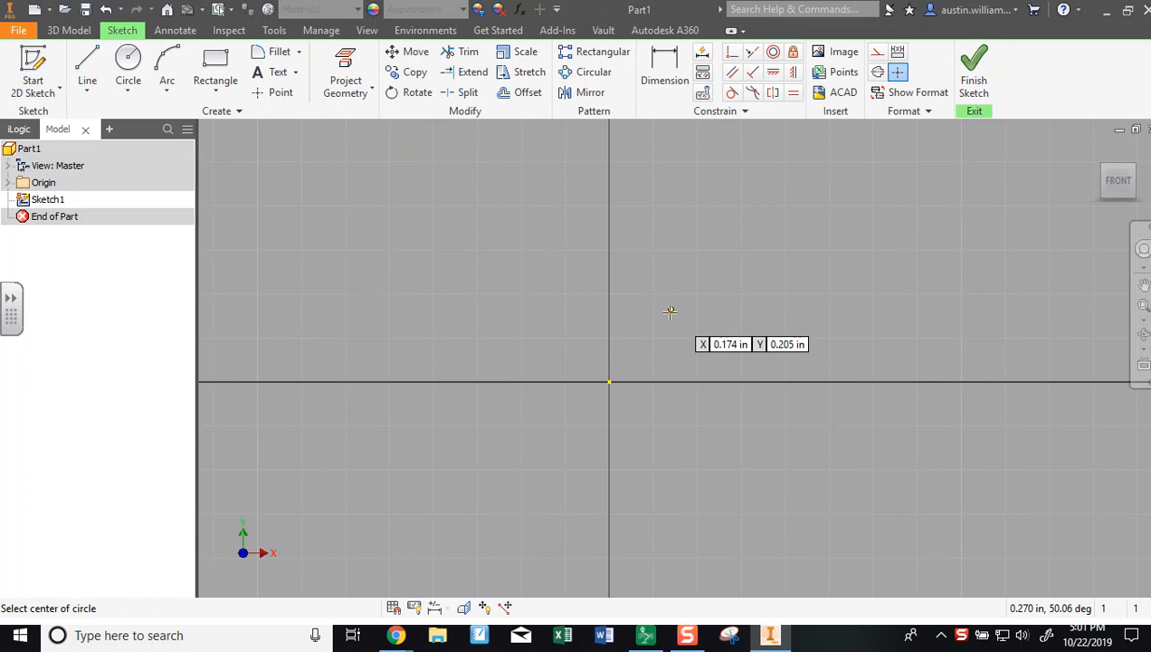
pyautogui.click(131, 68)
pyautogui.click(609, 381)
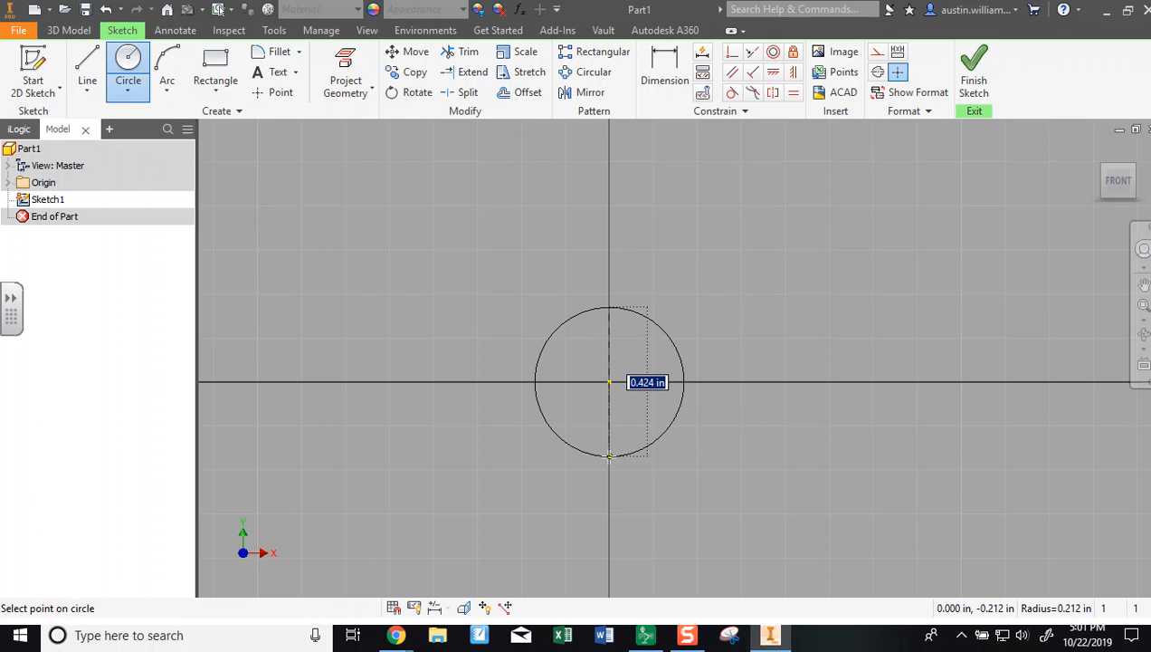
pyautogui.write('0.4956')
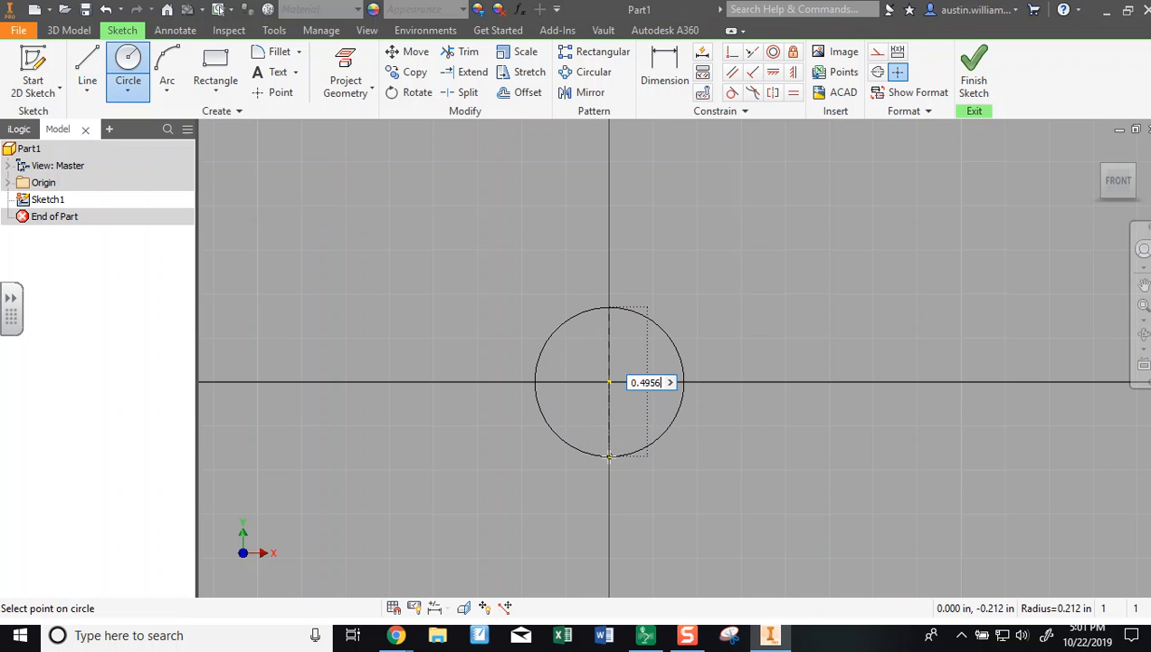
pyautogui.press('Return')
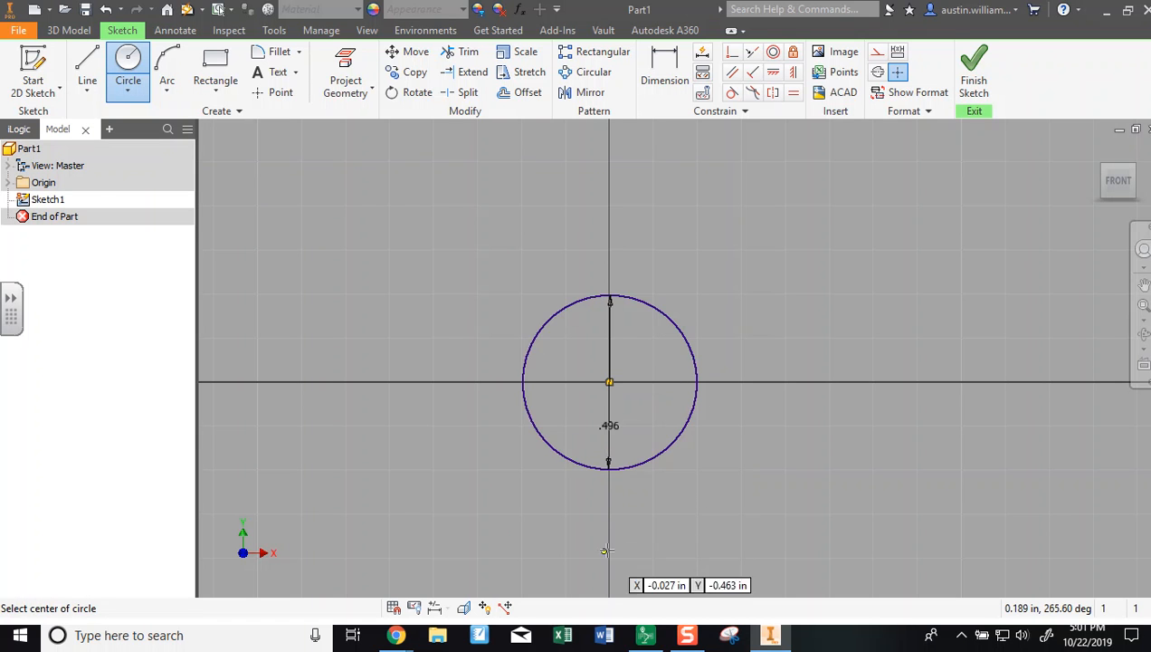
# Extrude the circle 1.059 in as a new solid cylinder.
pyautogui.scroll(-2, 629, 512)
pyautogui.keyDown('shift'); pyautogui.moveTo(589, 522); pyautogui.dragTo(617, 518, button='middle'); pyautogui.keyUp('shift')
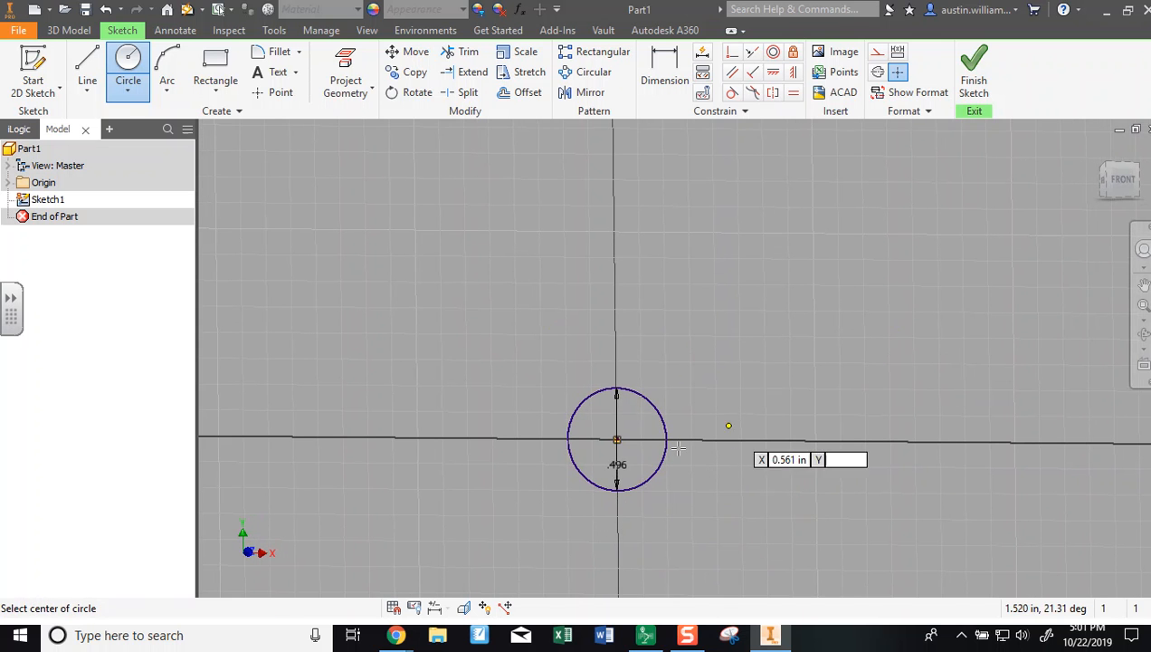
pyautogui.moveTo(528, 484)
pyautogui.keyDown('shift'); pyautogui.mouseDown(button='middle')
pyautogui.moveTo(547, 478)
pyautogui.moveTo(512, 484)
pyautogui.mouseUp(button='middle'); pyautogui.keyUp('shift')
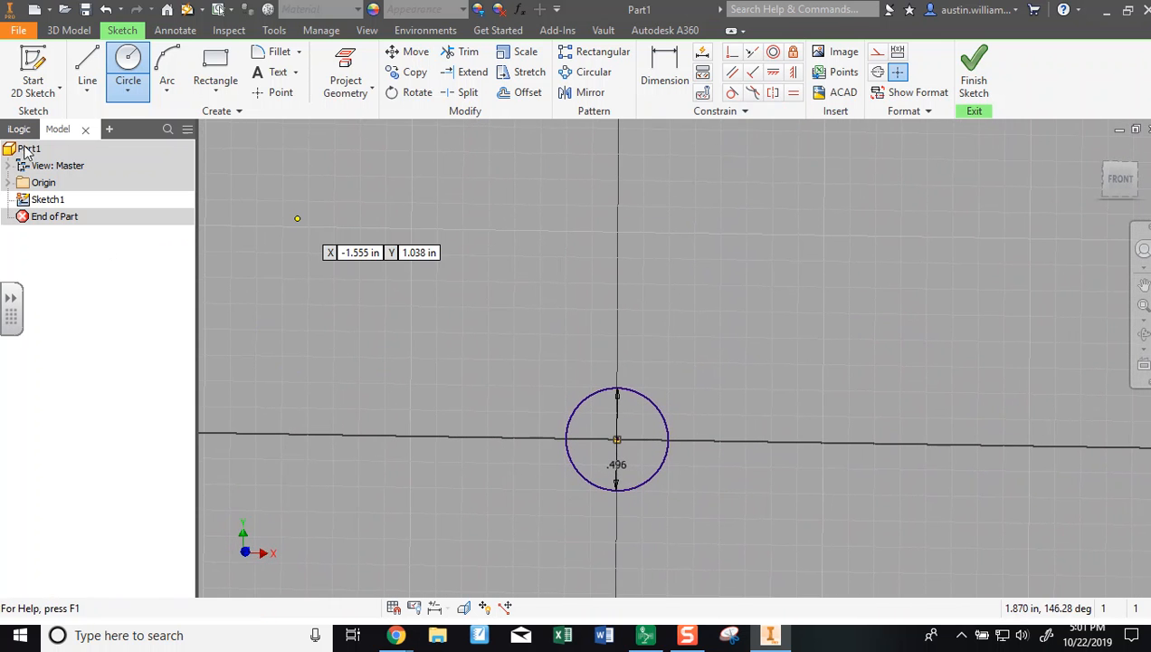
pyautogui.click(57, 30)
pyautogui.click(87, 68)
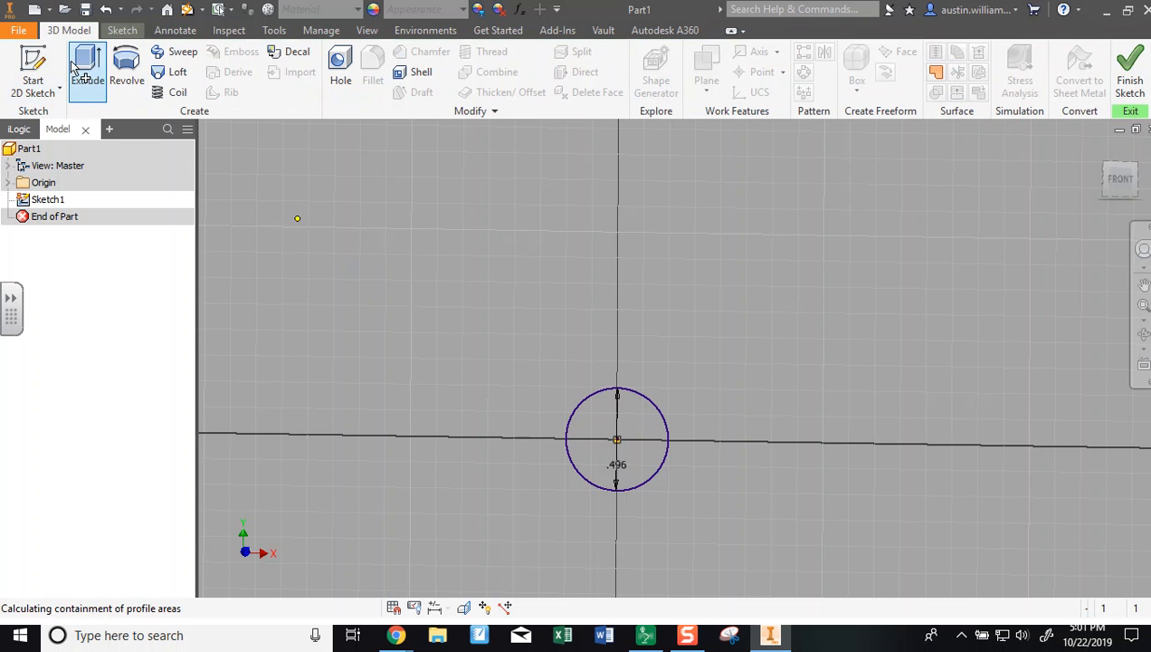
pyautogui.keyDown('shift'); pyautogui.moveTo(524, 417); pyautogui.dragTo(622, 431, button='middle'); pyautogui.keyUp('shift')
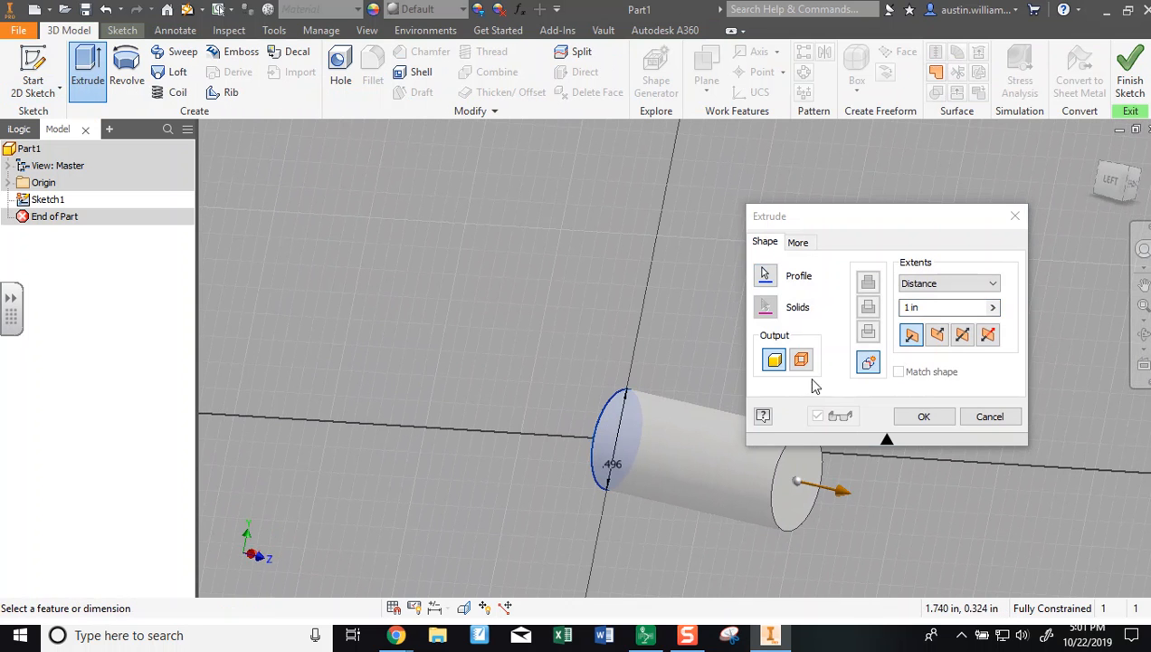
pyautogui.moveTo(994, 512); pyautogui.dragTo(844, 516, button='middle')
pyautogui.click(912, 307)
pyautogui.click(910, 308)
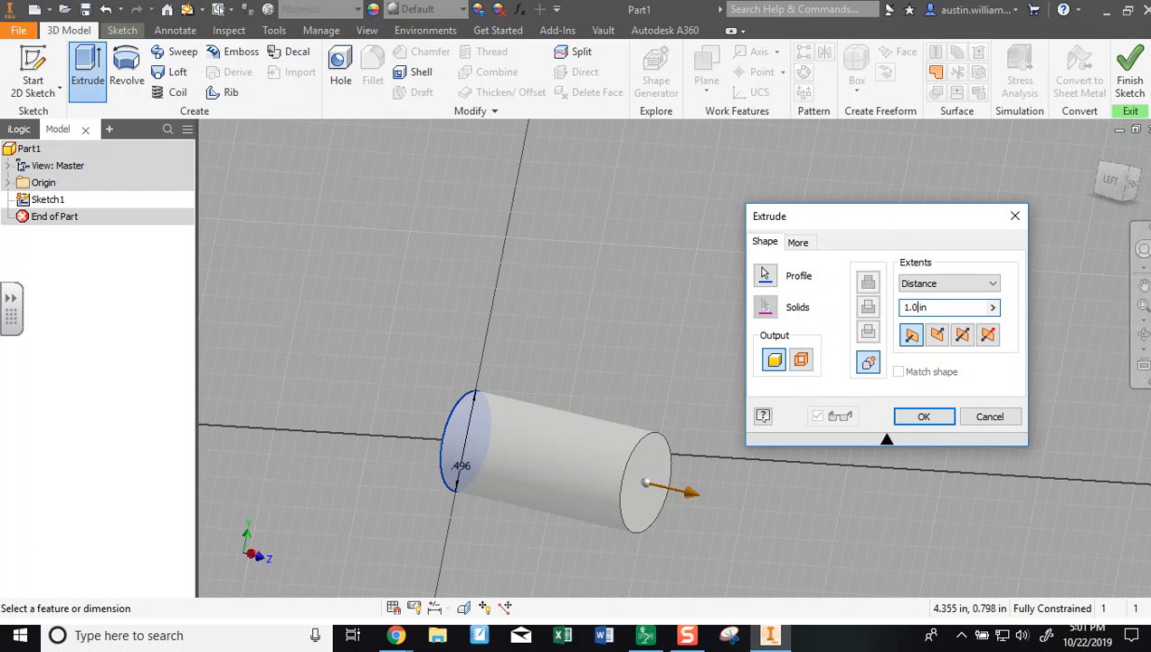
pyautogui.write('.059')
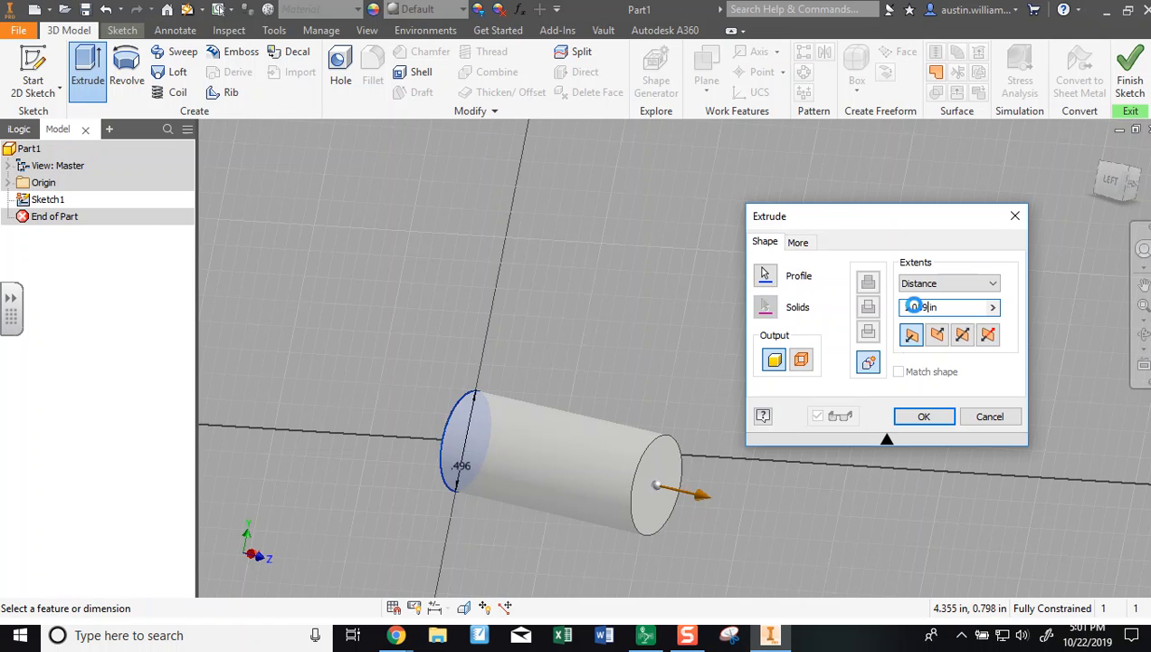
pyautogui.press('Return')
# Select the cylinder's curved face and both end faces and give them the Walnut - Natural Polished appearance.
pyautogui.keyDown('shift'); pyautogui.moveTo(397, 323); pyautogui.dragTo(438, 314, button='middle'); pyautogui.keyUp('shift')
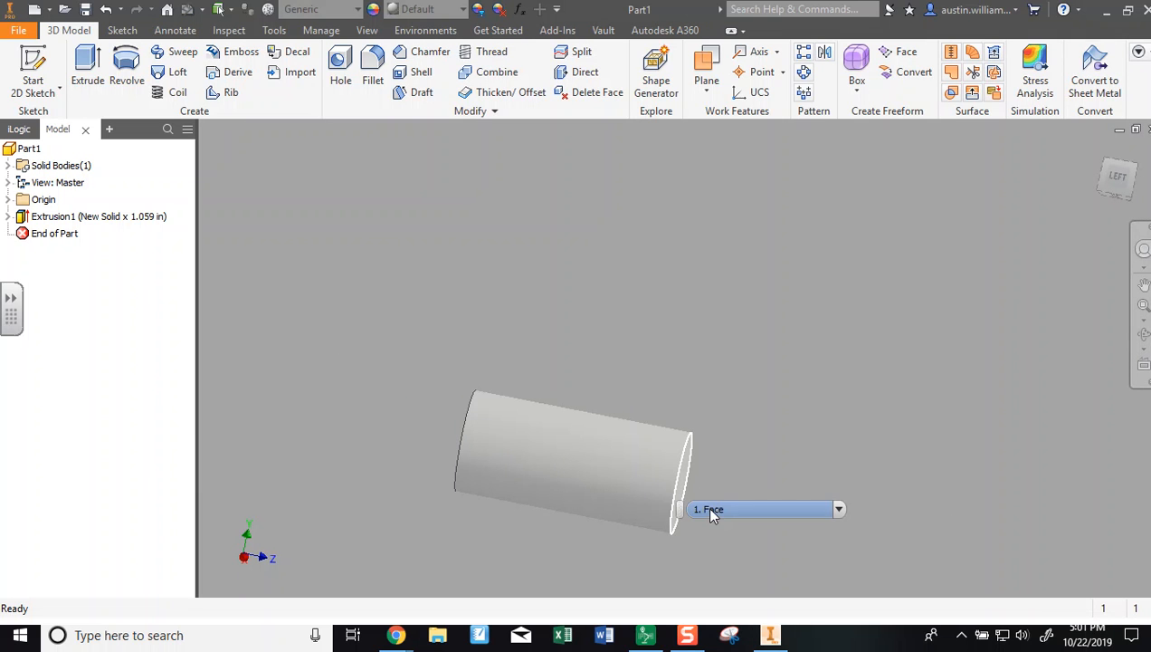
pyautogui.click(677, 468)
pyautogui.click(644, 463)
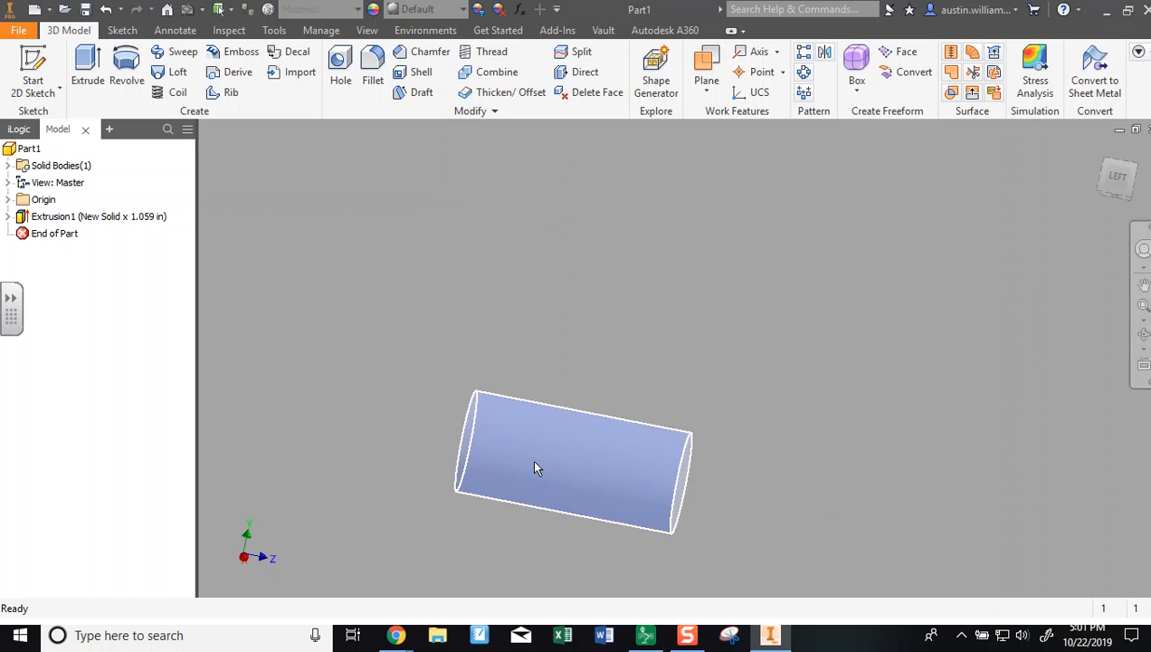
pyautogui.click(479, 457)
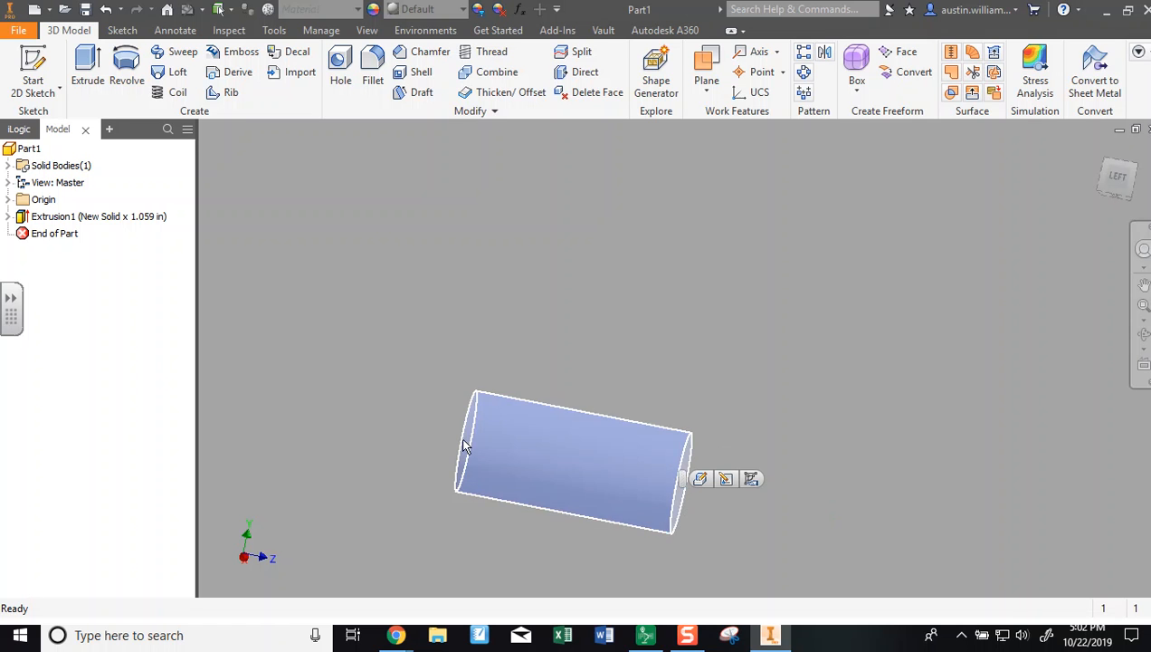
pyautogui.keyDown('shift'); pyautogui.moveTo(407, 410); pyautogui.dragTo(342, 454, button='middle'); pyautogui.keyUp('shift')
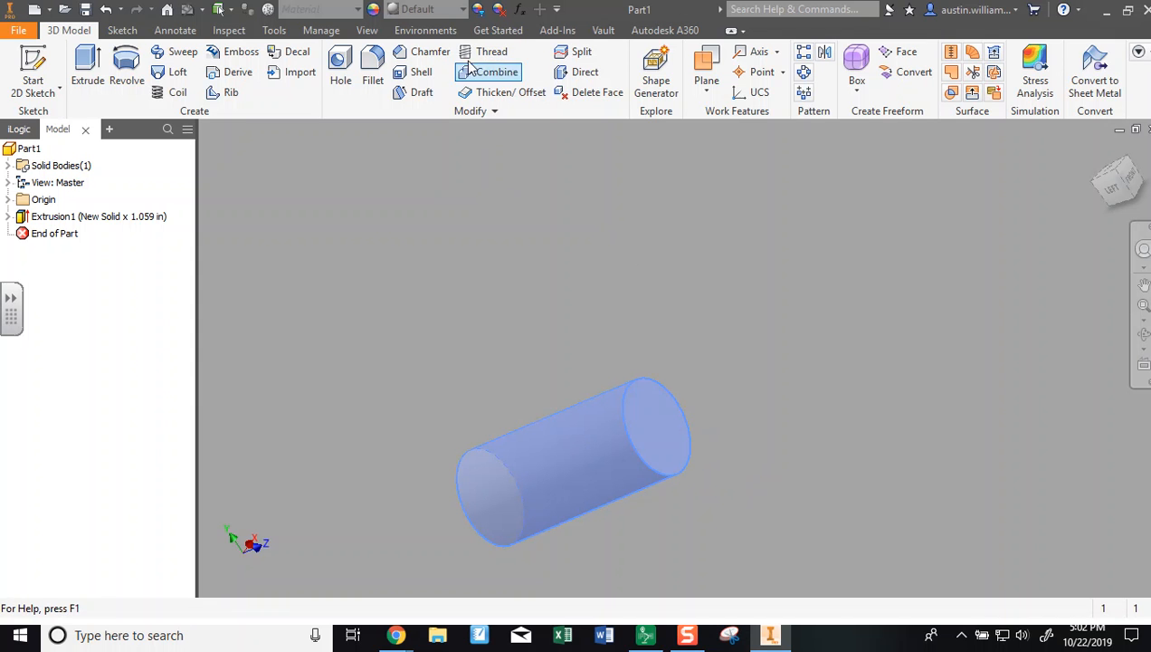
pyautogui.click(456, 16)
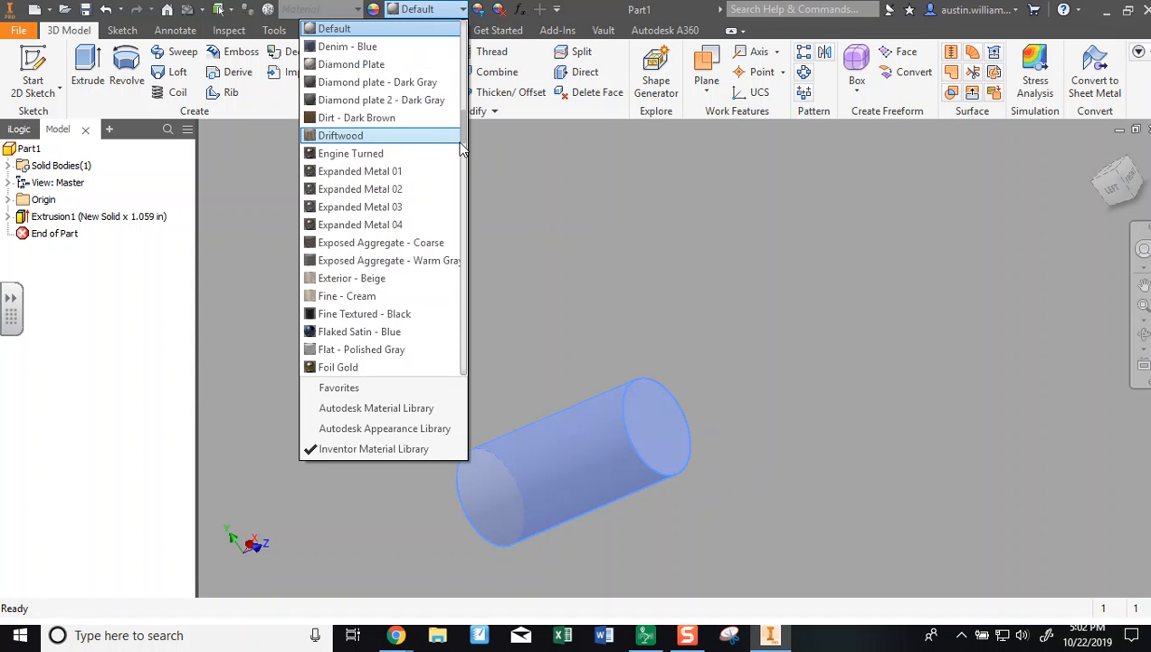
pyautogui.moveTo(461, 131); pyautogui.dragTo(472, 372)
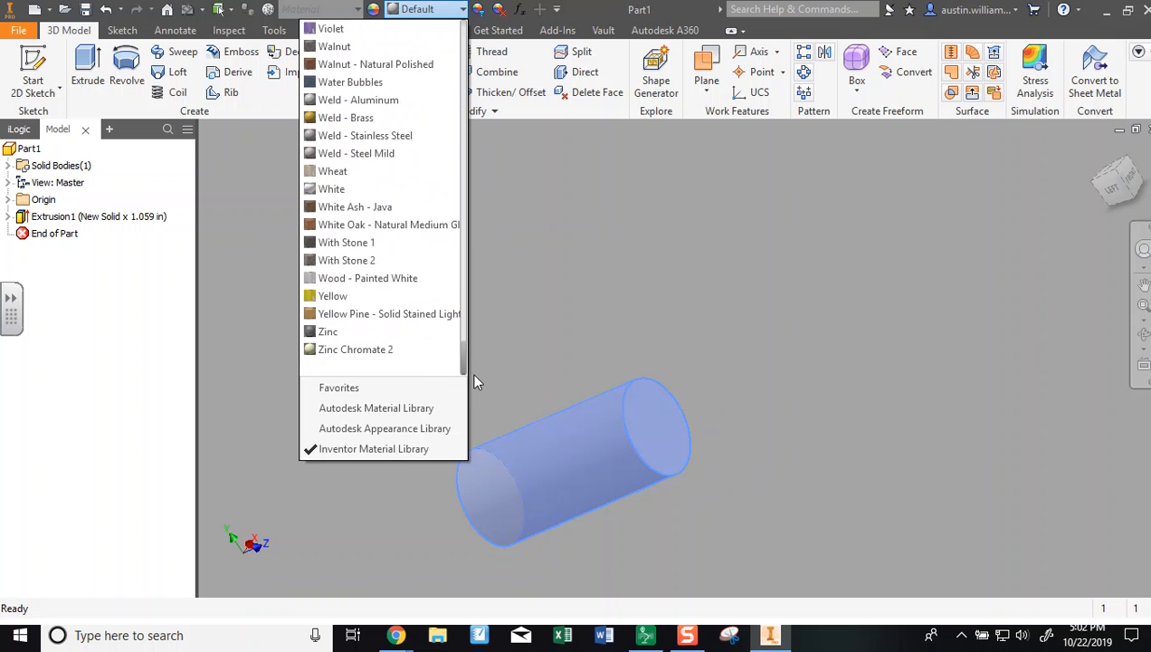
pyautogui.scroll(1, 371, 290)
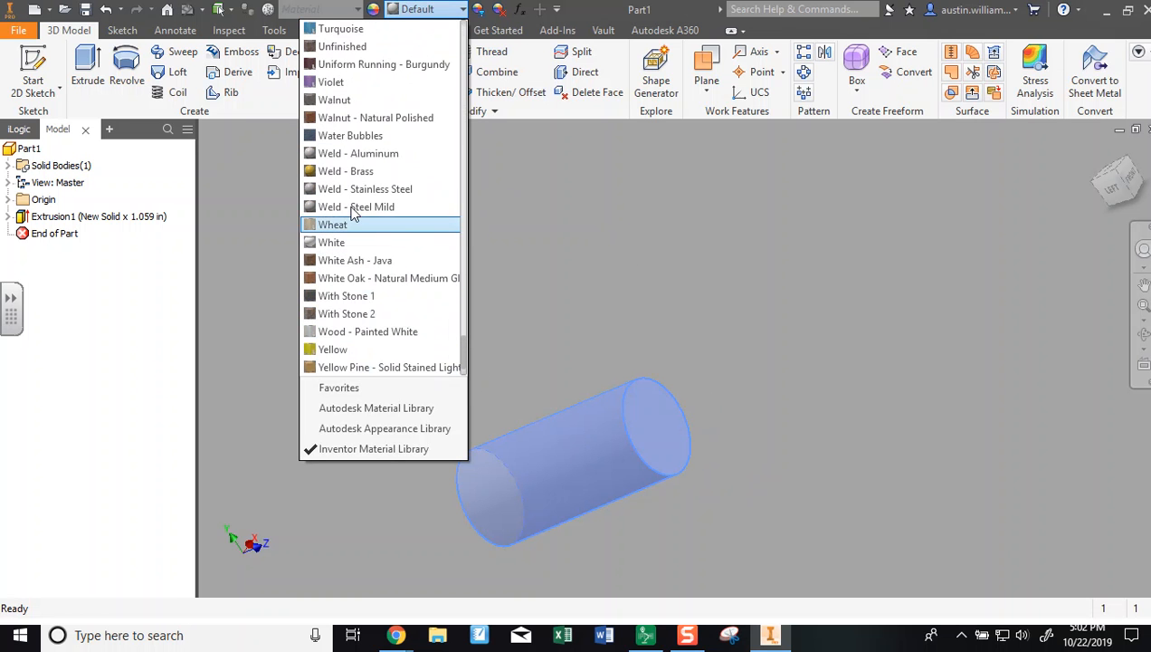
pyautogui.click(365, 118)
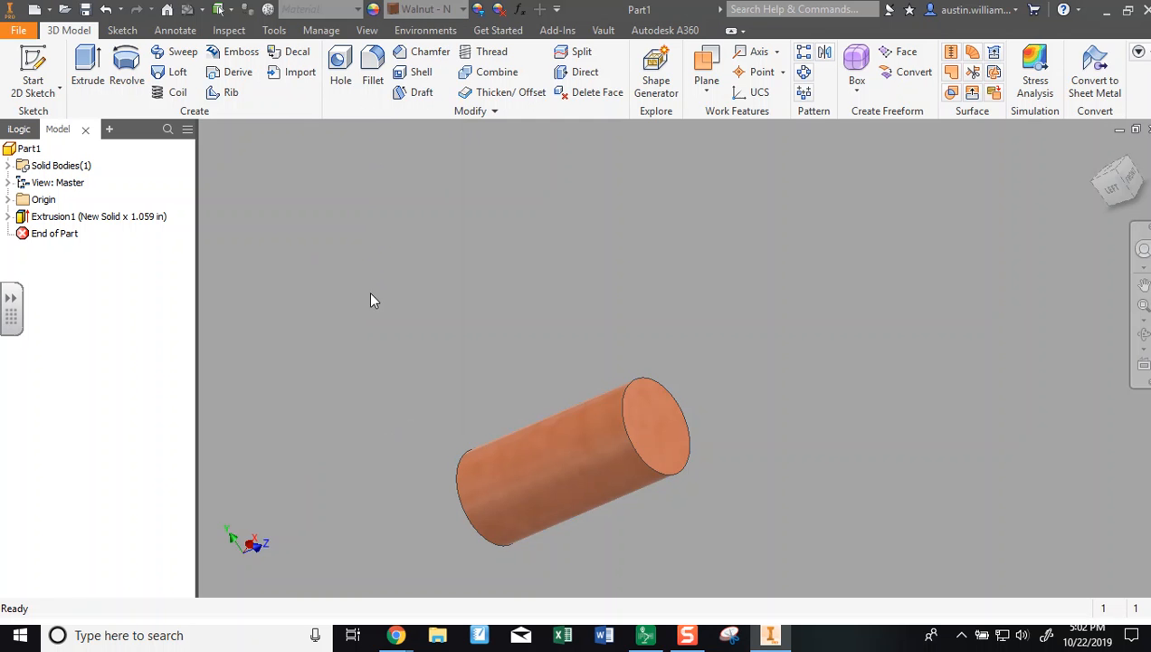
# Start a new 2D sketch on the origin's XZ plane, running lengthwise through the cylinder.
pyautogui.keyDown('shift'); pyautogui.moveTo(355, 316); pyautogui.dragTo(426, 321, button='middle'); pyautogui.keyUp('shift')
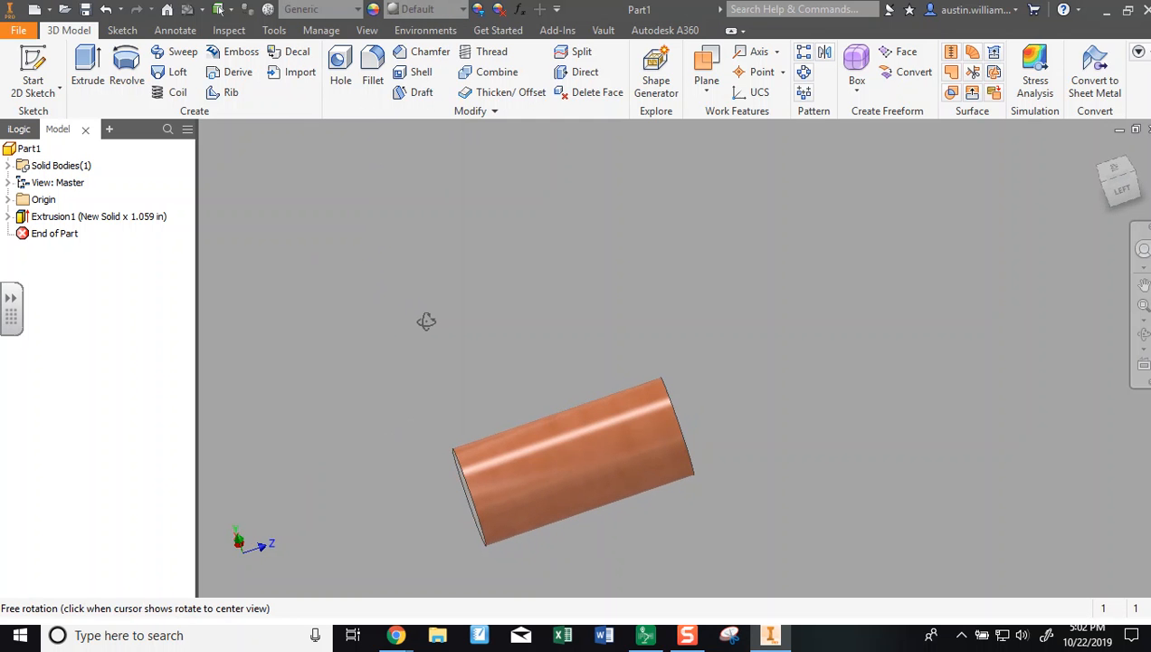
pyautogui.click(1122, 184)
pyautogui.scroll(3, 828, 280)
pyautogui.moveTo(828, 280); pyautogui.dragTo(653, 377, button='middle')
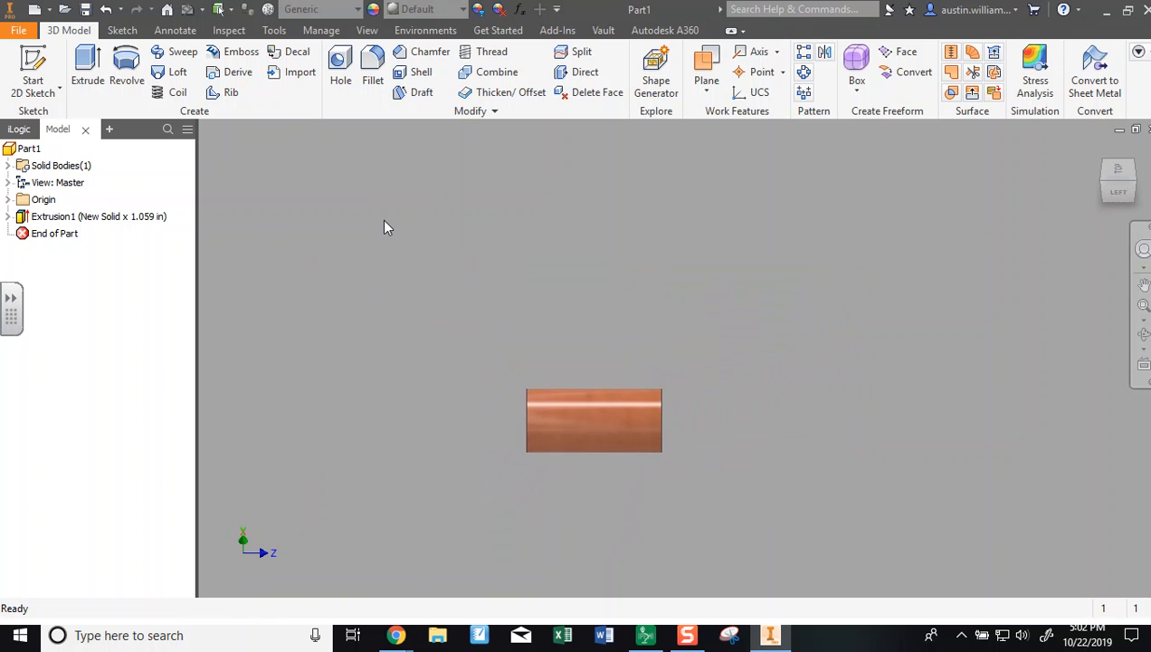
pyautogui.click(32, 70)
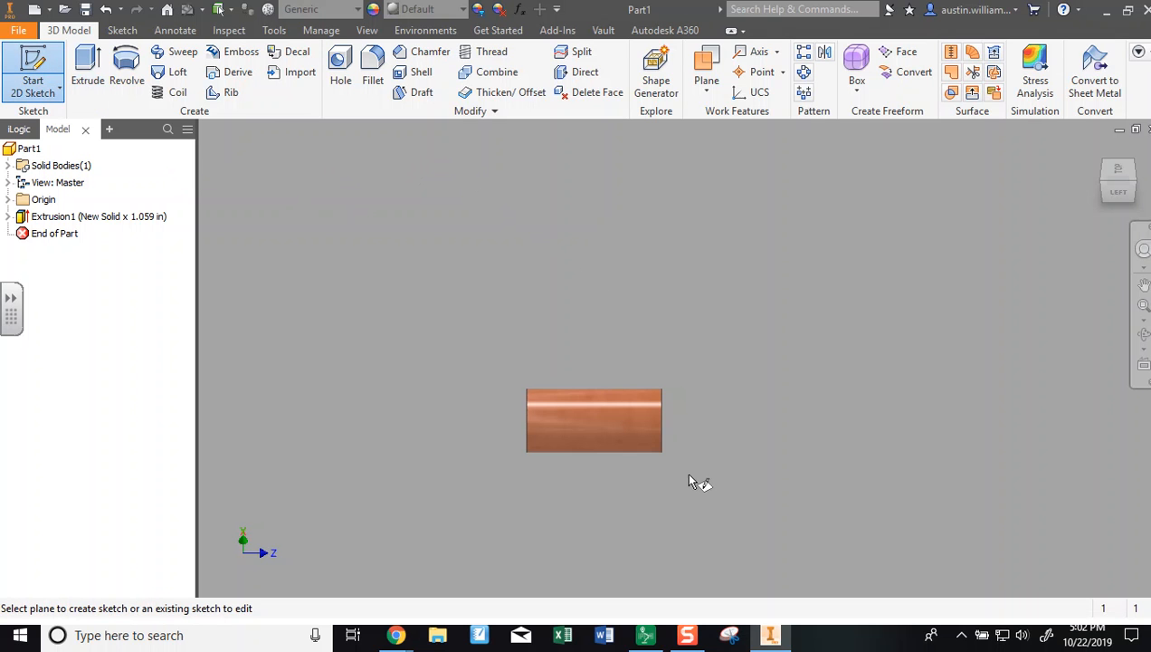
pyautogui.moveTo(692, 440)
pyautogui.keyDown('shift'); pyautogui.mouseDown(button='middle')
pyautogui.moveTo(699, 431)
pyautogui.moveTo(568, 452)
pyautogui.moveTo(668, 429)
pyautogui.moveTo(686, 457)
pyautogui.mouseUp(button='middle'); pyautogui.keyUp('shift')
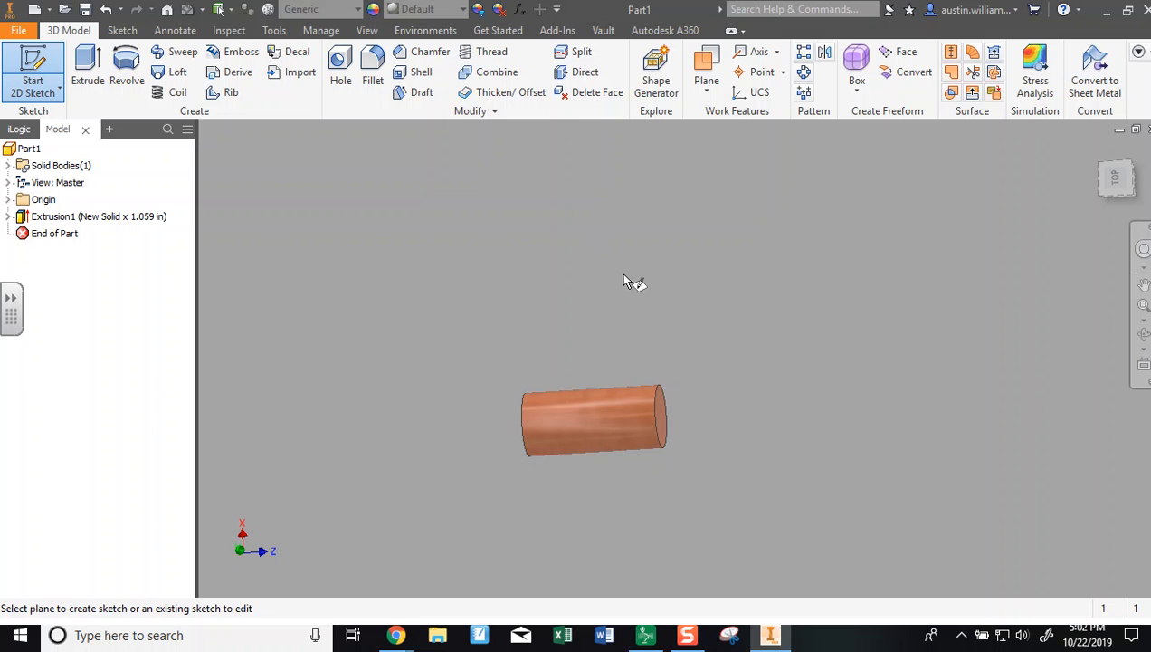
pyautogui.click(8, 199)
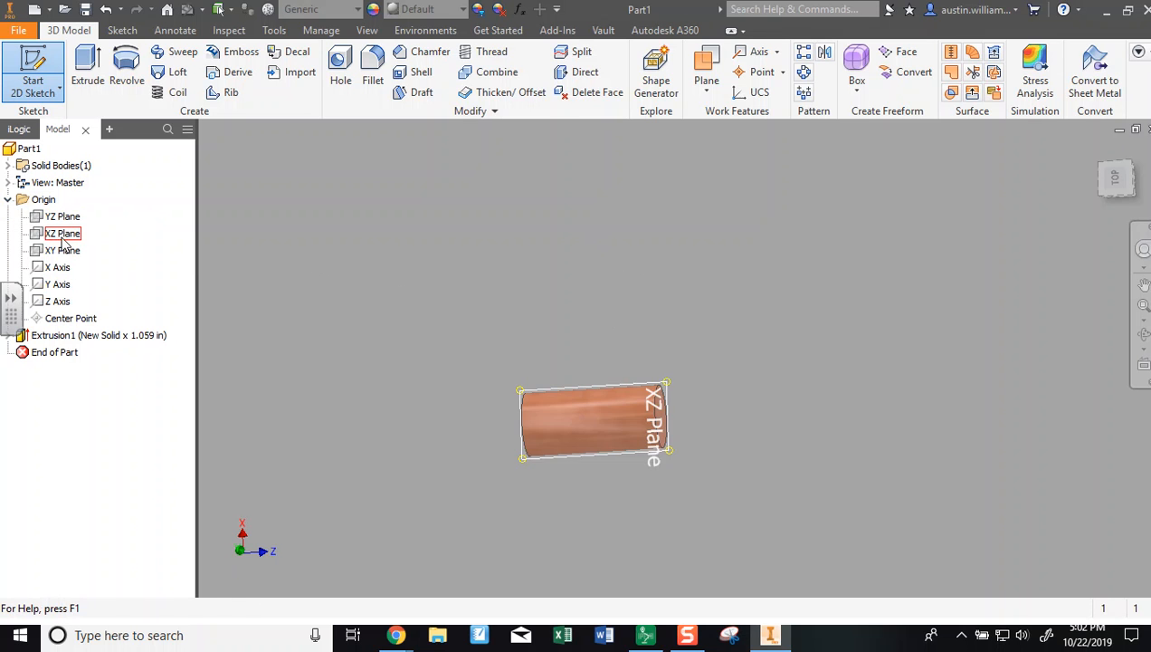
pyautogui.scroll(-3, 308, 328)
pyautogui.moveTo(448, 391); pyautogui.dragTo(172, 243, button='middle')
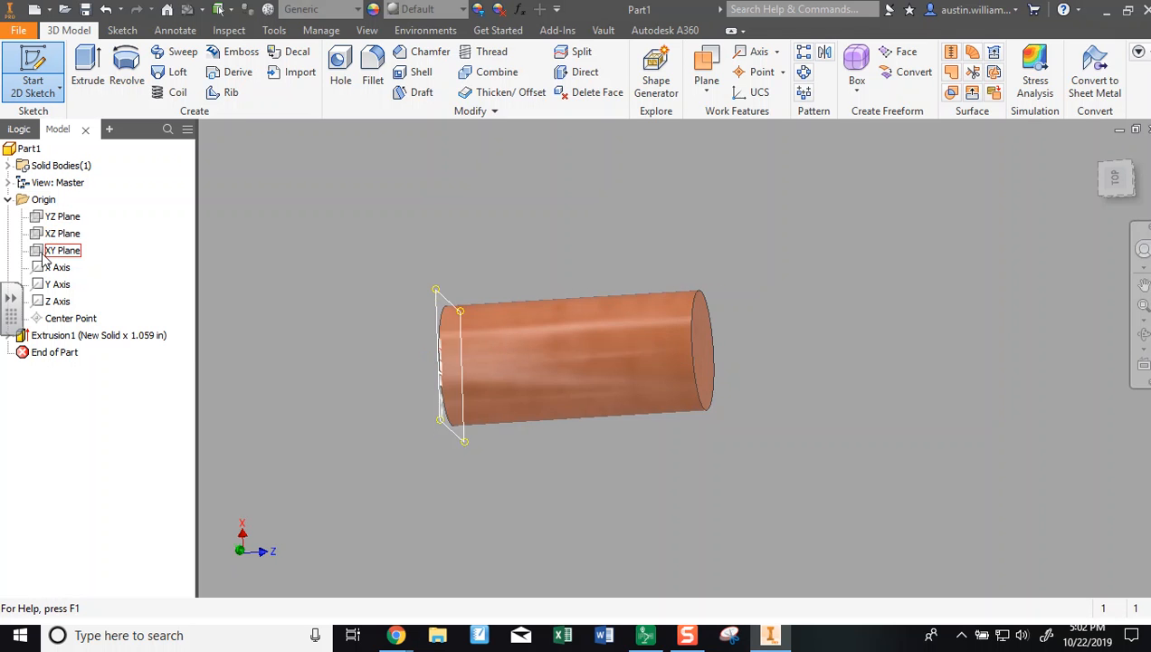
pyautogui.press('s')
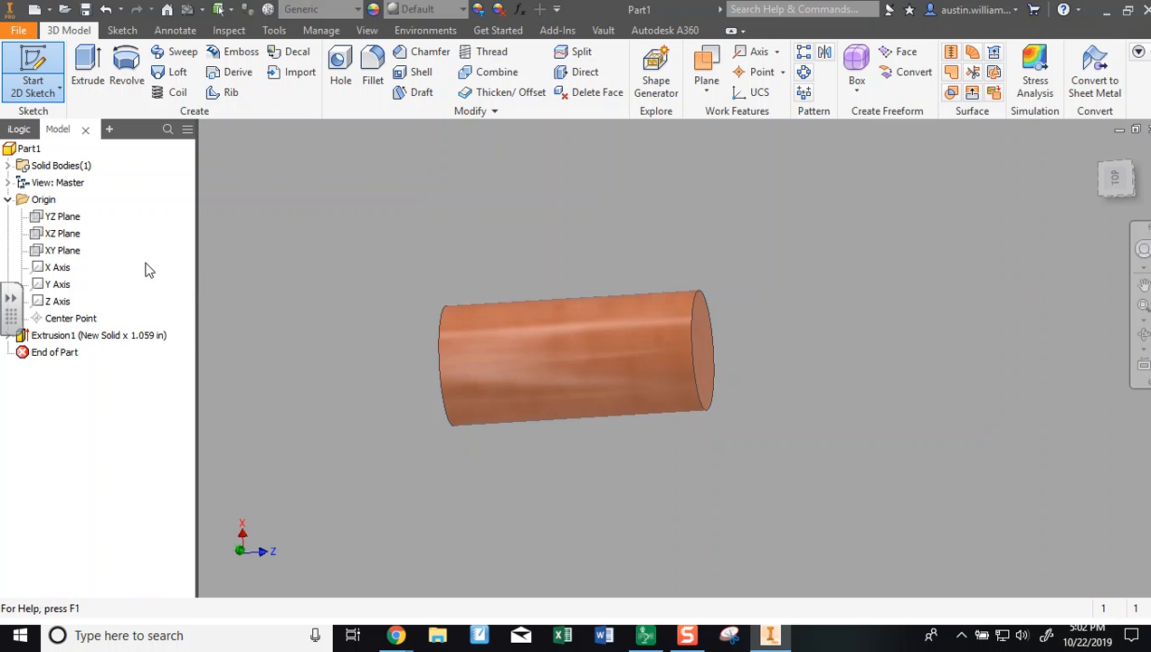
pyautogui.click(47, 78)
pyautogui.click(37, 233)
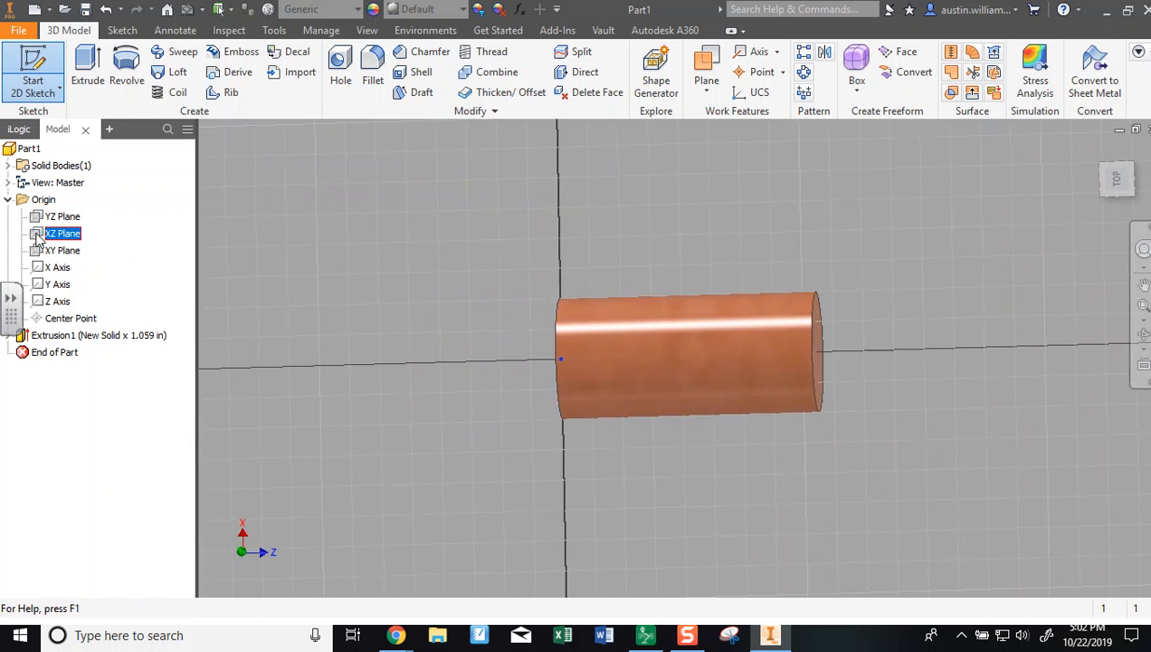
# Sketch a two-point rectangle above the cylinder, wider than its length and extending past both ends, and finish the sketch.
pyautogui.scroll(1, 546, 237)
pyautogui.moveTo(535, 241)
pyautogui.mouseDown(button='middle')
pyautogui.moveTo(380, 318)
pyautogui.moveTo(519, 331)
pyautogui.moveTo(522, 370)
pyautogui.mouseUp(button='middle')
pyautogui.click(215, 65)
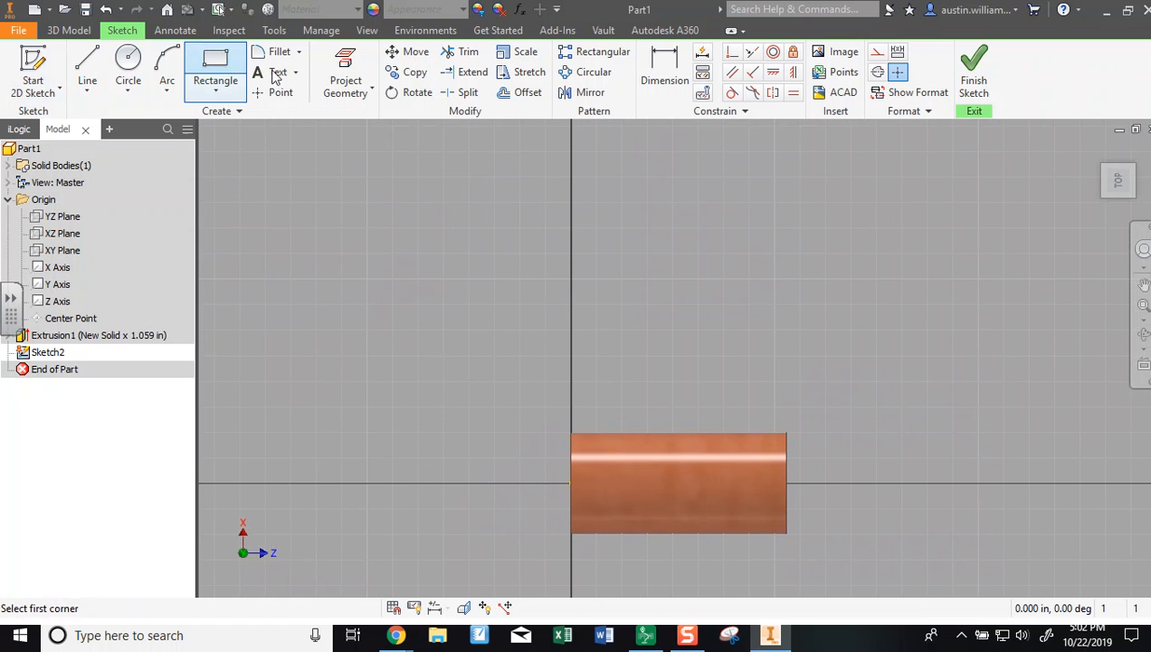
pyautogui.click(477, 384)
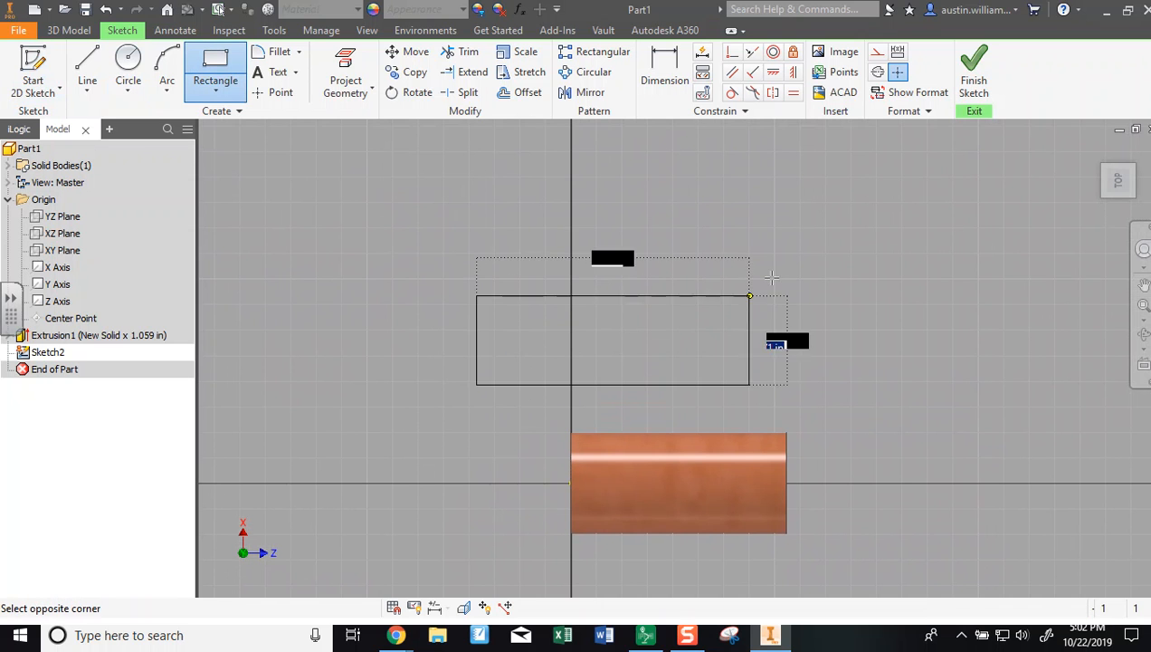
pyautogui.click(867, 162)
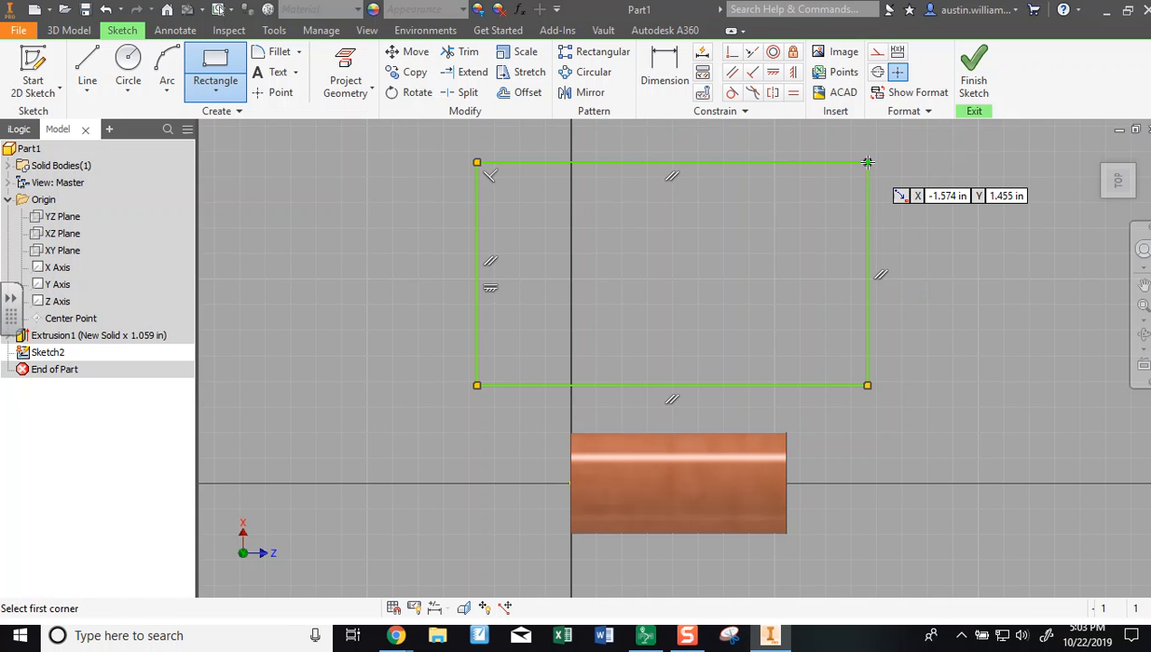
pyautogui.click(966, 94)
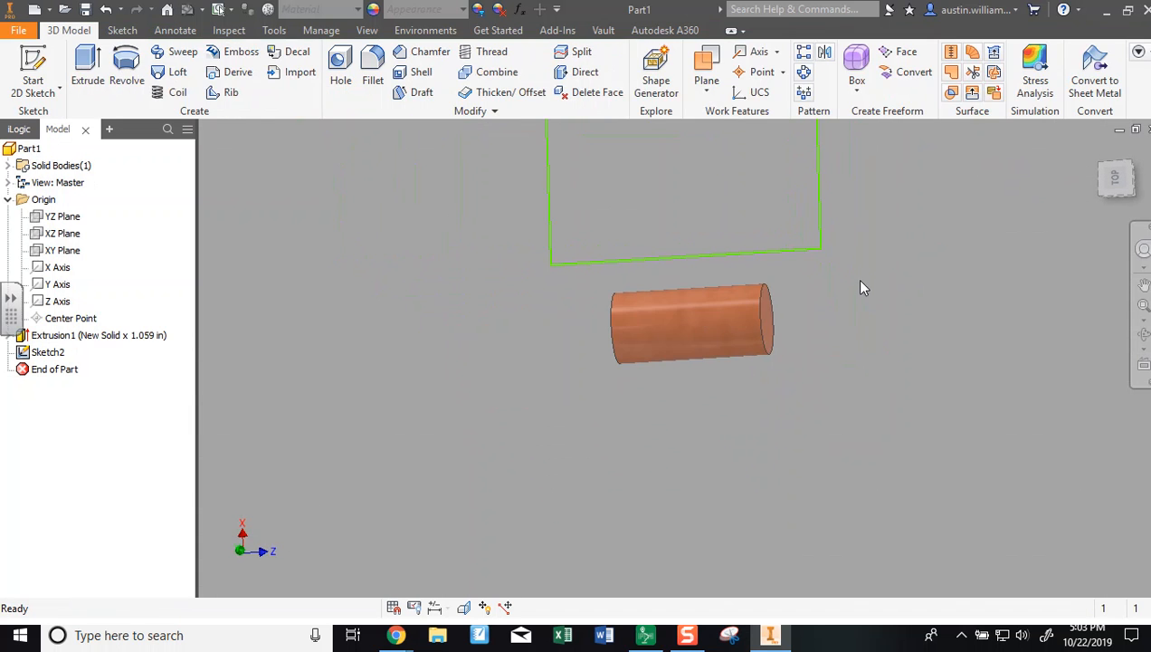
# Reopen the rectangle sketch for editing and dimension the rectangle's height above the cylinder as 1.3457 in.
pyautogui.doubleClick(38, 353)
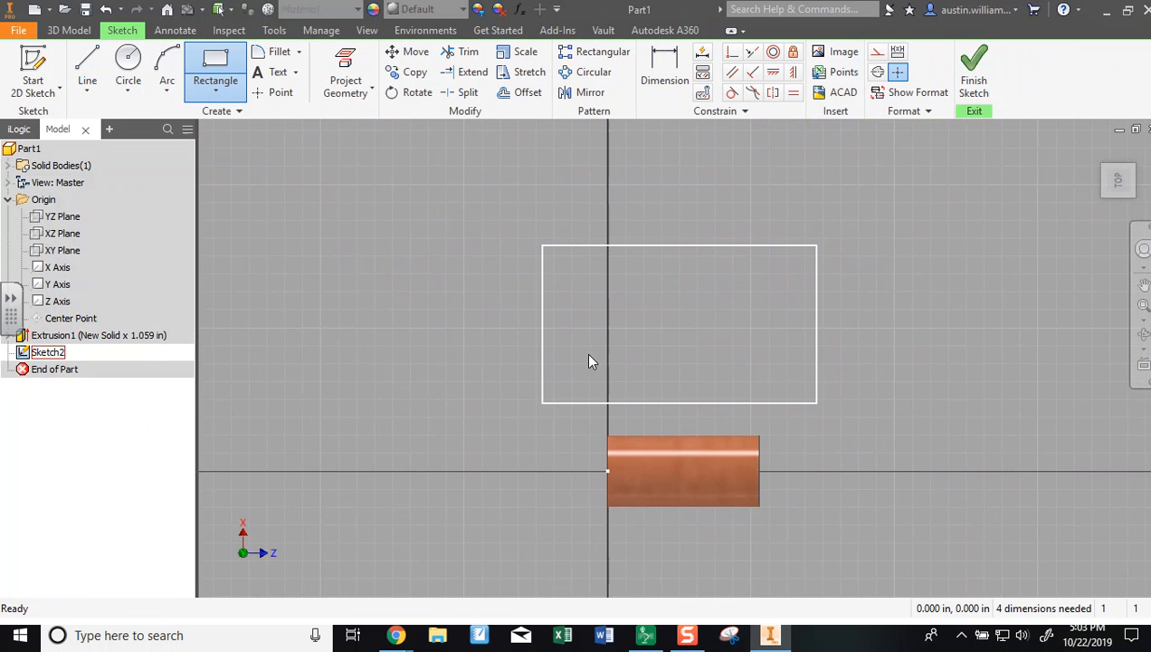
pyautogui.press('d')
pyautogui.click(542, 345)
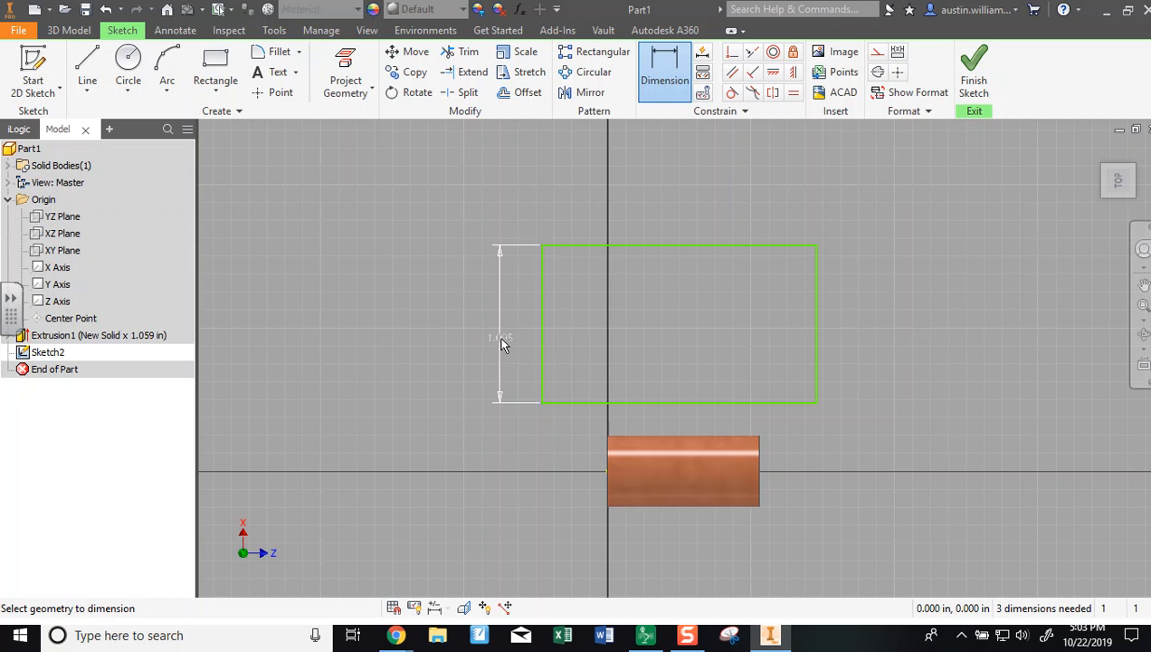
pyautogui.click(502, 342)
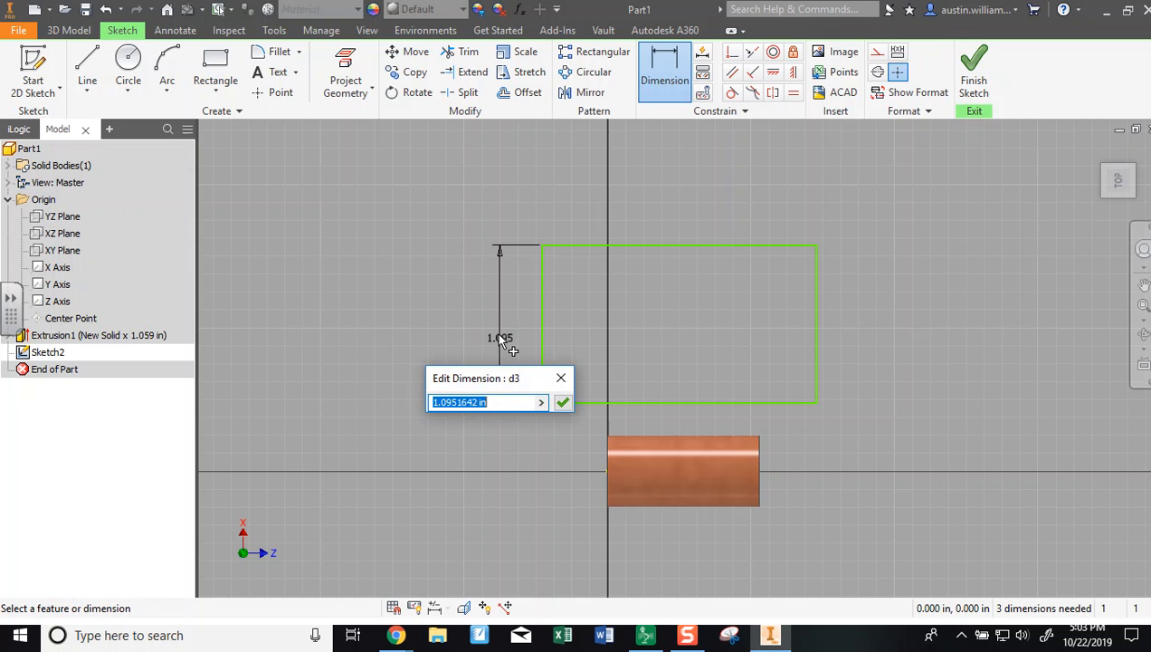
pyautogui.write('1.3457')
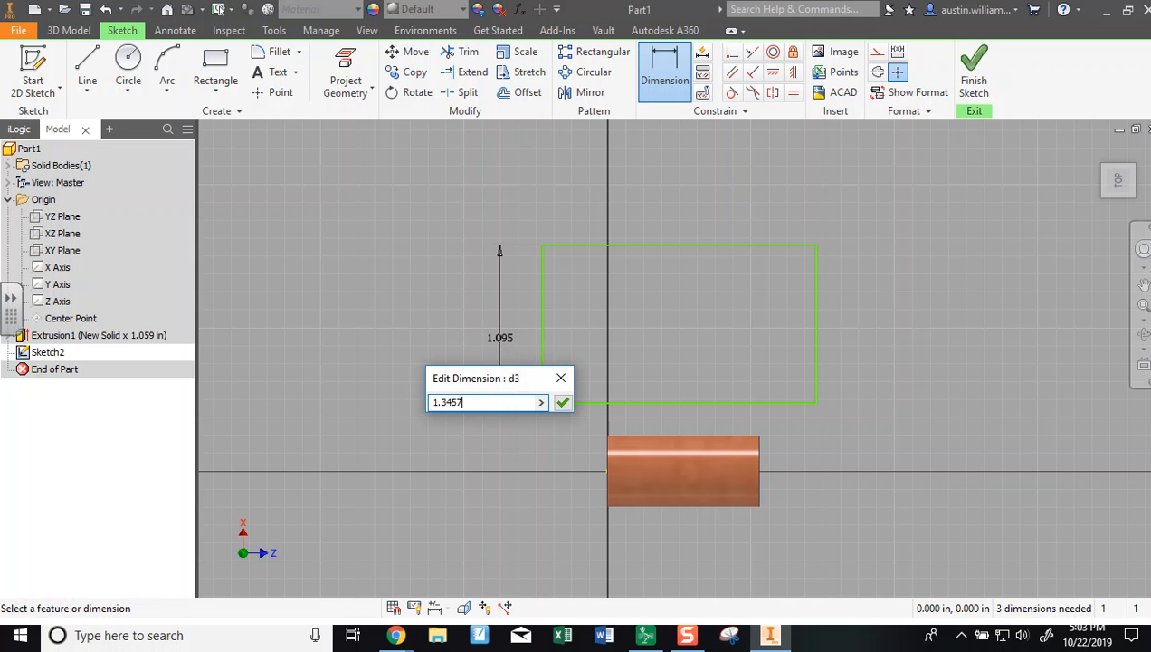
pyautogui.press('Return')
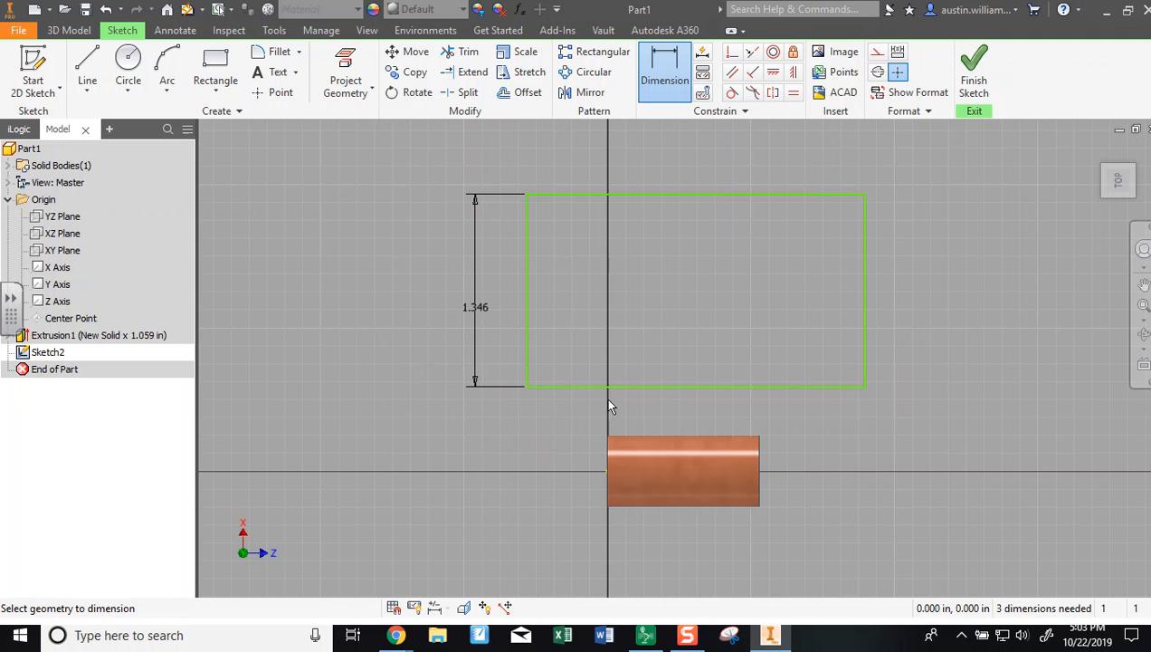
# Dimension the rectangle's lower edge to a width of 2.4788 in.
pyautogui.click(630, 386)
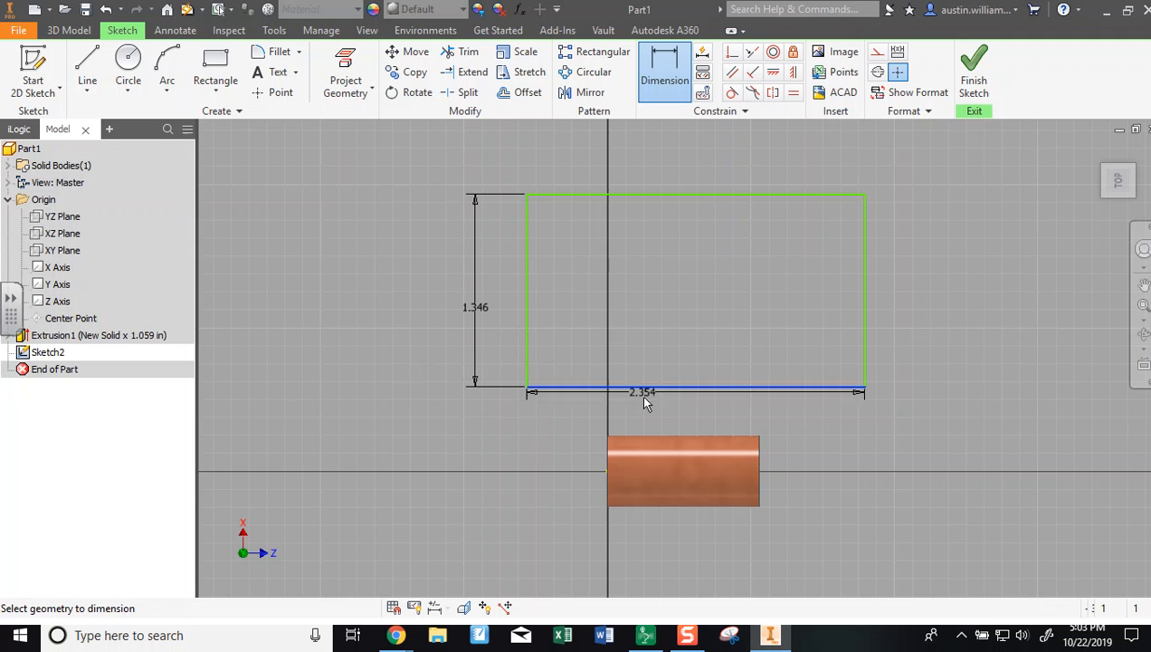
pyautogui.click(644, 412)
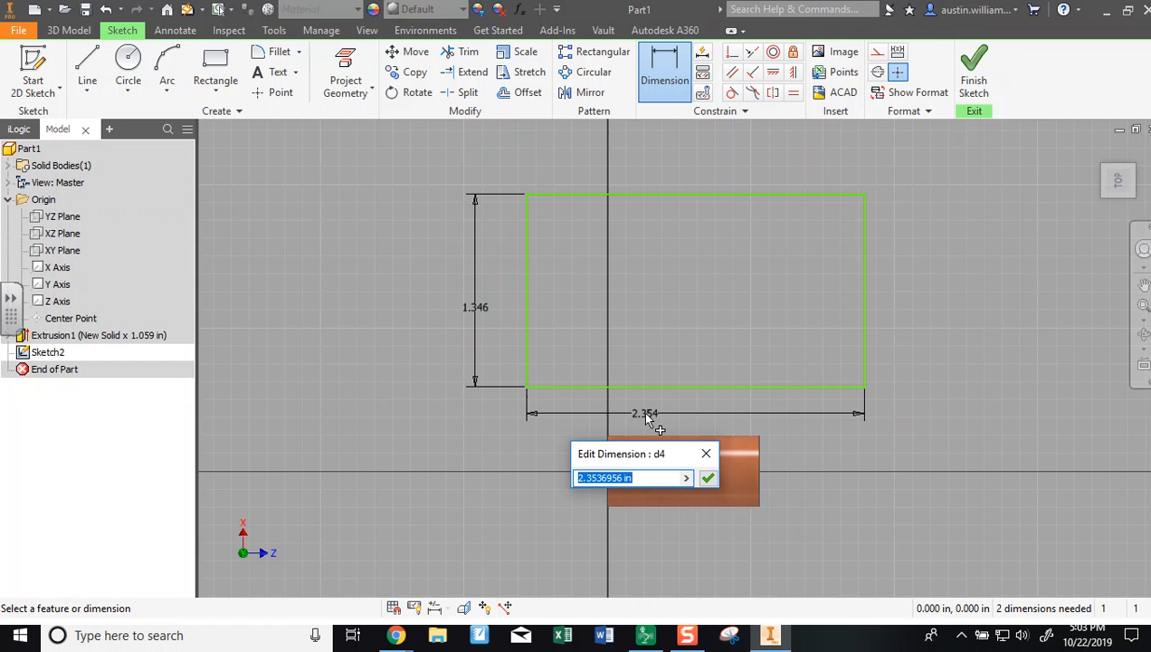
pyautogui.write('2.4788')
pyautogui.press('Return')
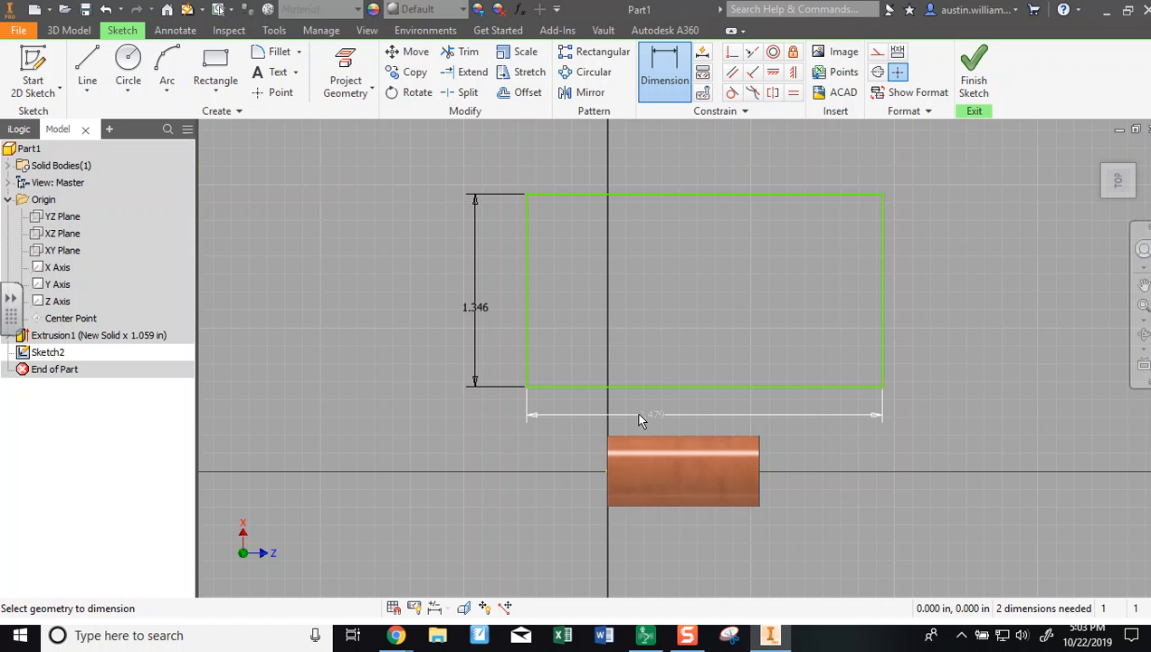
pyautogui.moveTo(844, 493); pyautogui.dragTo(763, 487, button='middle')
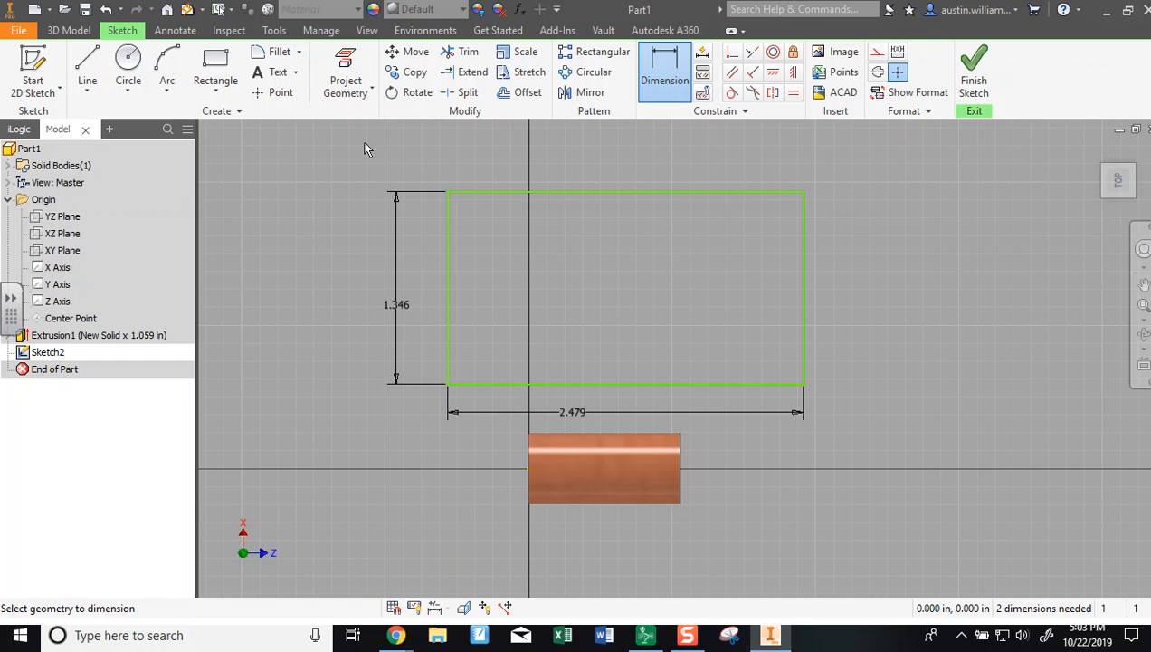
# Move the whole rectangle slightly in the negative Z direction with the Move tool, and finish the sketch.
pyautogui.click(407, 52)
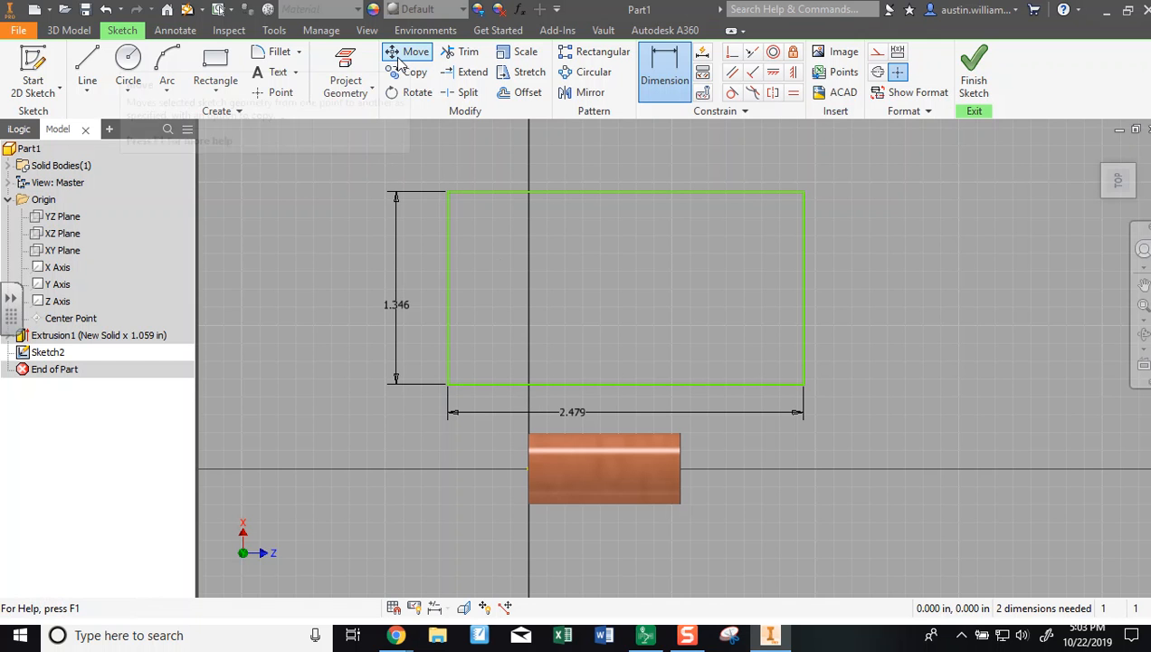
pyautogui.moveTo(392, 148)
pyautogui.mouseDown()
pyautogui.moveTo(208, 186)
pyautogui.moveTo(218, 198)
pyautogui.mouseUp()
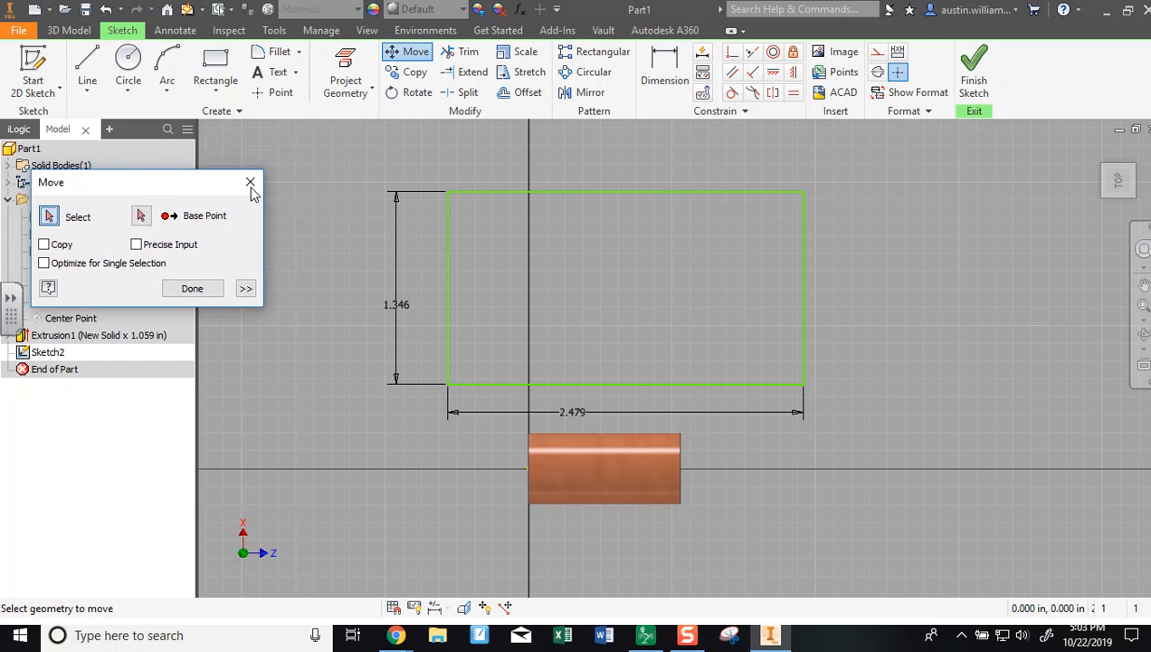
pyautogui.moveTo(332, 155); pyautogui.dragTo(850, 412)
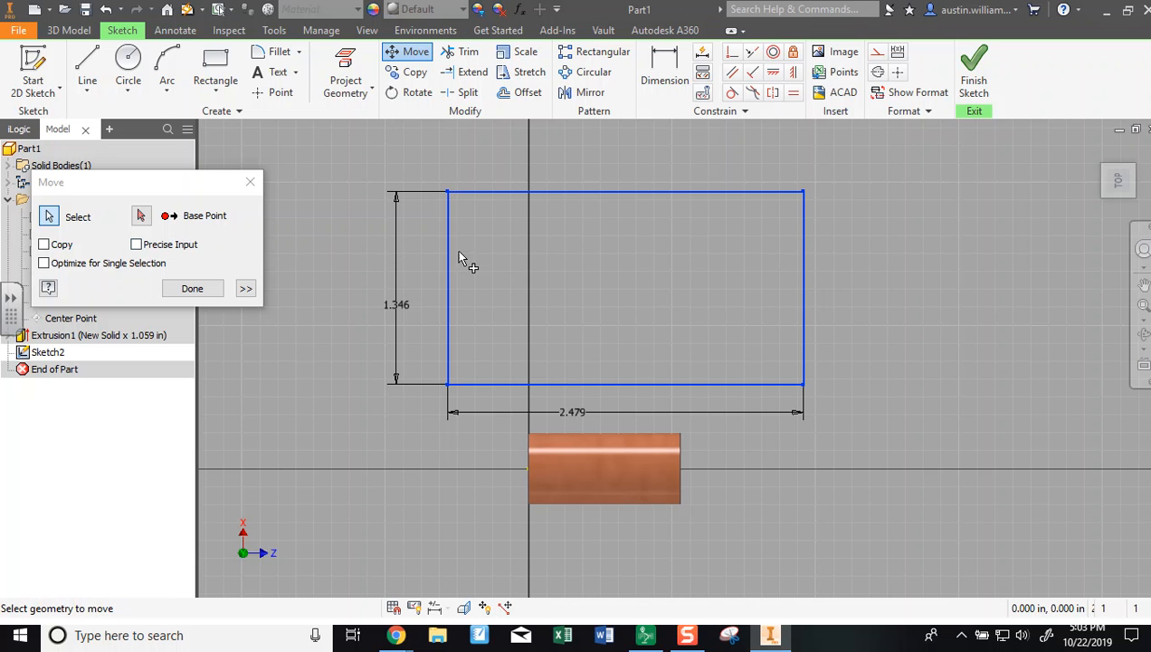
pyautogui.click(142, 217)
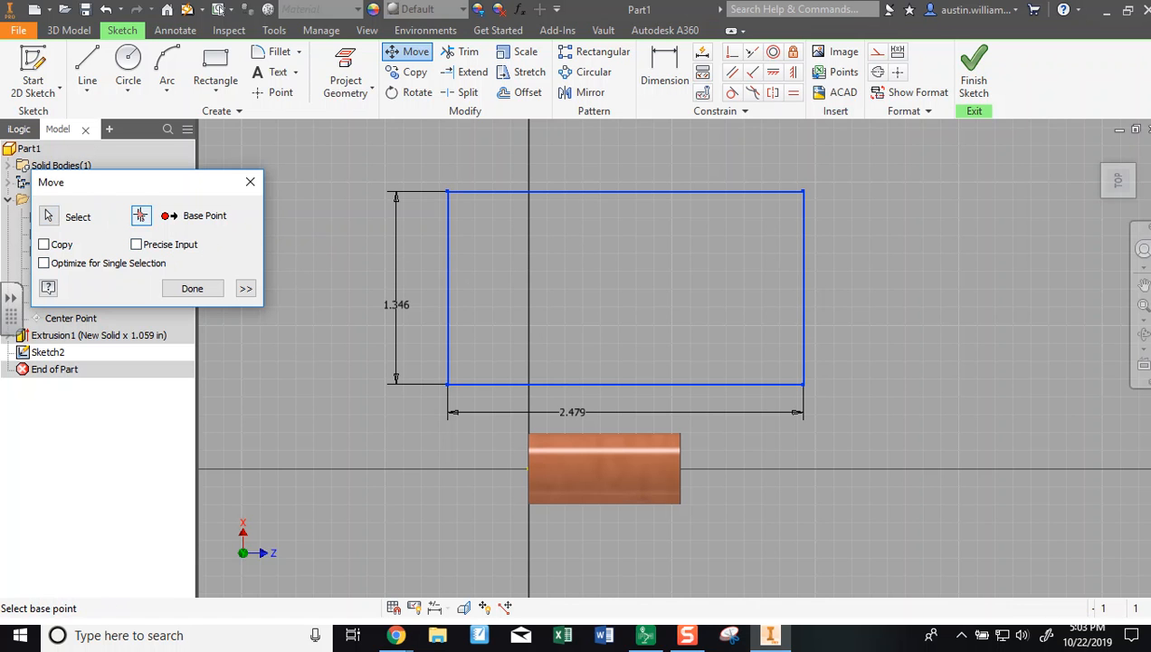
pyautogui.click(647, 293)
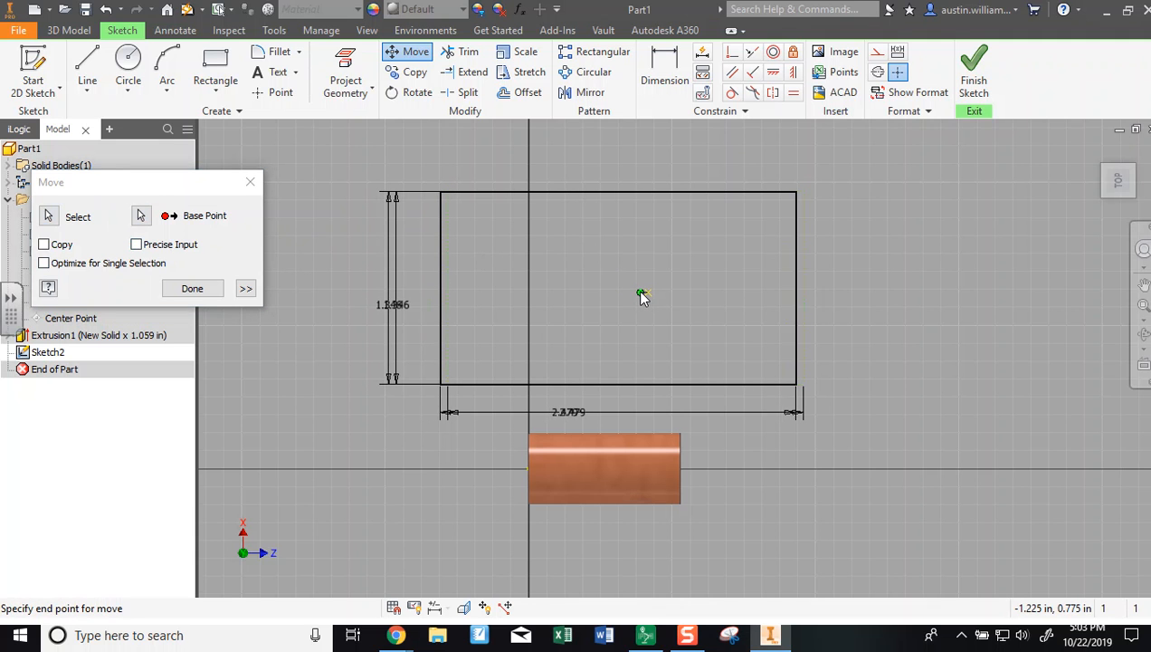
pyautogui.click(638, 294)
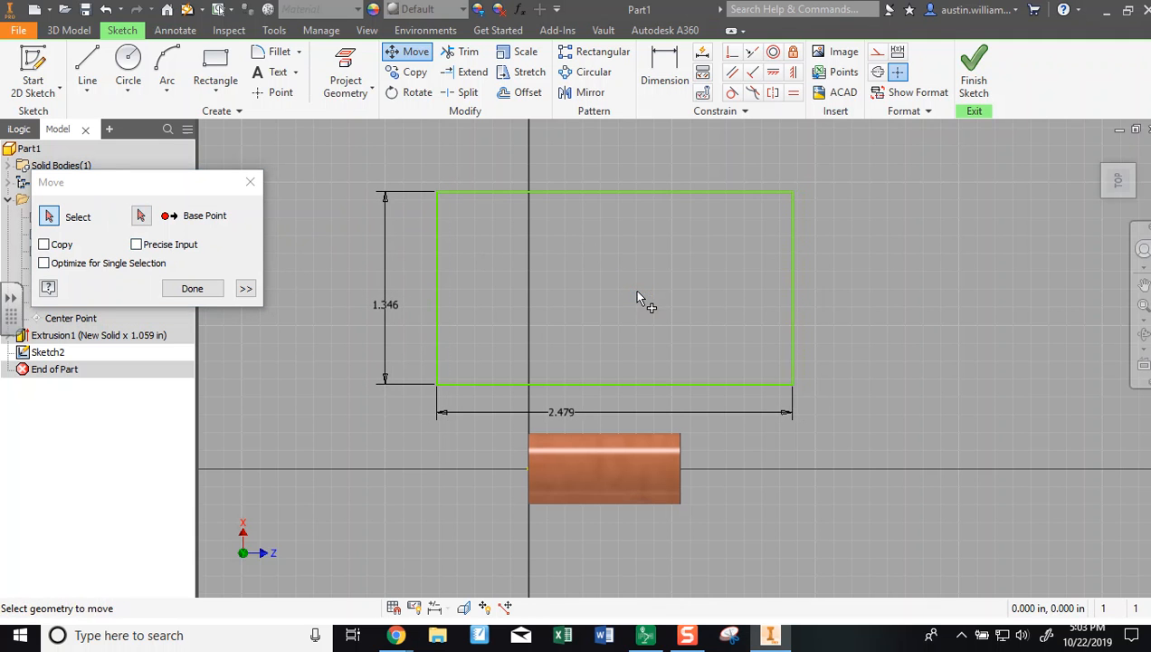
pyautogui.click(186, 287)
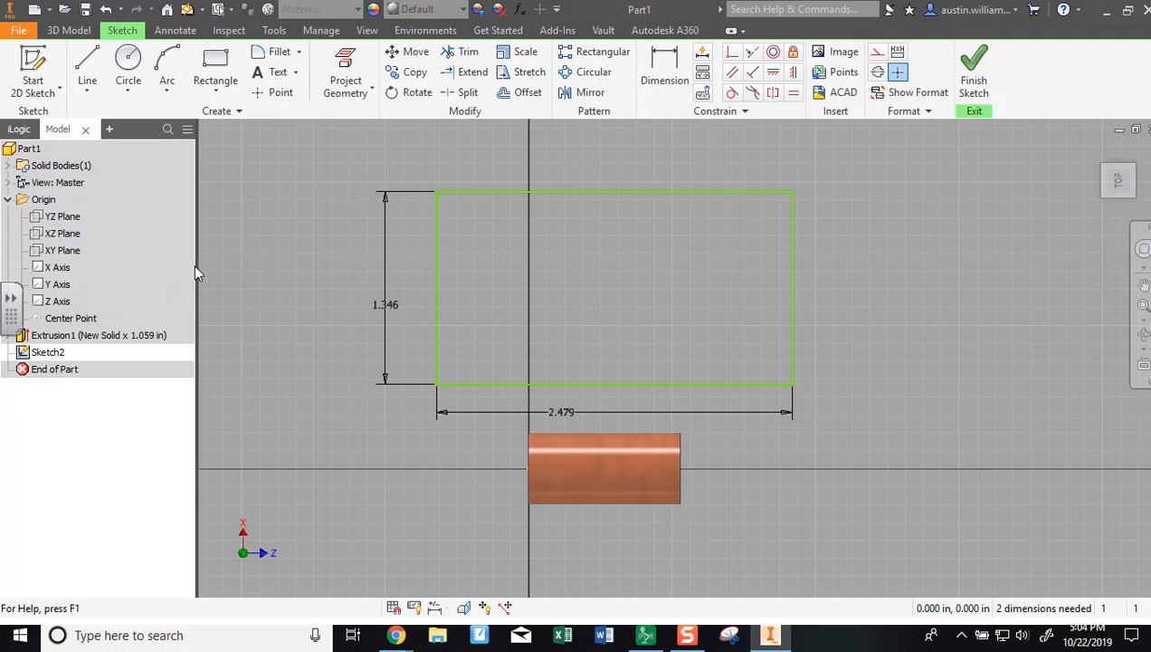
pyautogui.click(974, 72)
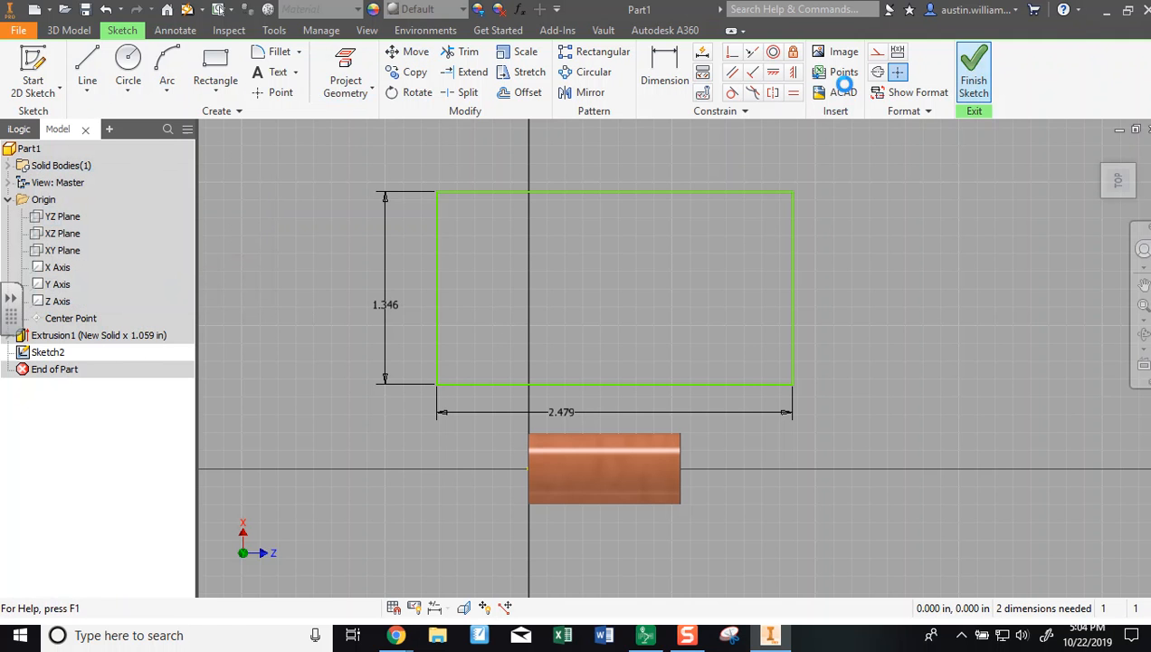
# Extrude the rectangle 0.041 in as a thin plate, using the Join operation.
pyautogui.moveTo(402, 295)
pyautogui.keyDown('shift'); pyautogui.mouseDown(button='middle')
pyautogui.moveTo(372, 314)
pyautogui.moveTo(380, 333)
pyautogui.mouseUp(button='middle'); pyautogui.keyUp('shift')
pyautogui.click(87, 72)
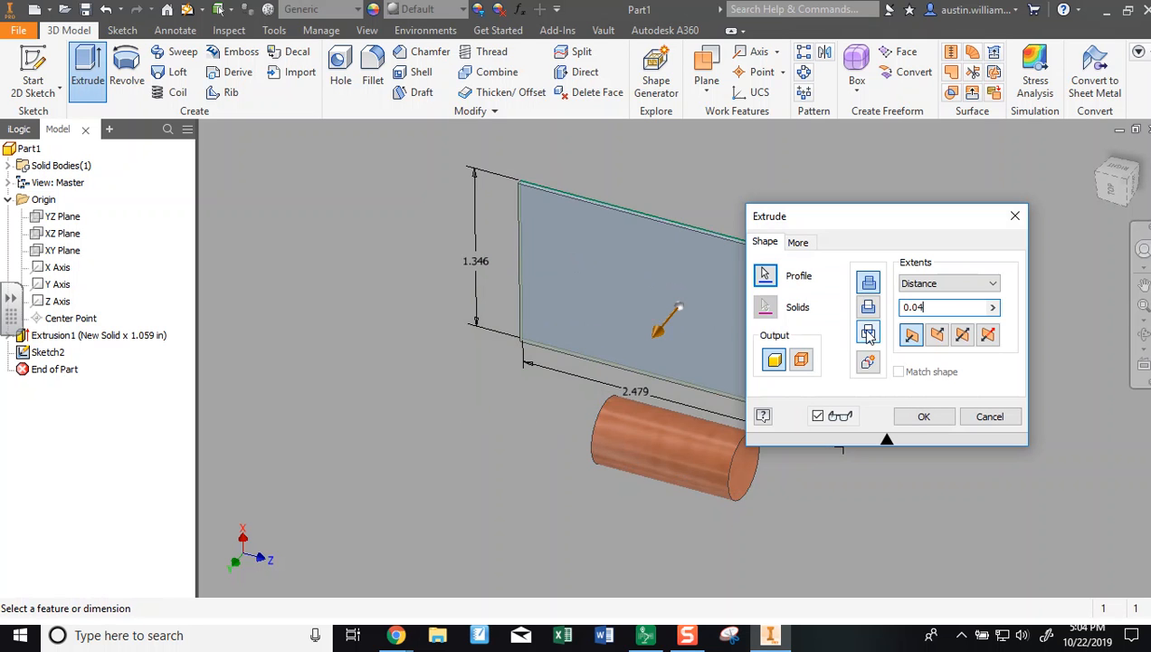
pyautogui.press('Return')
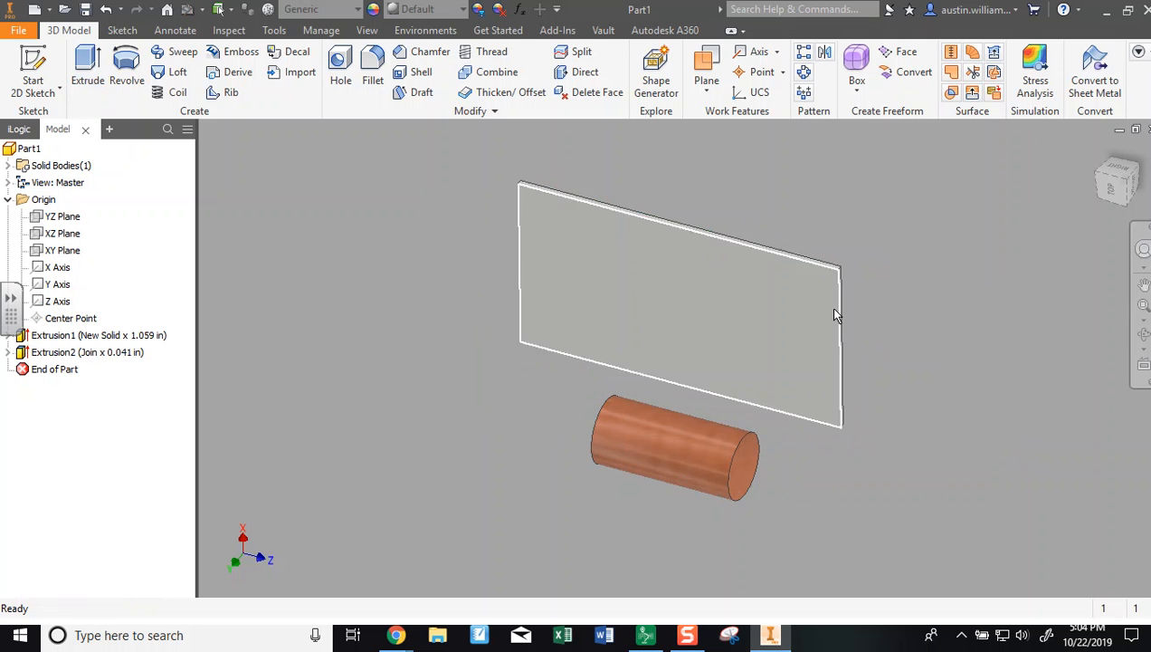
# Create a work plane offset 0.875 in outward from the thin plate's large front face.
pyautogui.keyDown('shift'); pyautogui.moveTo(869, 292); pyautogui.dragTo(880, 252, button='middle'); pyautogui.keyUp('shift')
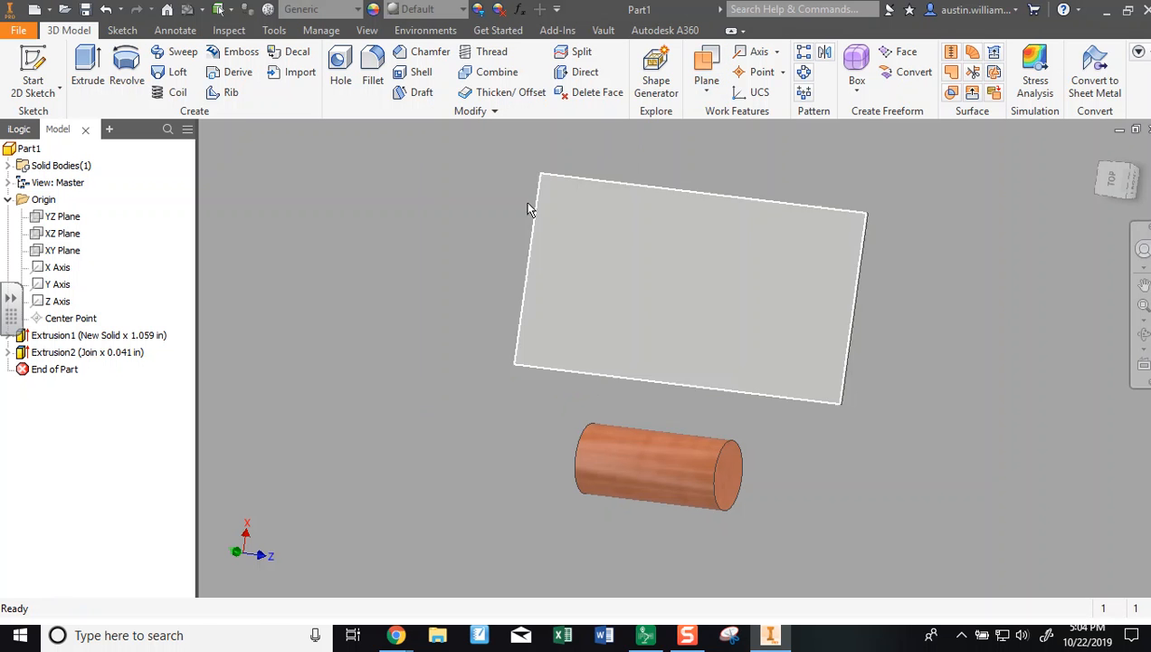
pyautogui.moveTo(448, 224)
pyautogui.keyDown('shift'); pyautogui.mouseDown(button='middle')
pyautogui.moveTo(427, 228)
pyautogui.moveTo(441, 245)
pyautogui.mouseUp(button='middle'); pyautogui.keyUp('shift')
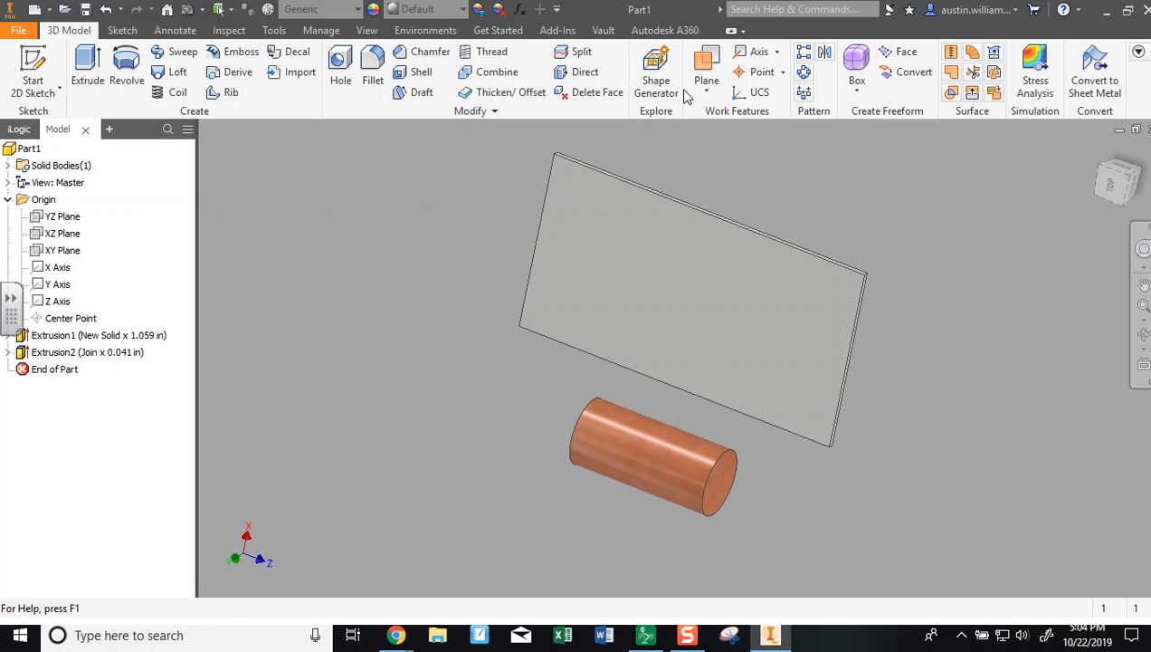
pyautogui.click(712, 93)
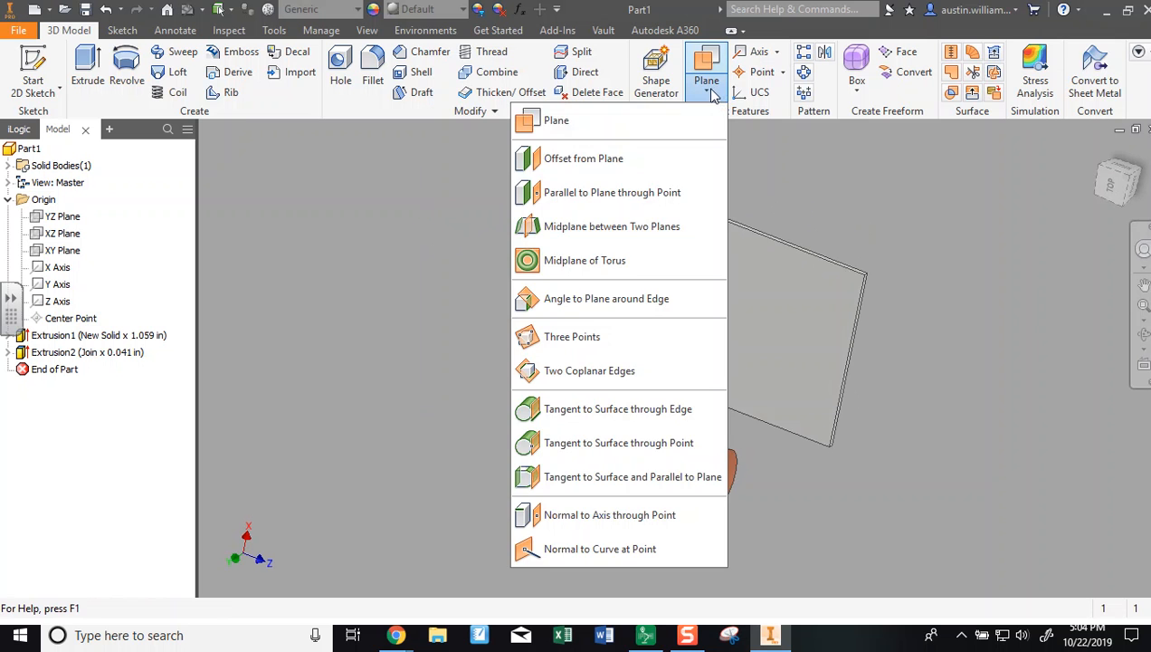
pyautogui.click(665, 159)
pyautogui.moveTo(493, 252)
pyautogui.keyDown('shift'); pyautogui.mouseDown(button='middle')
pyautogui.moveTo(480, 233)
pyautogui.moveTo(499, 252)
pyautogui.mouseUp(button='middle'); pyautogui.keyUp('shift')
pyautogui.click(637, 295)
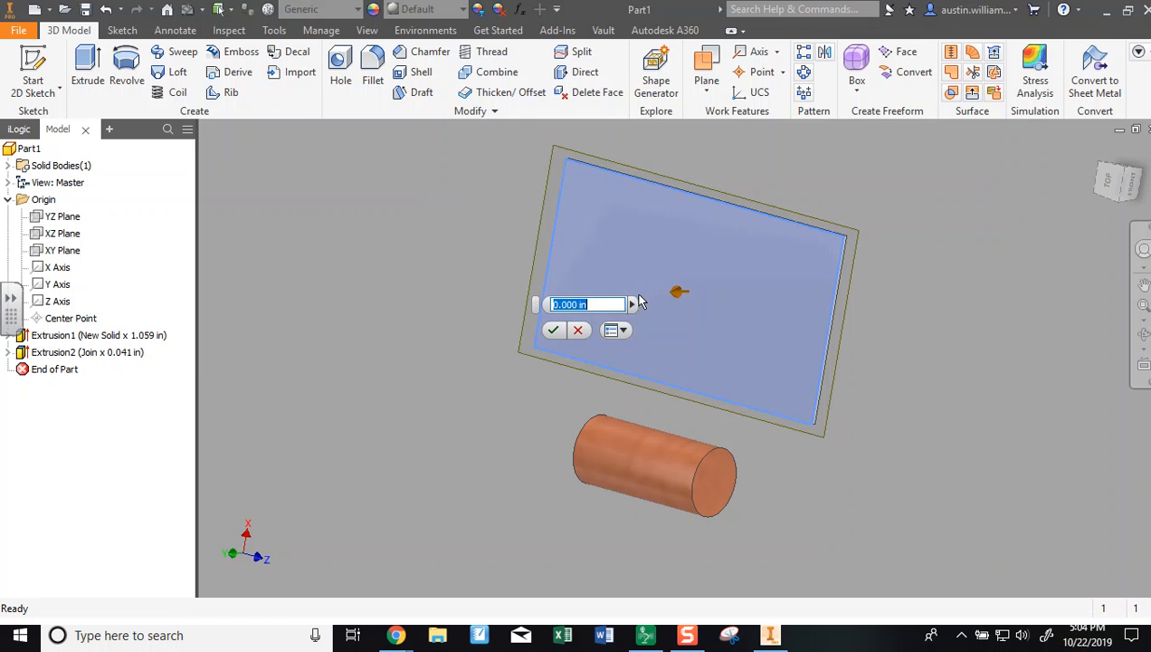
pyautogui.moveTo(677, 298); pyautogui.dragTo(589, 304)
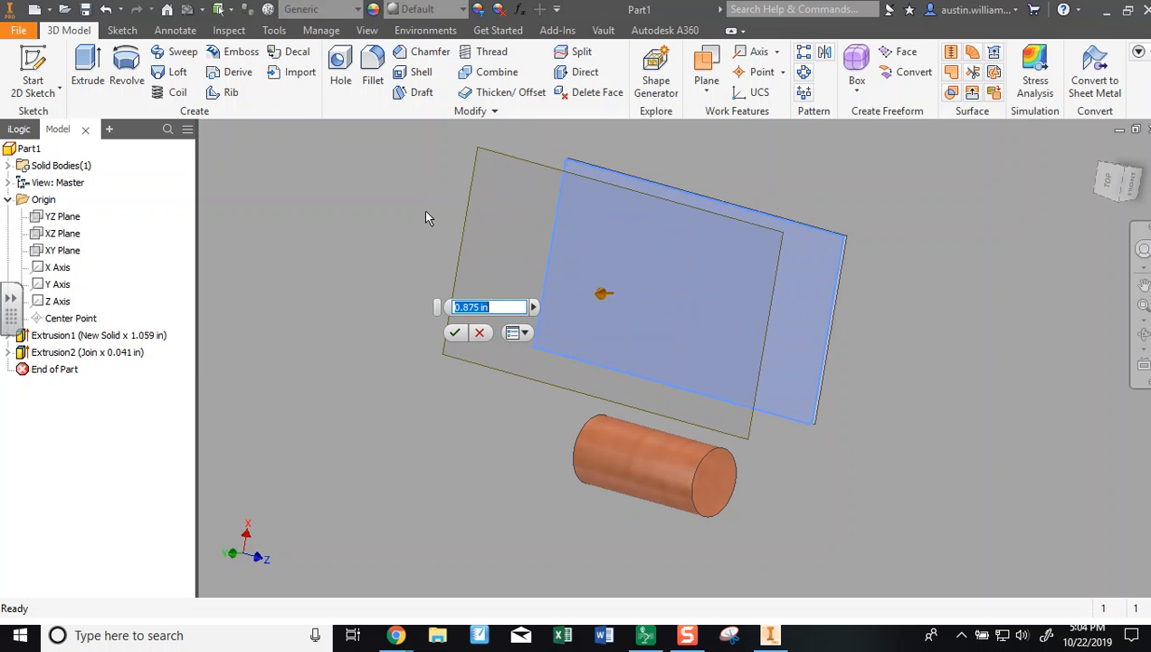
pyautogui.keyDown('shift'); pyautogui.moveTo(419, 227); pyautogui.dragTo(416, 328, button='middle'); pyautogui.keyUp('shift')
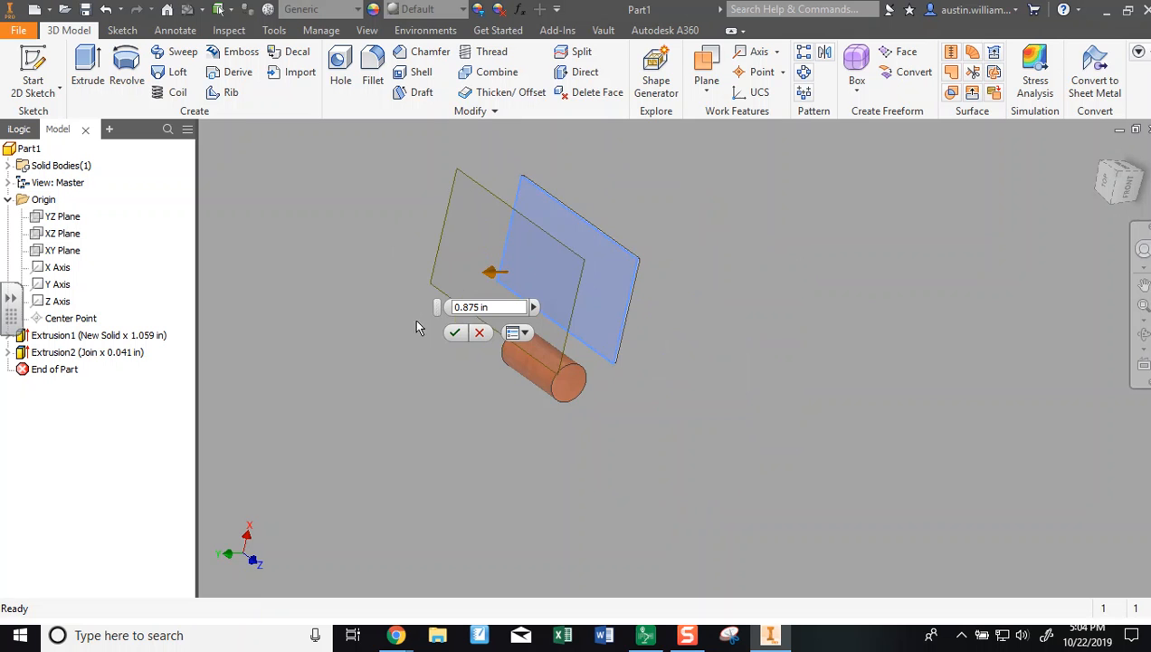
pyautogui.click(461, 342)
# Start a new 2D sketch on the offset work plane in front of the plate.
pyautogui.scroll(-2, 380, 238)
pyautogui.moveTo(407, 206); pyautogui.dragTo(404, 268, button='middle')
pyautogui.click(33, 73)
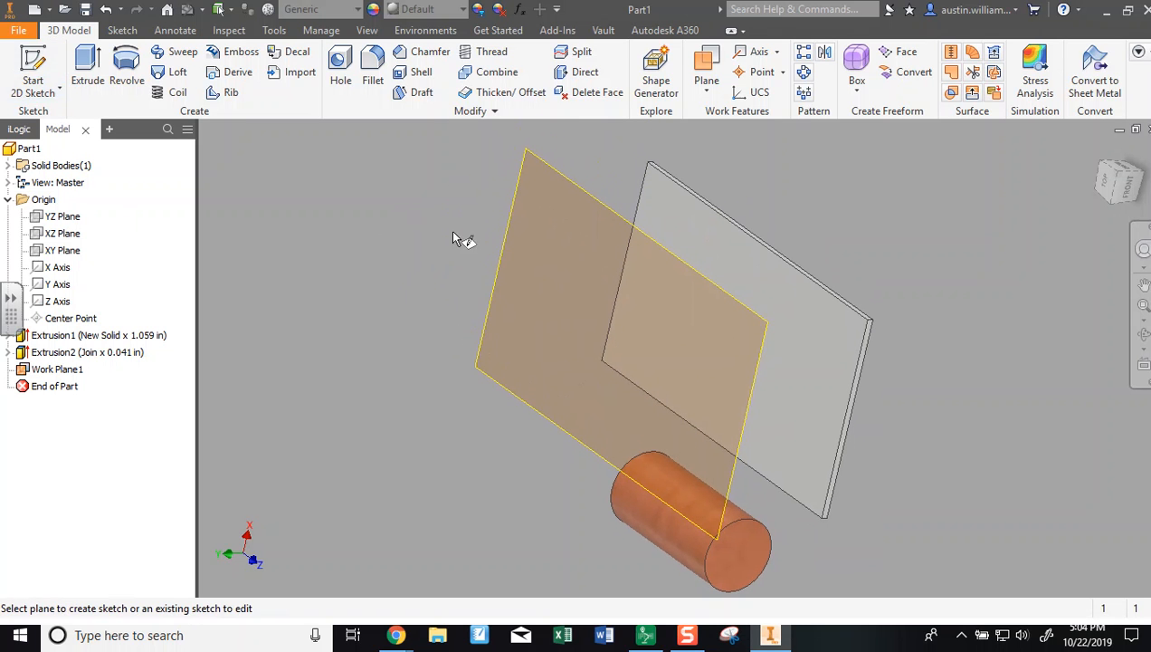
pyautogui.click(514, 228)
pyautogui.moveTo(777, 200)
pyautogui.mouseDown(button='middle')
pyautogui.moveTo(765, 258)
pyautogui.moveTo(670, 344)
pyautogui.mouseUp(button='middle')
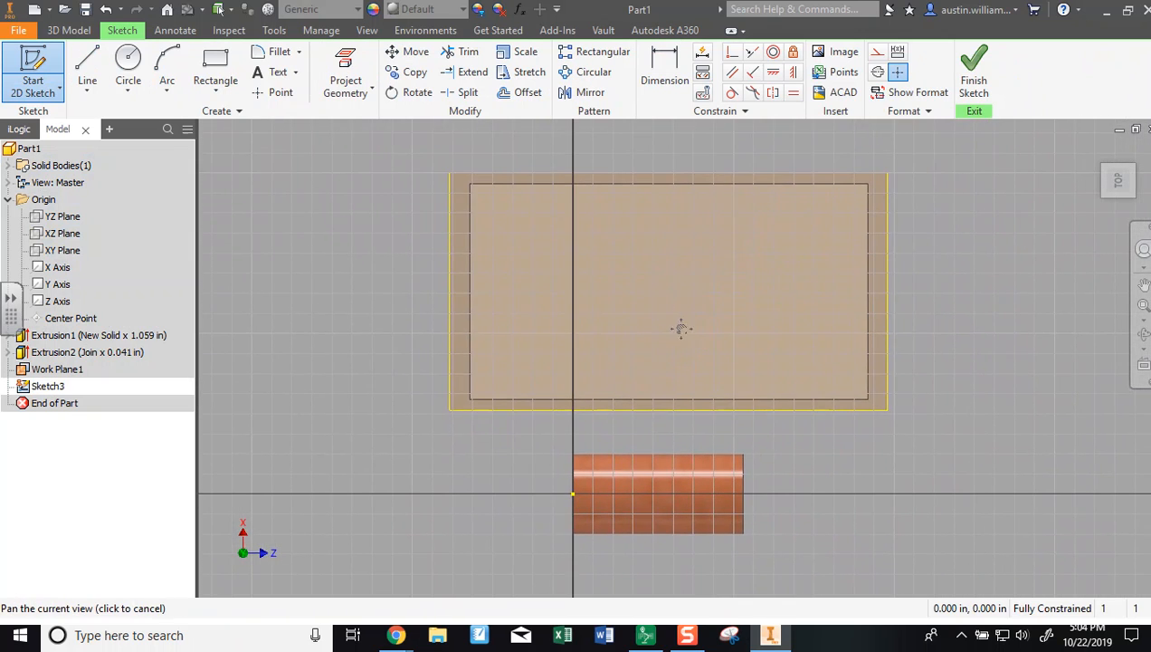
# Insert "tootsie roll picture.jpg" from the Downloads folder into the sketch once, over the plate area.
pyautogui.click(833, 54)
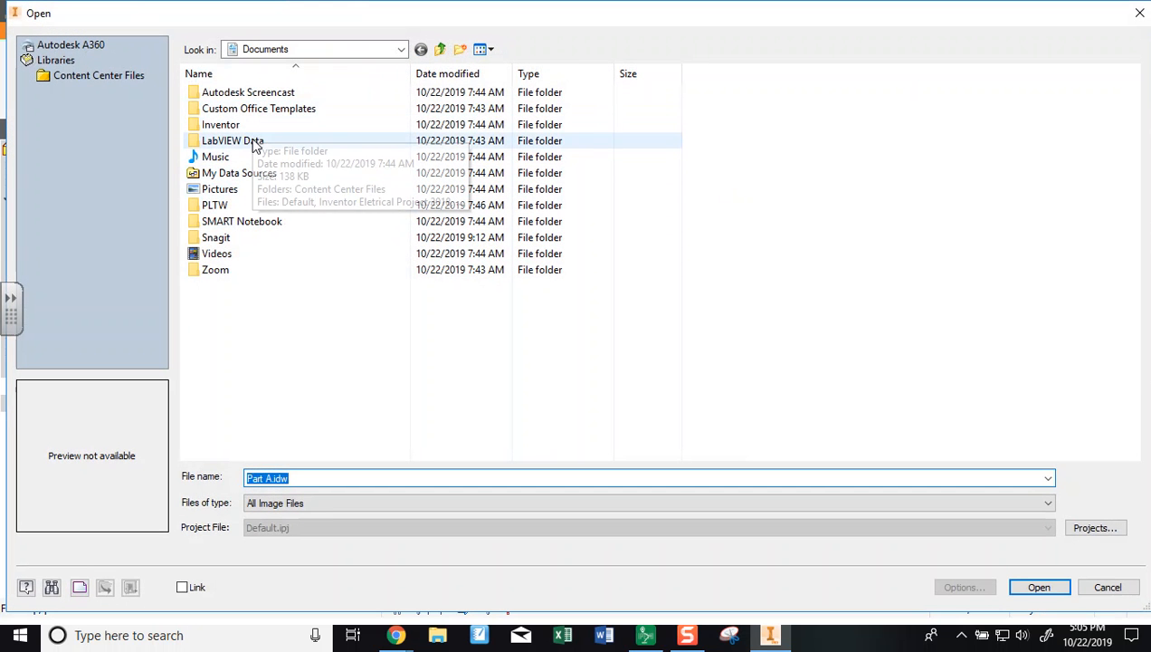
pyautogui.click(440, 50)
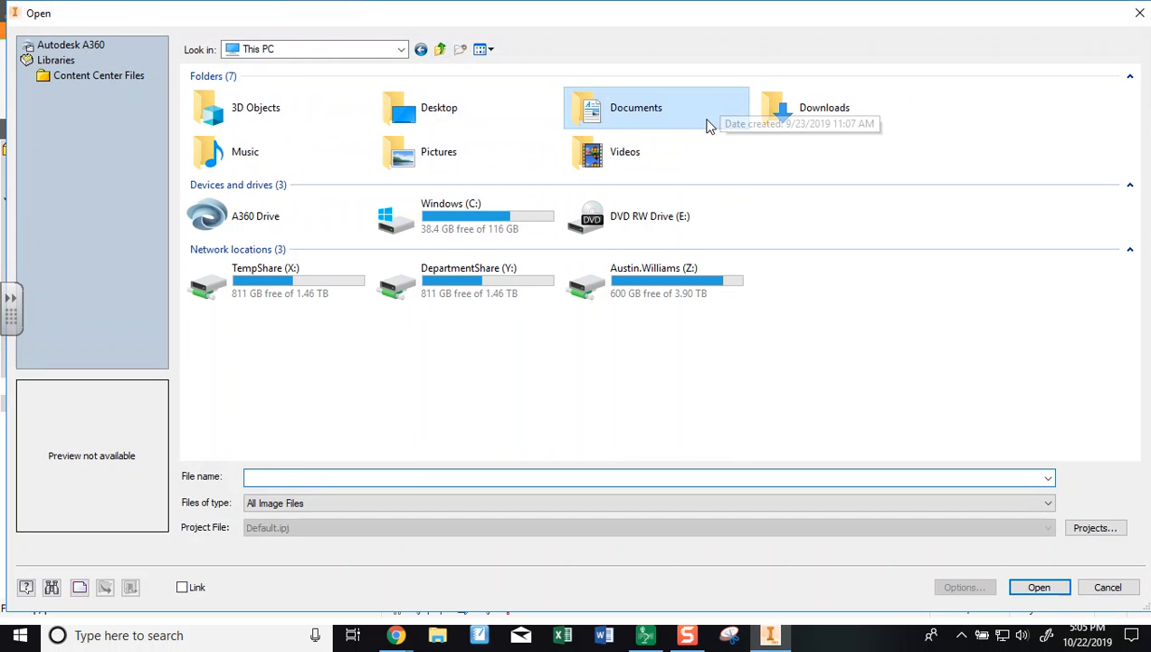
pyautogui.doubleClick(799, 114)
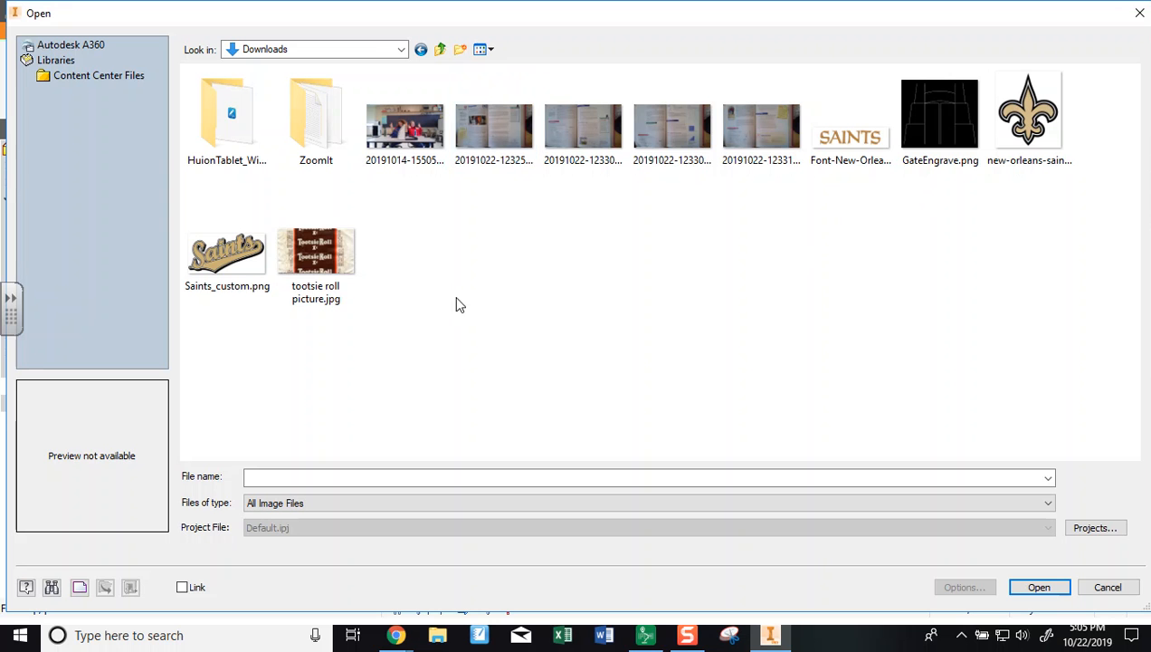
pyautogui.doubleClick(335, 255)
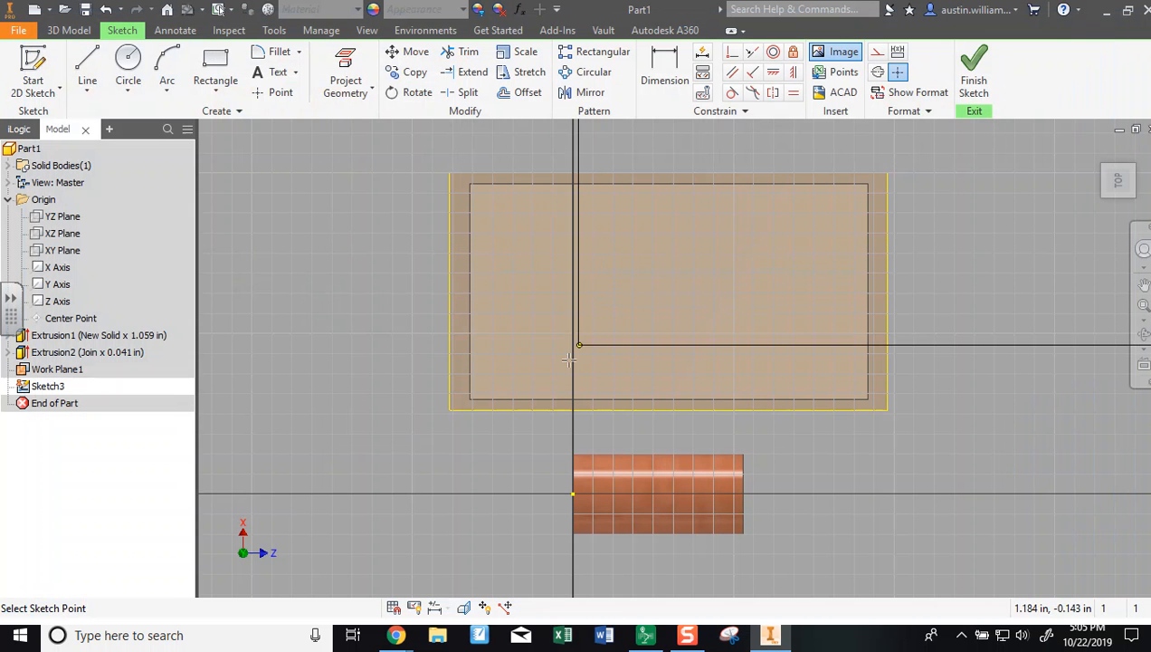
pyautogui.click(320, 449)
pyautogui.scroll(-5, 467, 428)
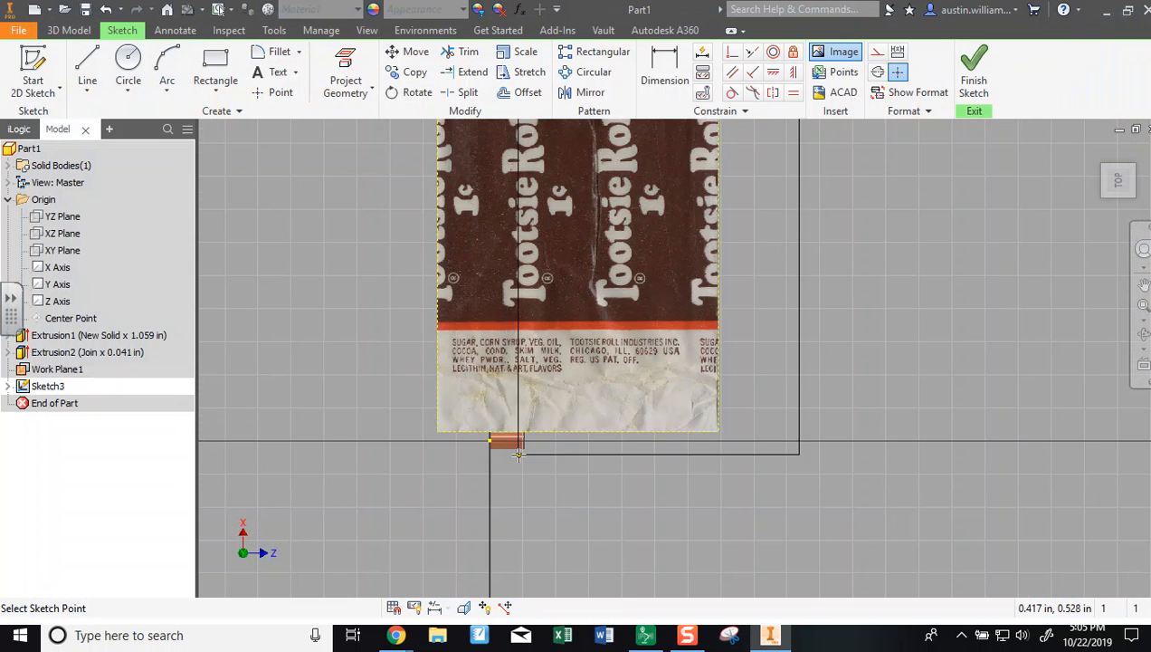
pyautogui.press('Escape')
# Scale down the wrapper image and rotate it a quarter turn so its lettering reads horizontally, placed just above the plate.
pyautogui.moveTo(720, 433); pyautogui.dragTo(580, 252)
pyautogui.scroll(-3, 580, 253)
pyautogui.moveTo(580, 255); pyautogui.dragTo(566, 362, button='middle')
pyautogui.moveTo(564, 359)
pyautogui.mouseDown()
pyautogui.moveTo(545, 246)
pyautogui.moveTo(552, 200)
pyautogui.moveTo(572, 185)
pyautogui.moveTo(573, 380)
pyautogui.moveTo(555, 356)
pyautogui.mouseUp()
pyautogui.scroll(5, 579, 362)
pyautogui.moveTo(699, 438); pyautogui.dragTo(734, 351, button='middle')
pyautogui.moveTo(665, 241); pyautogui.dragTo(663, 419)
pyautogui.moveTo(771, 452); pyautogui.dragTo(824, 359, button='middle')
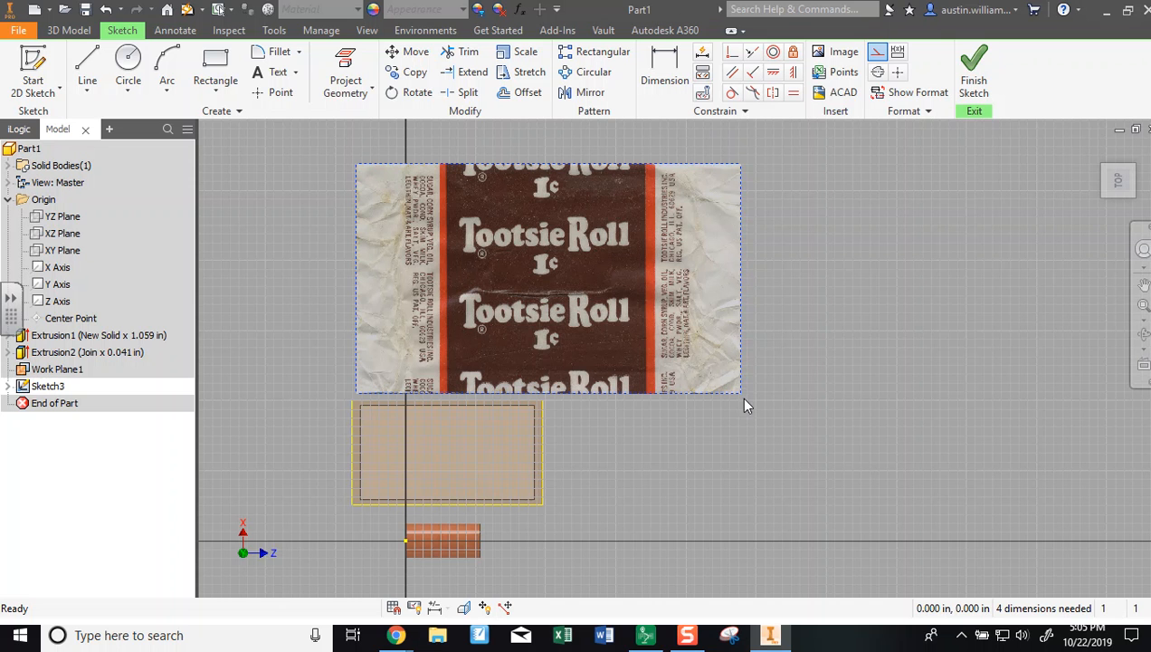
# Shrink the wrapper image to about the plate's size, straighten it, move it over the plate so it covers the outline, and finish the sketch.
pyautogui.scroll(-8, 741, 400)
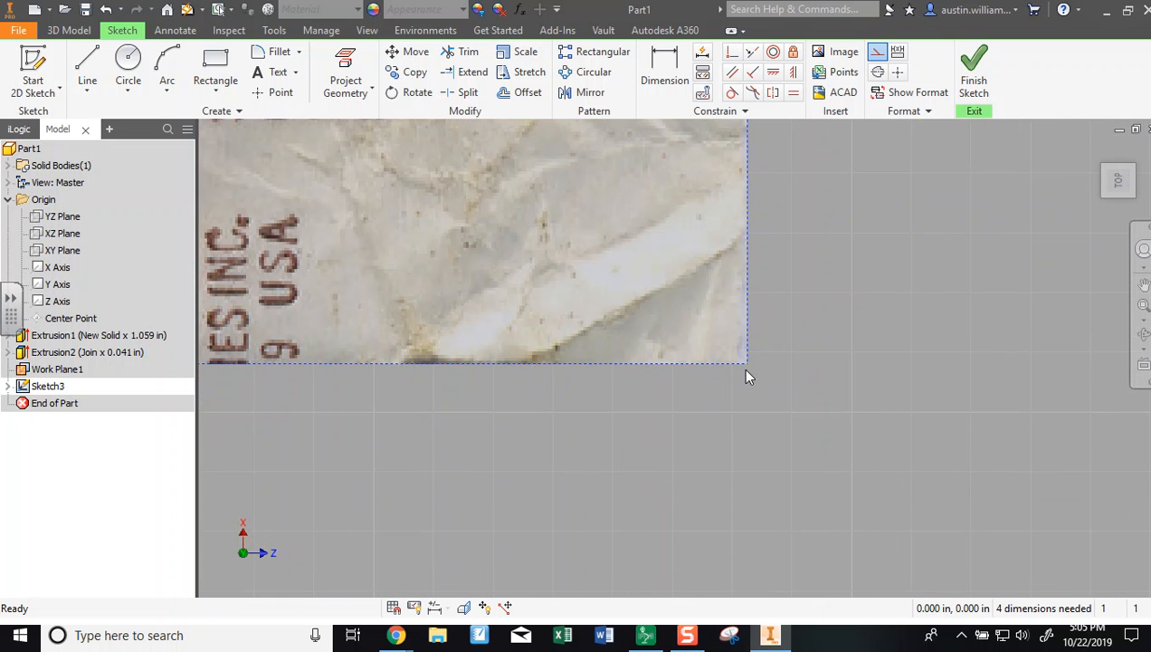
pyautogui.scroll(6, 743, 405)
pyautogui.moveTo(740, 404); pyautogui.dragTo(520, 378)
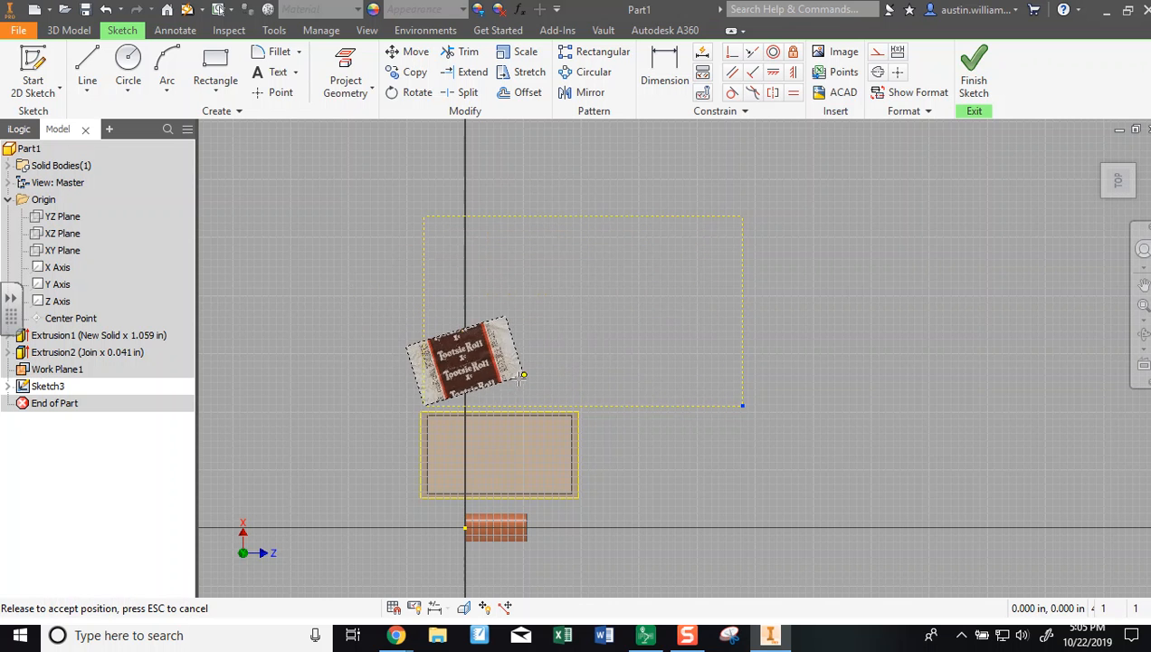
pyautogui.moveTo(401, 419); pyautogui.dragTo(430, 393)
pyautogui.moveTo(389, 431); pyautogui.dragTo(582, 406)
pyautogui.moveTo(550, 369); pyautogui.dragTo(549, 461)
pyautogui.click(990, 74)
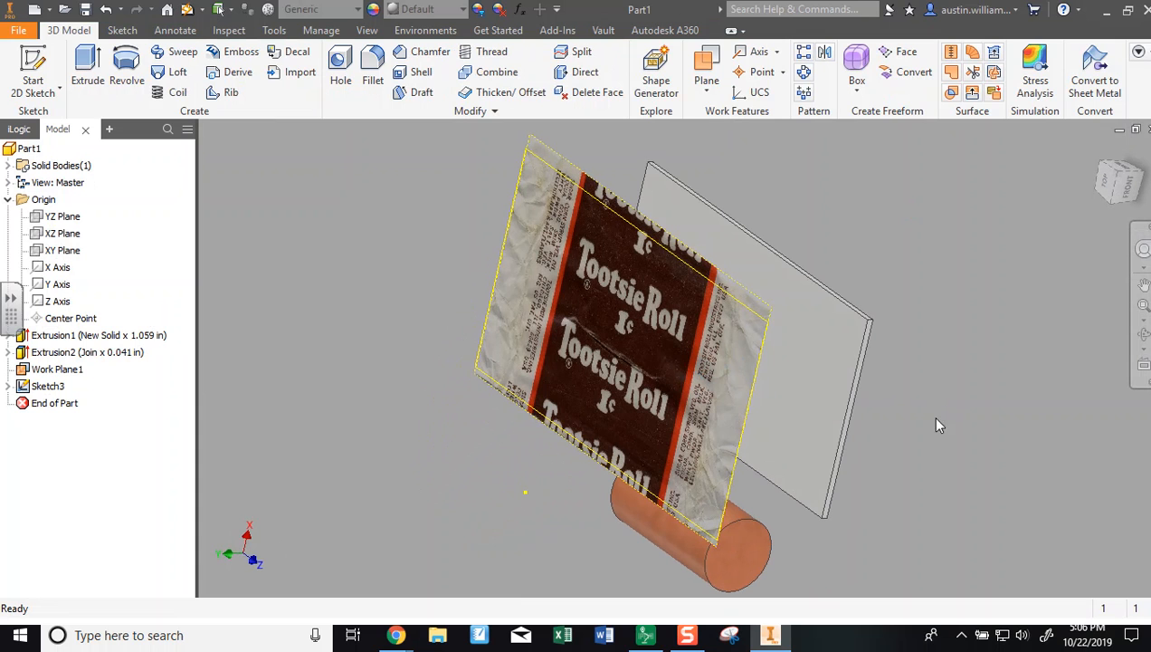
# Apply the wrapper image as a decal on the thin plate's large front face, without wrapping it to the face.
pyautogui.click(291, 52)
pyautogui.click(590, 284)
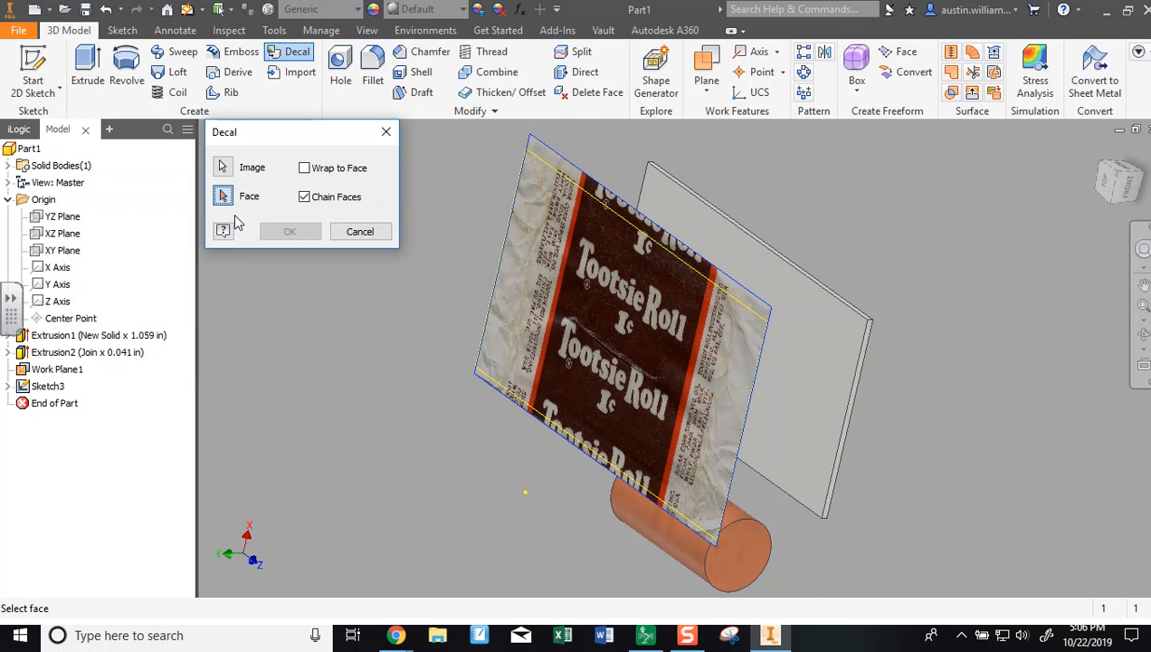
pyautogui.click(805, 354)
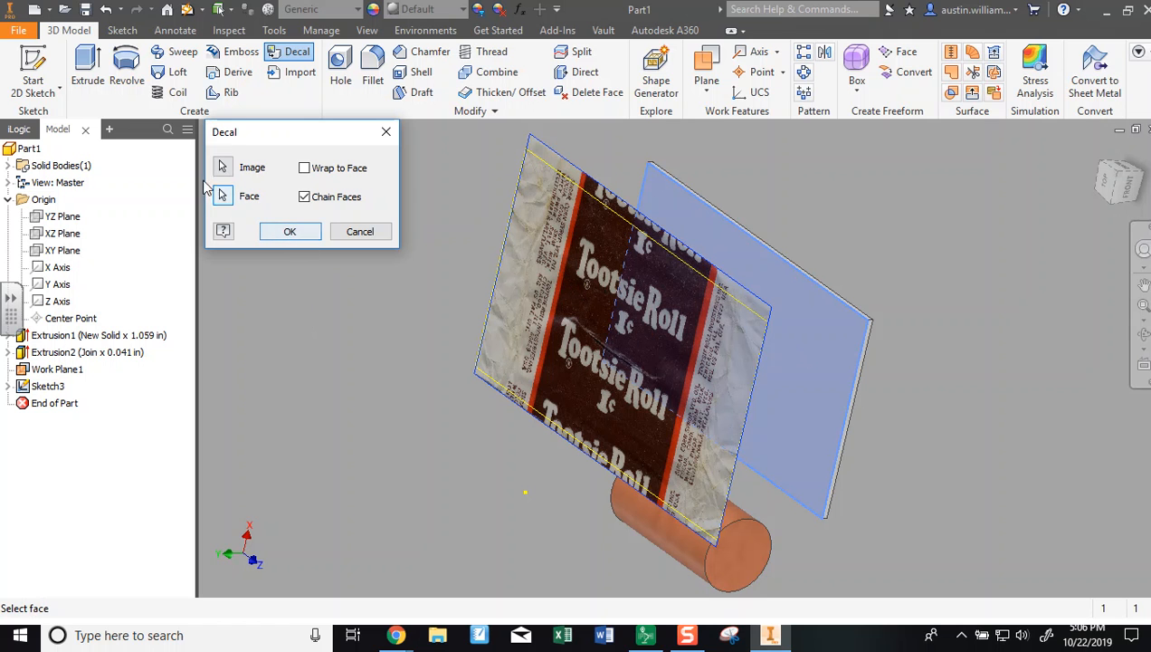
pyautogui.click(305, 237)
# Hide the offset work plane in front of the plate and check the decal on the model.
pyautogui.keyDown('shift'); pyautogui.moveTo(394, 283); pyautogui.dragTo(489, 272, button='middle'); pyautogui.keyUp('shift')
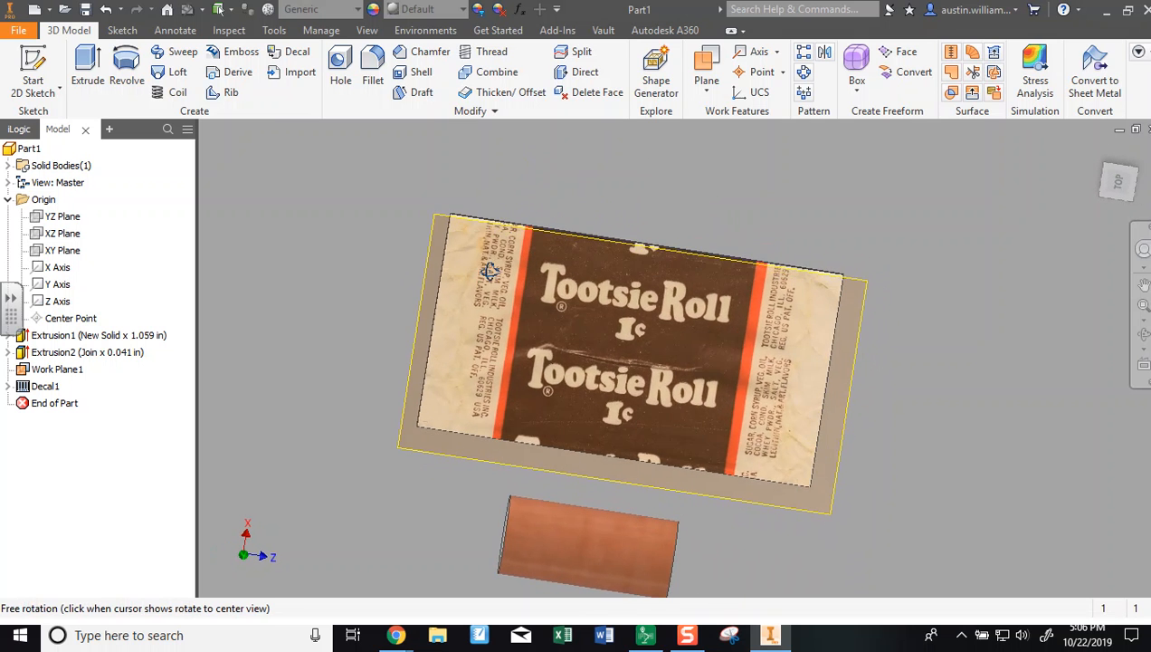
pyautogui.scroll(3, 1026, 402)
pyautogui.keyDown('shift'); pyautogui.moveTo(1017, 391); pyautogui.dragTo(869, 380, button='middle'); pyautogui.keyUp('shift')
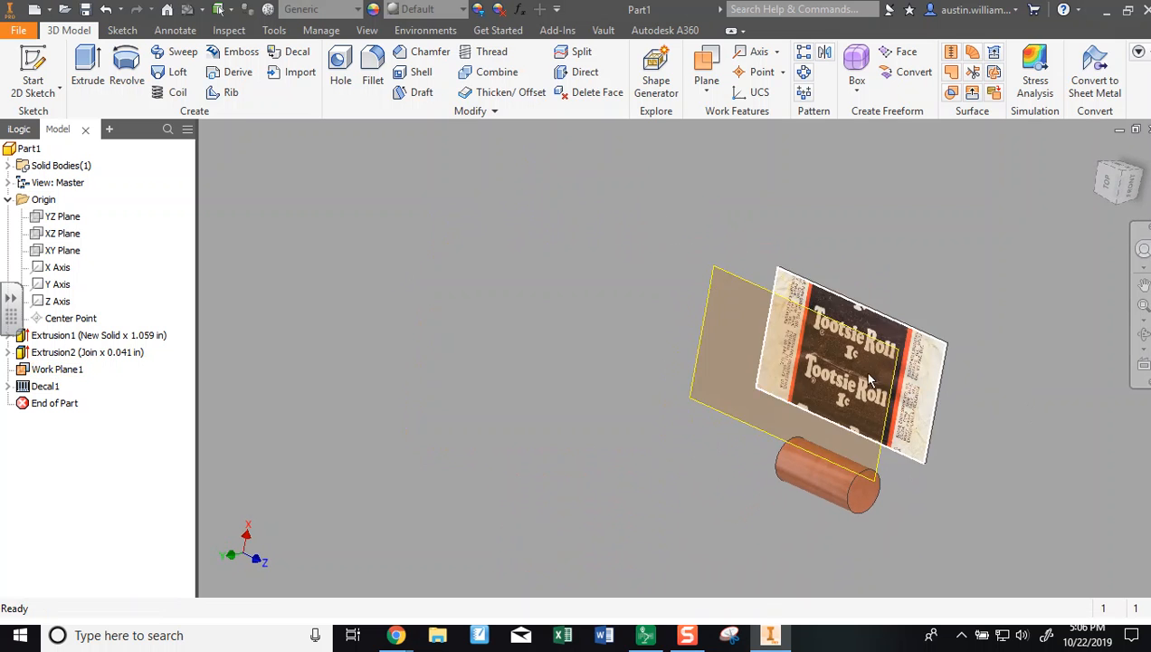
pyautogui.rightClick(705, 299)
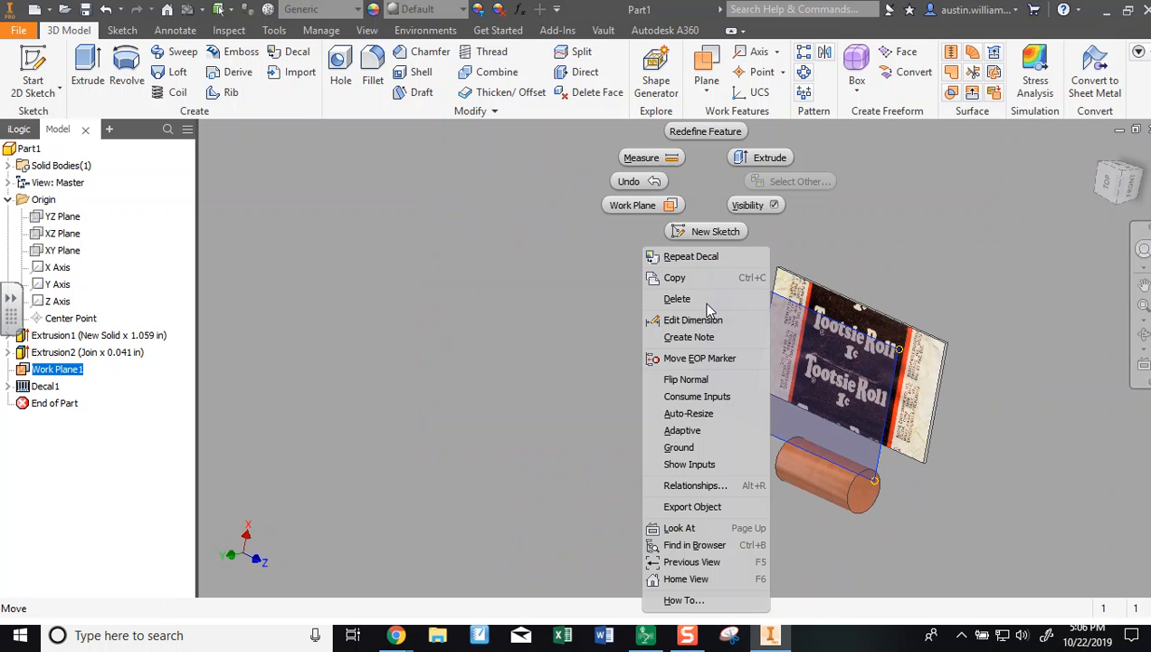
pyautogui.click(747, 206)
pyautogui.keyDown('shift'); pyautogui.moveTo(650, 383); pyautogui.dragTo(756, 373, button='middle'); pyautogui.keyUp('shift')
pyautogui.moveTo(883, 358); pyautogui.dragTo(885, 312, button='middle')
pyautogui.scroll(-3, 685, 300)
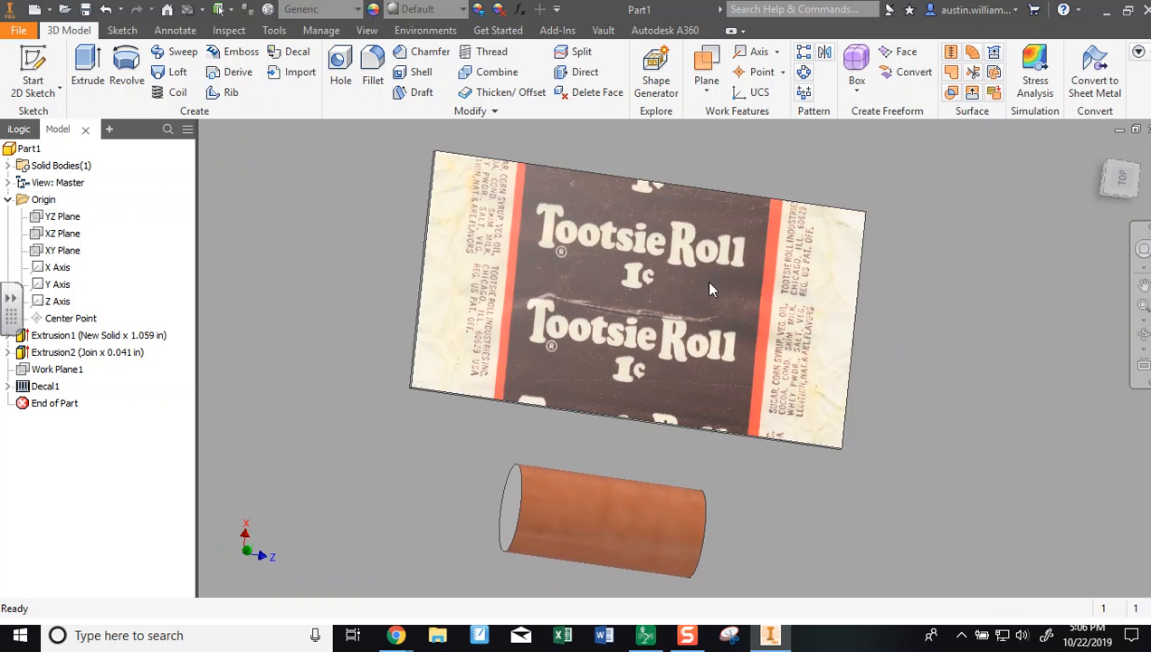
# Save the part as "Tootsie Roll.ipt" in the Tootsie Roll folder inside FL_Inventor, replacing the existing file.
pyautogui.hotkey('ctrl', 's')
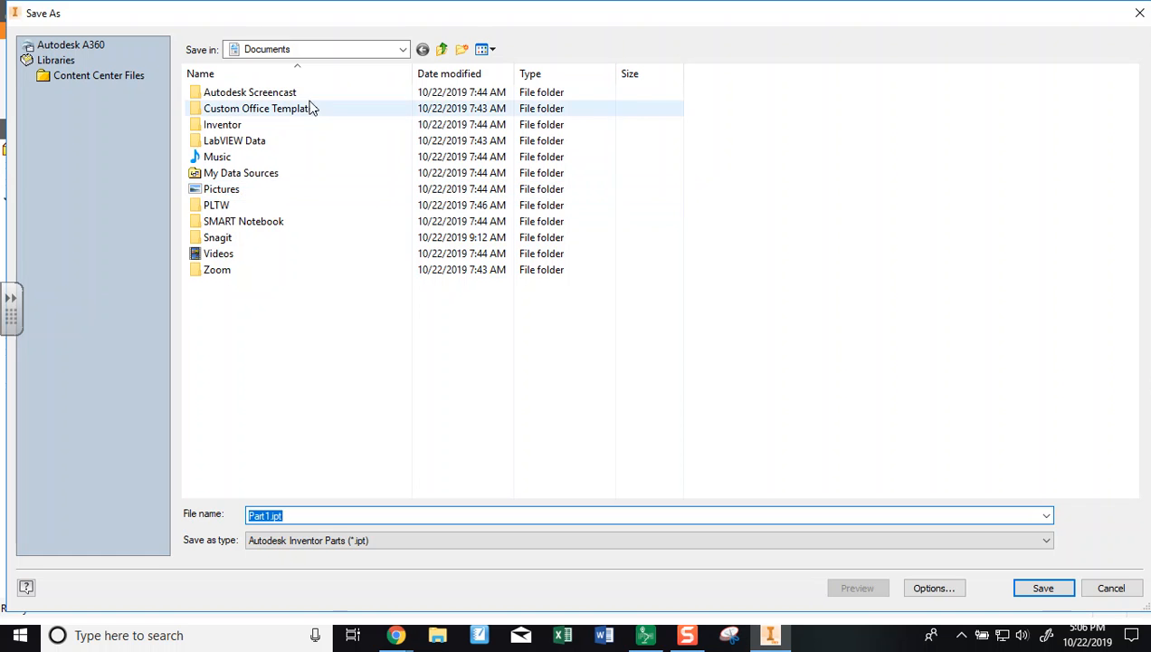
pyautogui.click(440, 51)
pyautogui.doubleClick(389, 121)
pyautogui.doubleClick(237, 92)
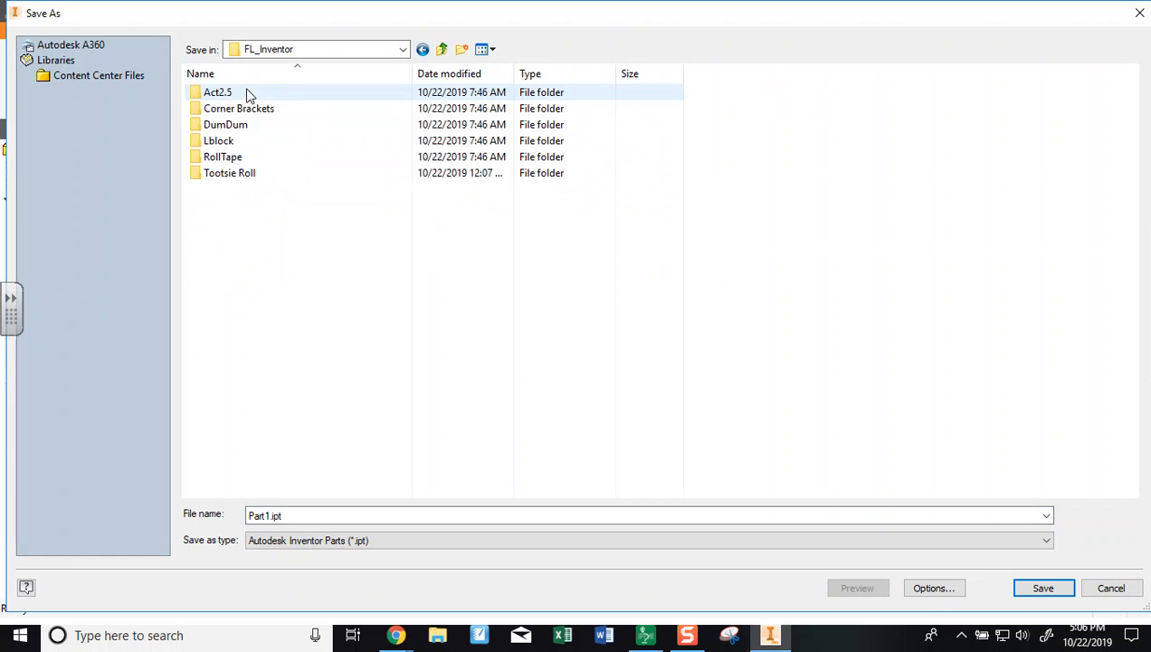
pyautogui.doubleClick(263, 174)
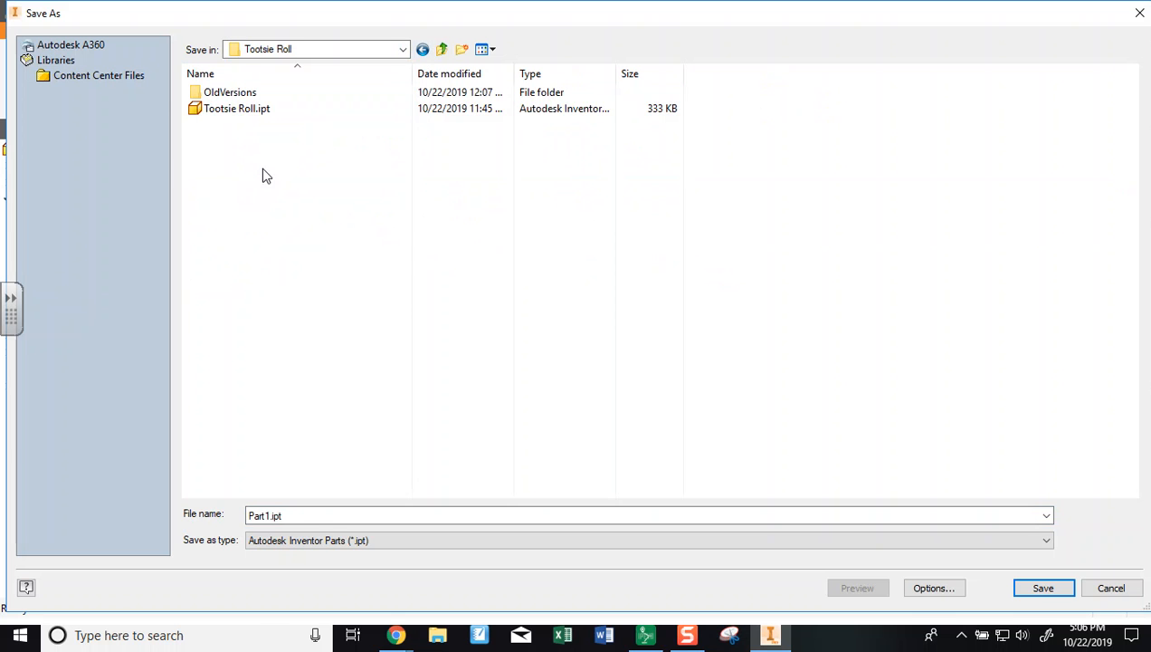
pyautogui.click(267, 109)
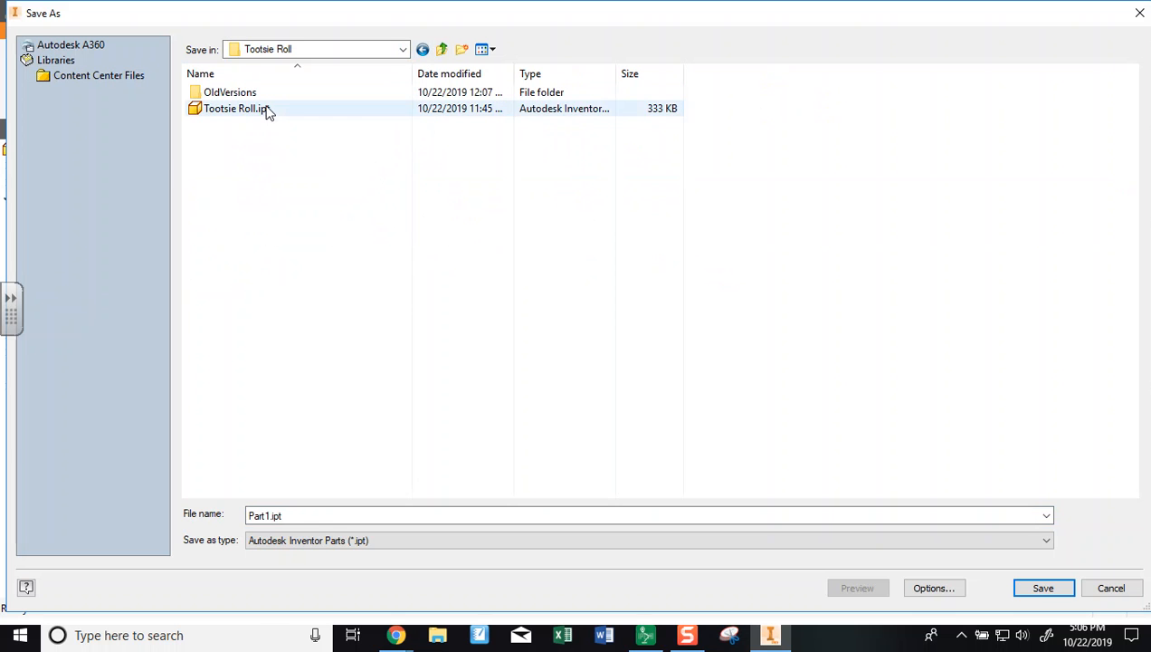
pyautogui.click(1032, 590)
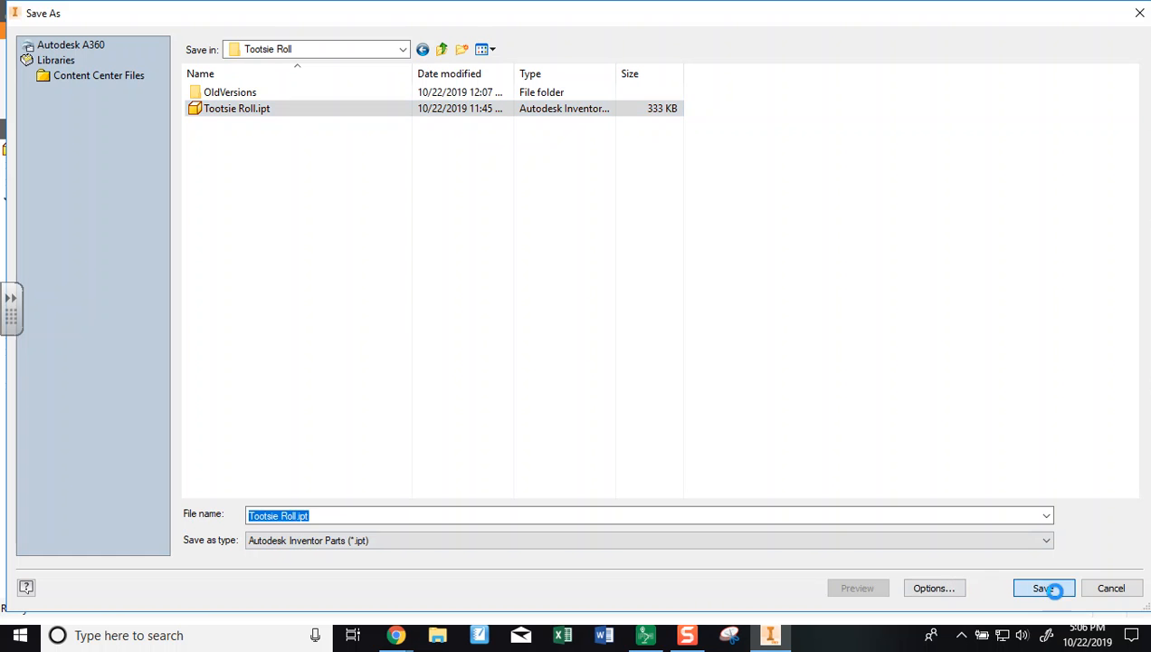
pyautogui.click(622, 326)
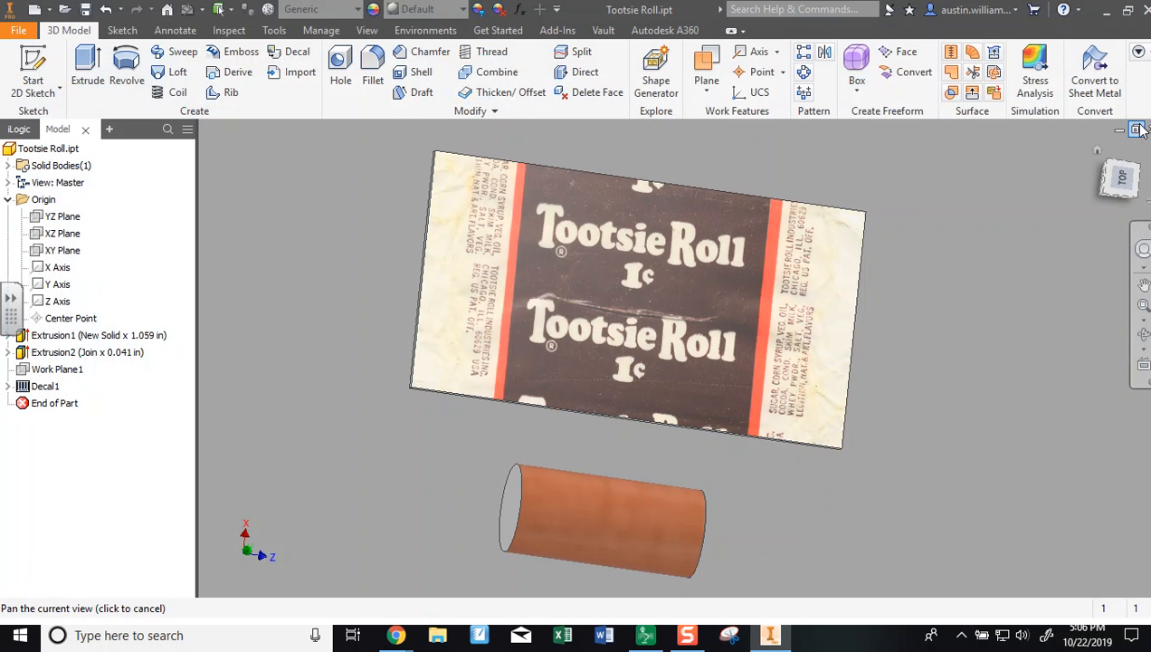
# Close the part and create a new drawing from the English template "MCHS IED Title Block.idw".
pyautogui.click(1146, 129)
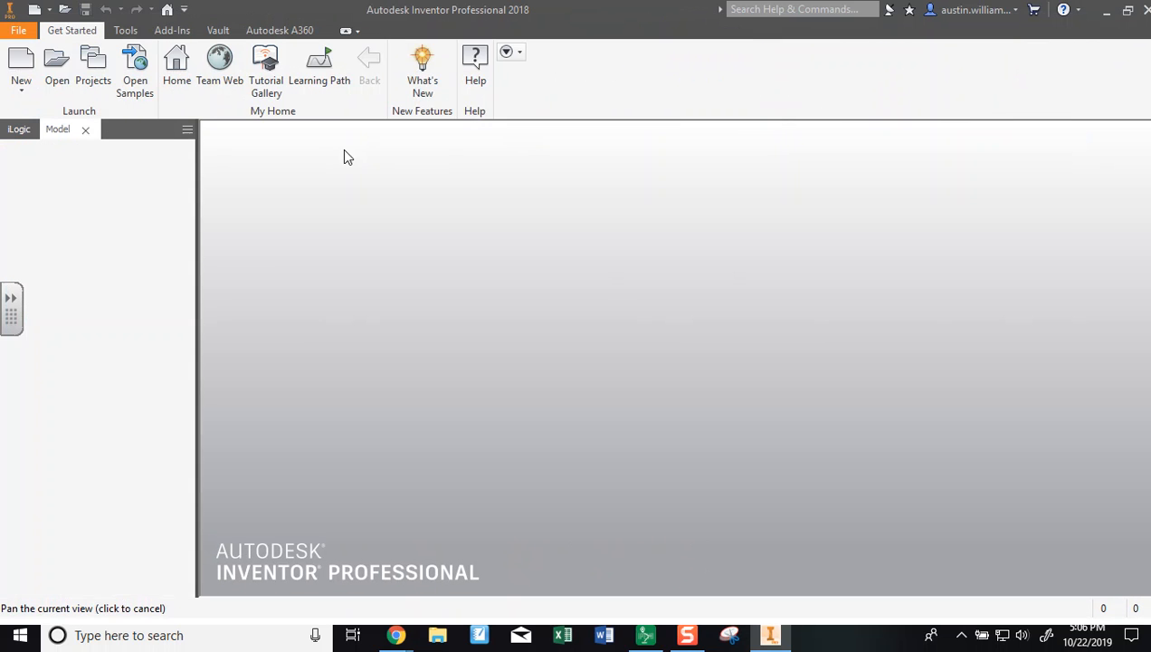
pyautogui.click(21, 64)
pyautogui.click(711, 389)
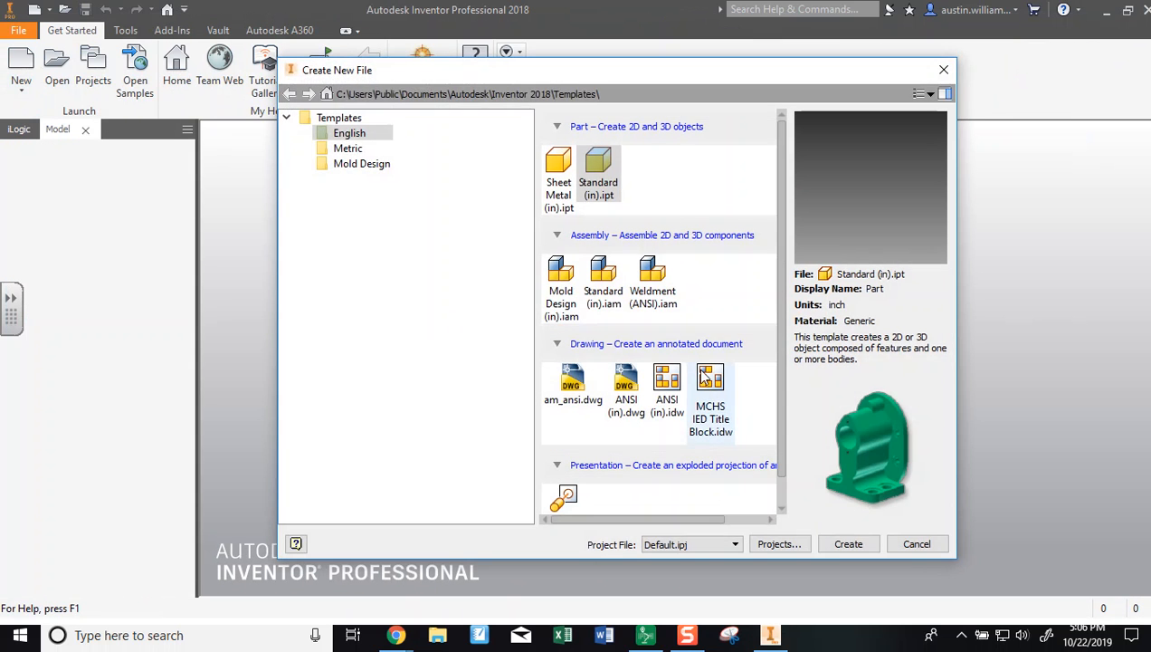
pyautogui.doubleClick(709, 395)
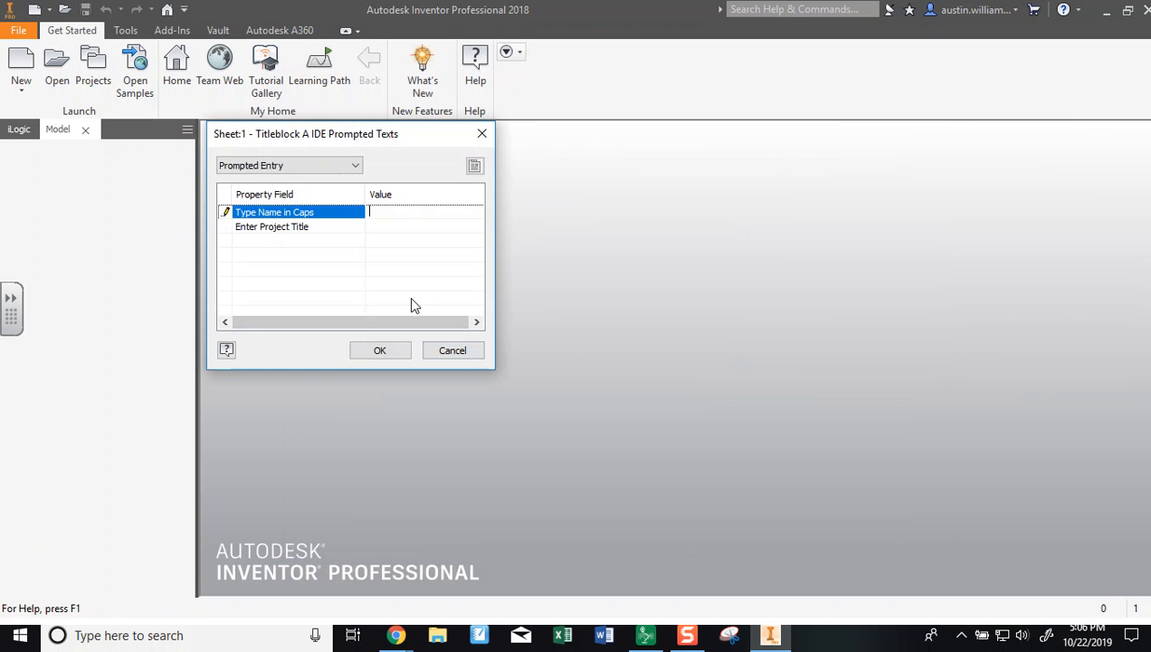
# Fill in the title block prompts with YOUR NAME as the name and "Tootsie Roll" as the project title.
pyautogui.write('YOUR NAME')
pyautogui.press('Tab')
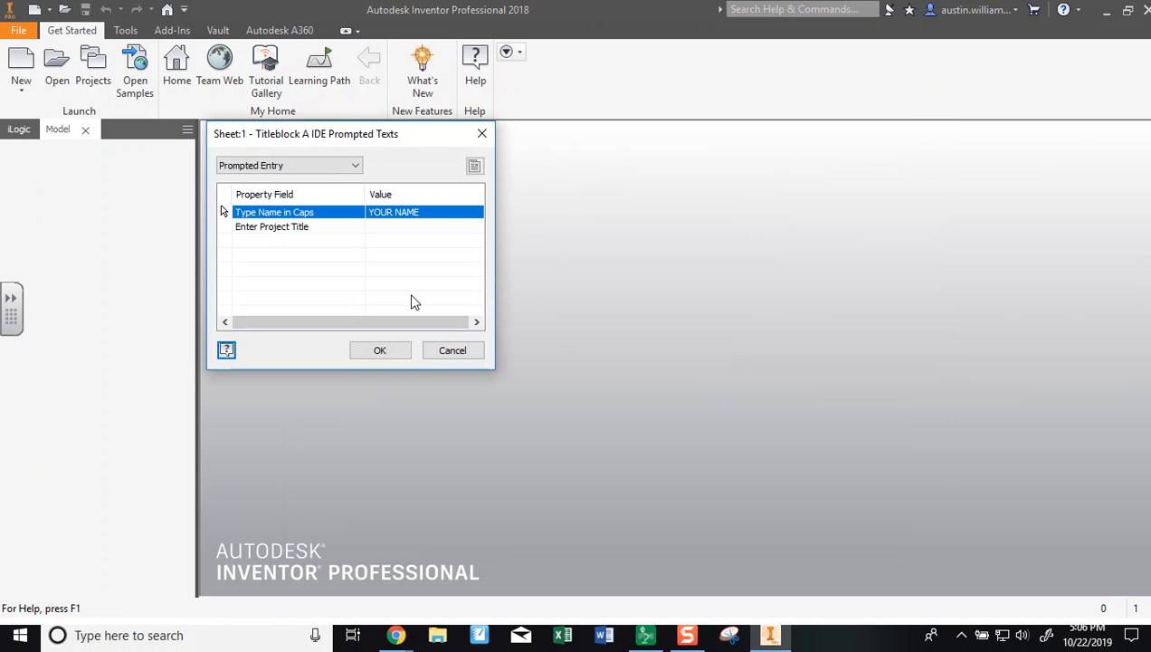
pyautogui.click(396, 227)
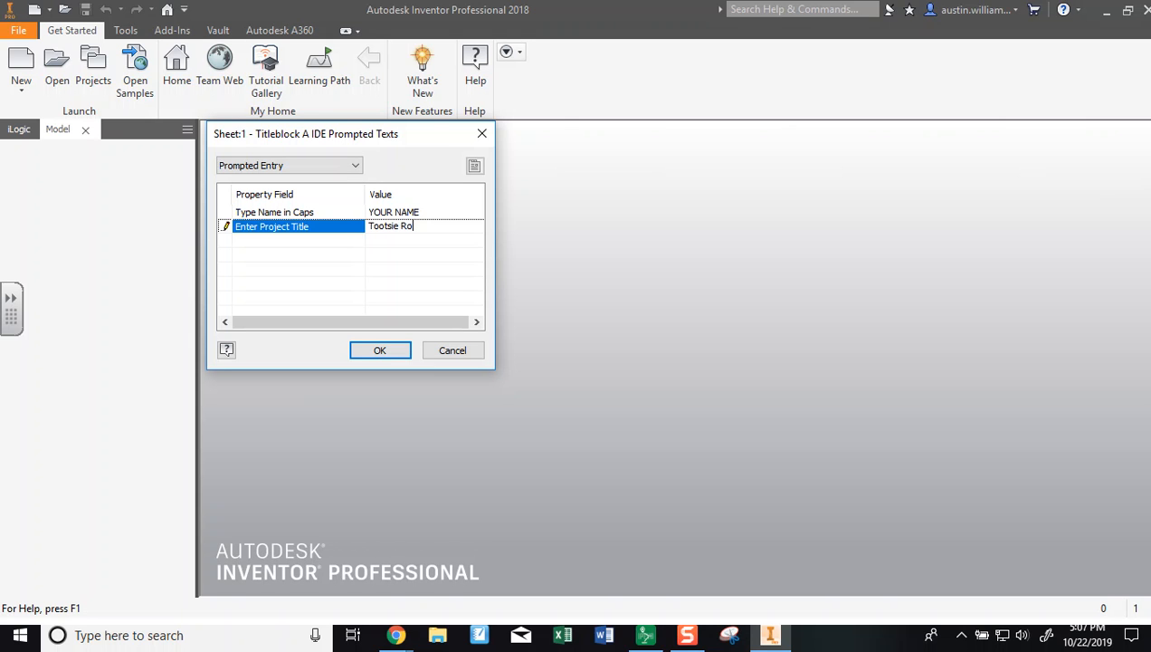
pyautogui.click(404, 355)
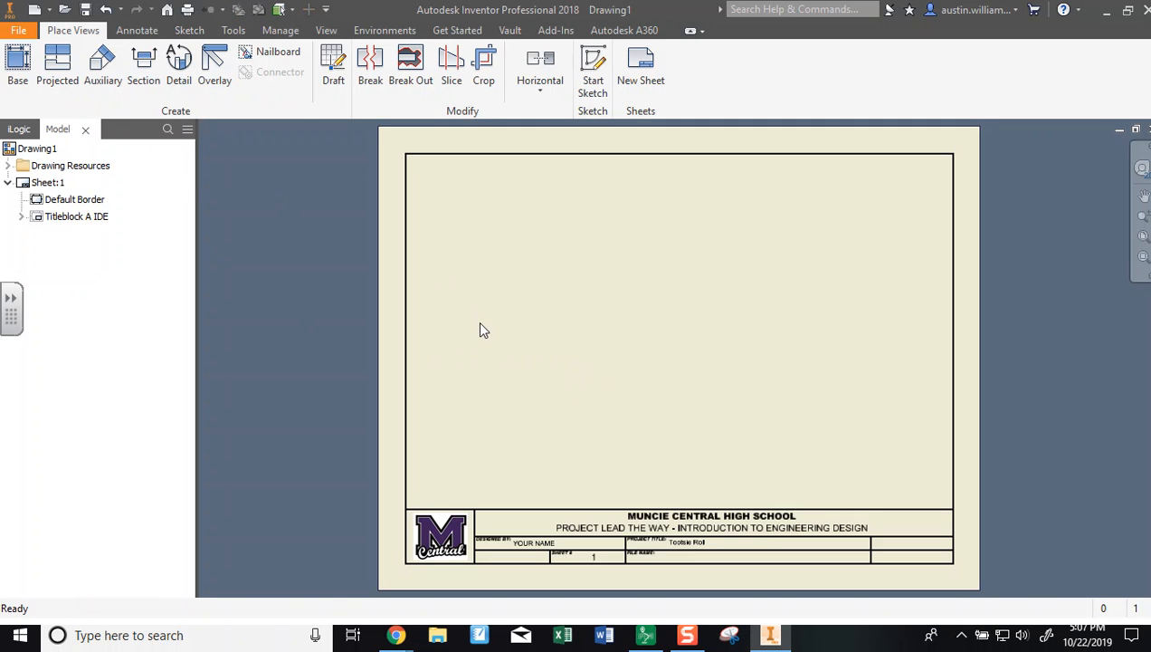
# Start a base view and load "Tootsie Roll.ipt" from the Tootsie Roll folder inside FL_Inventor on the Desktop.
pyautogui.click(17, 65)
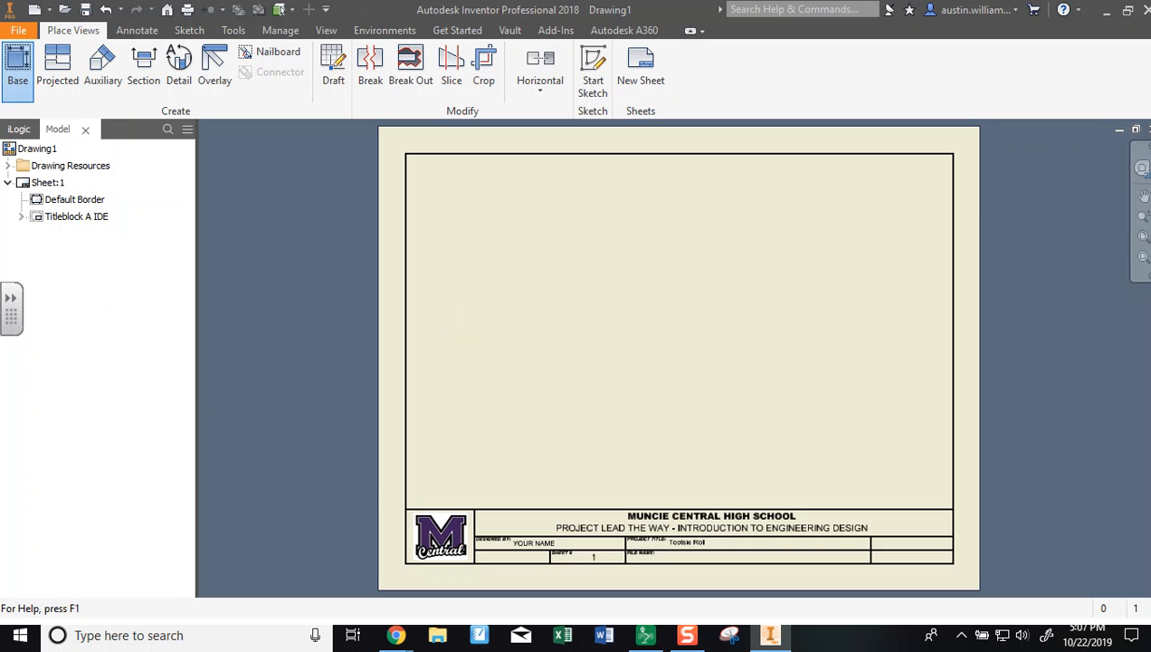
pyautogui.moveTo(136, 190); pyautogui.dragTo(207, 201)
pyautogui.click(393, 256)
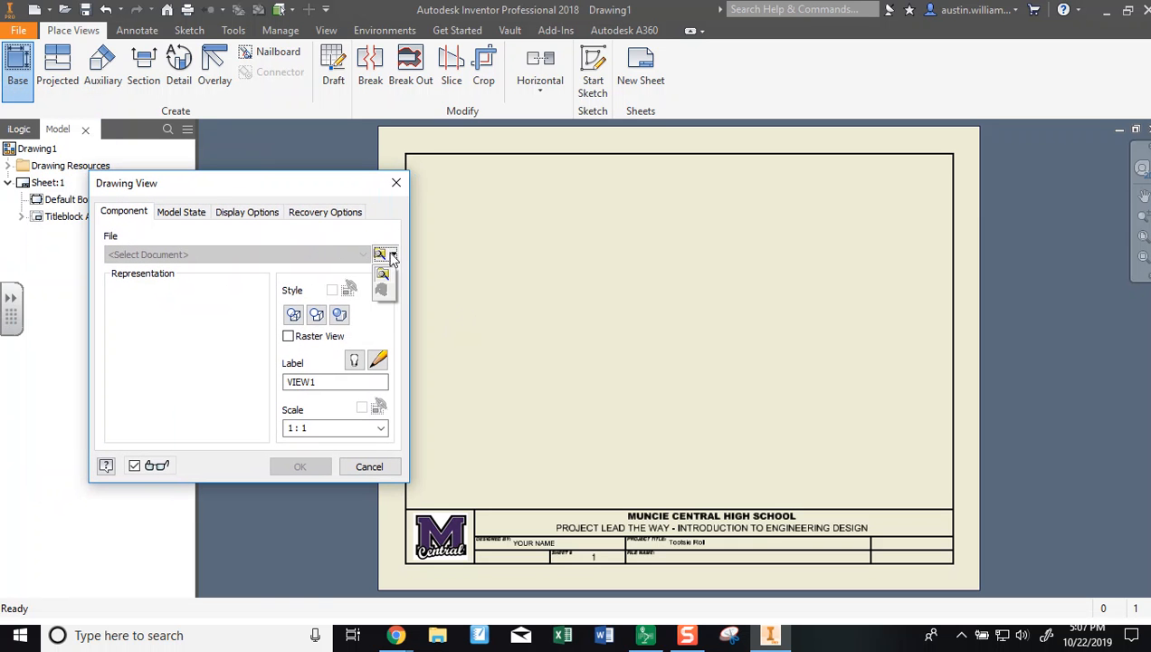
pyautogui.click(382, 276)
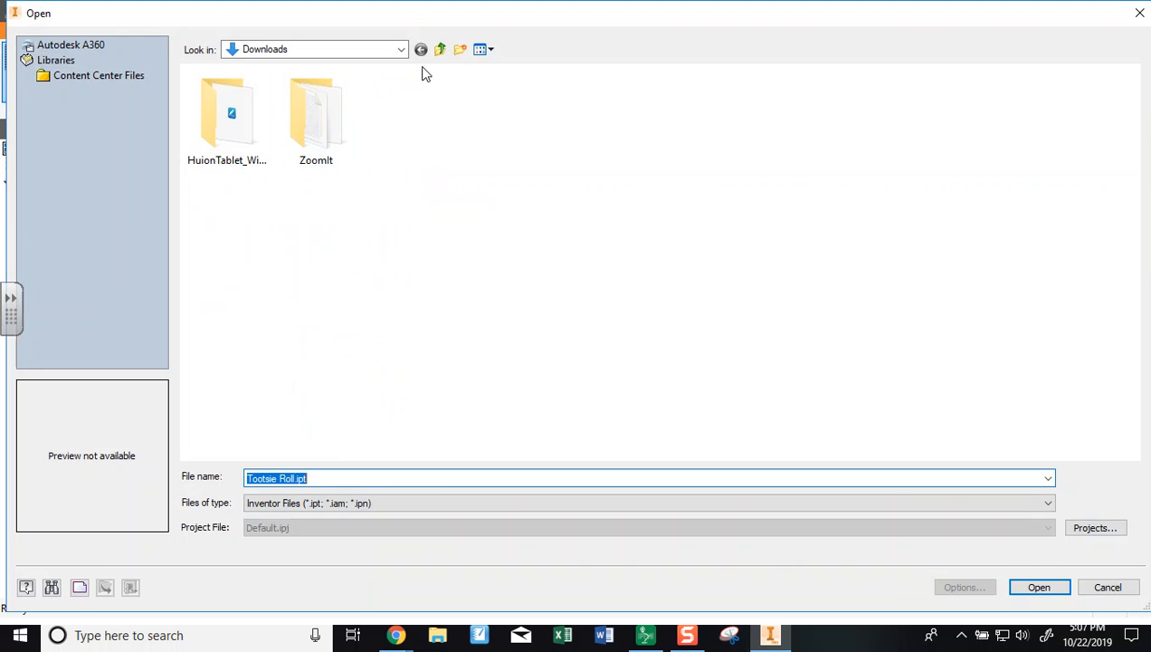
pyautogui.click(439, 49)
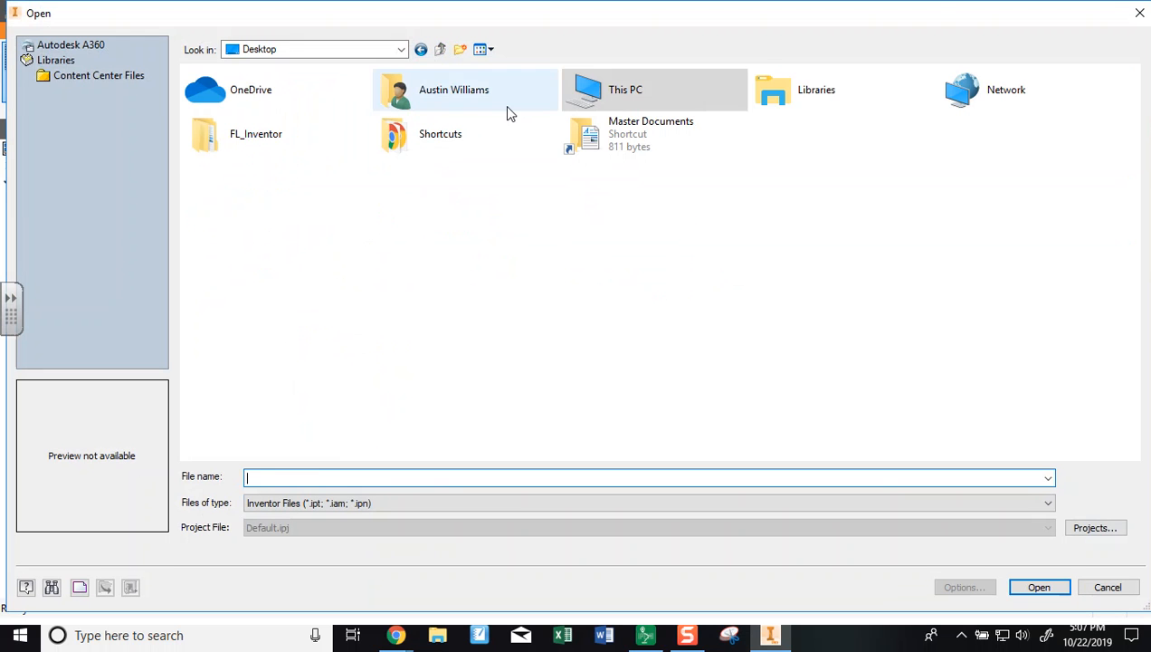
pyautogui.doubleClick(627, 93)
pyautogui.doubleClick(461, 112)
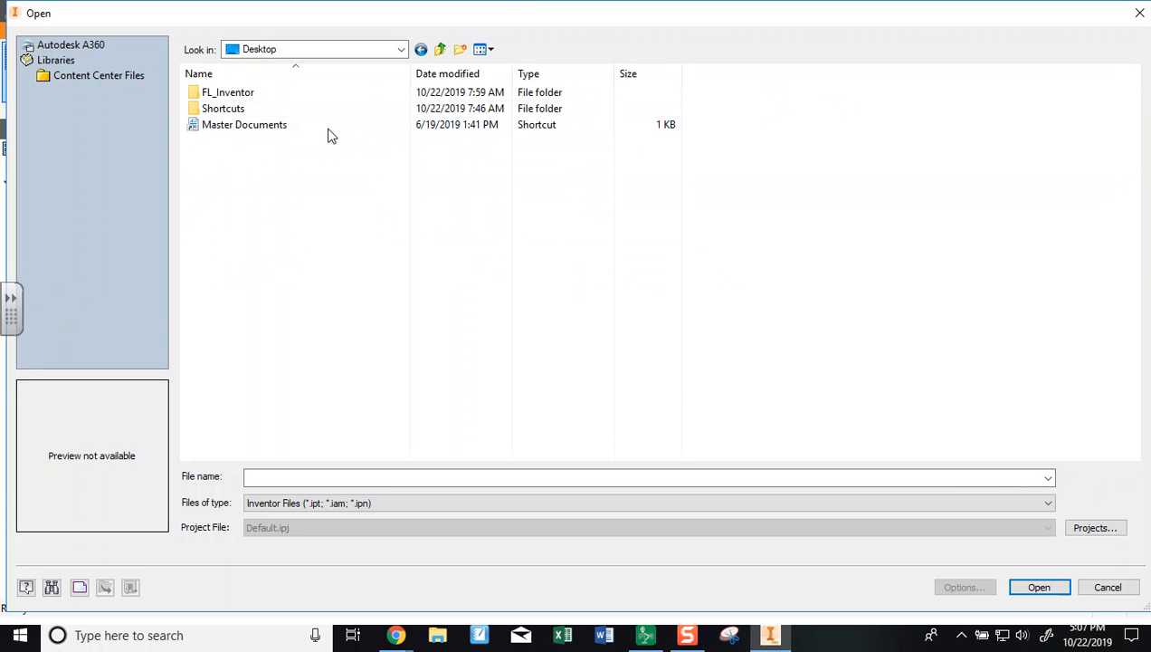
pyautogui.doubleClick(306, 100)
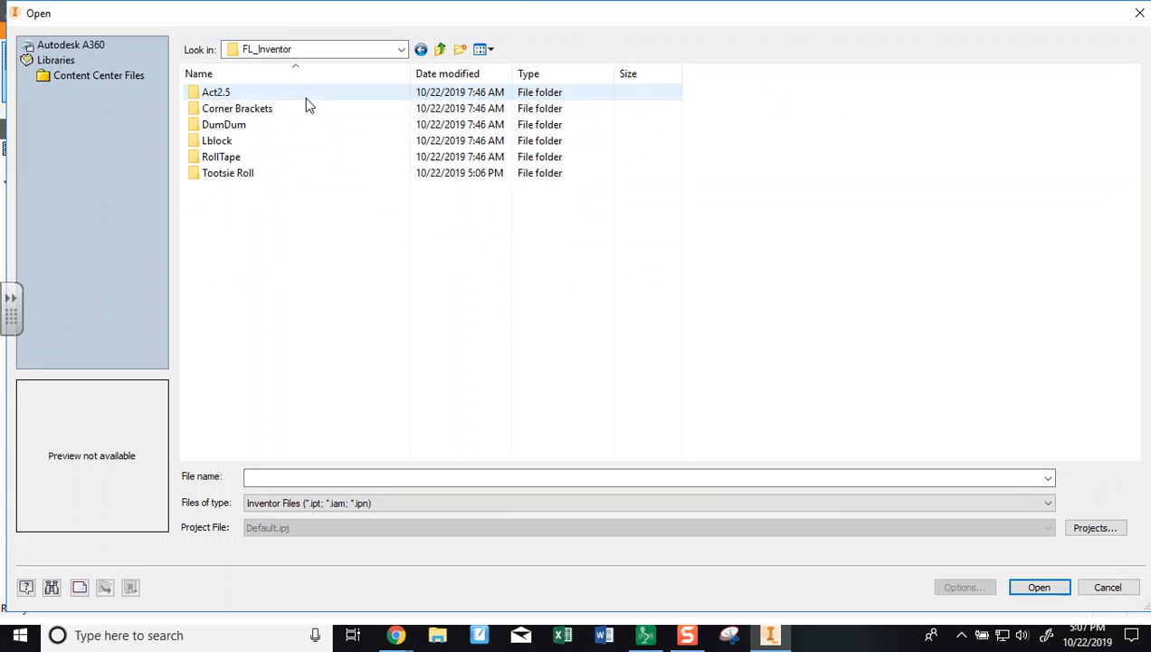
pyautogui.doubleClick(295, 174)
pyautogui.doubleClick(280, 110)
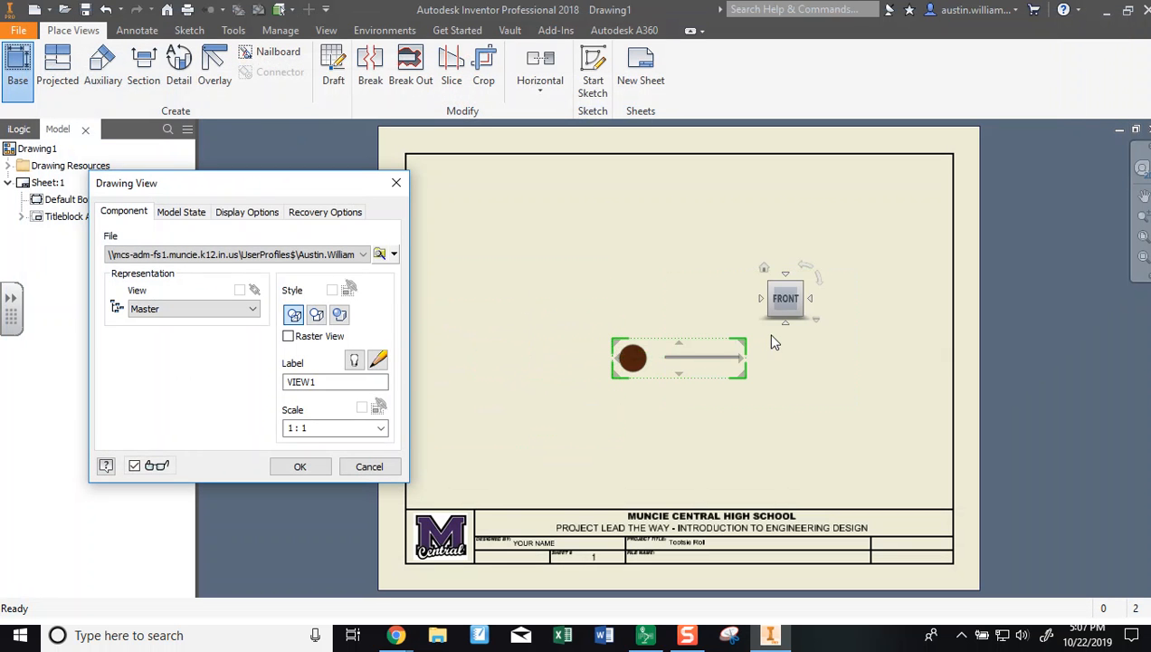
# Orient the base view to show the plate's large face above the cylinder, with hidden lines removed, in the sheet's lower left.
pyautogui.click(804, 266)
pyautogui.moveTo(684, 348); pyautogui.dragTo(552, 385)
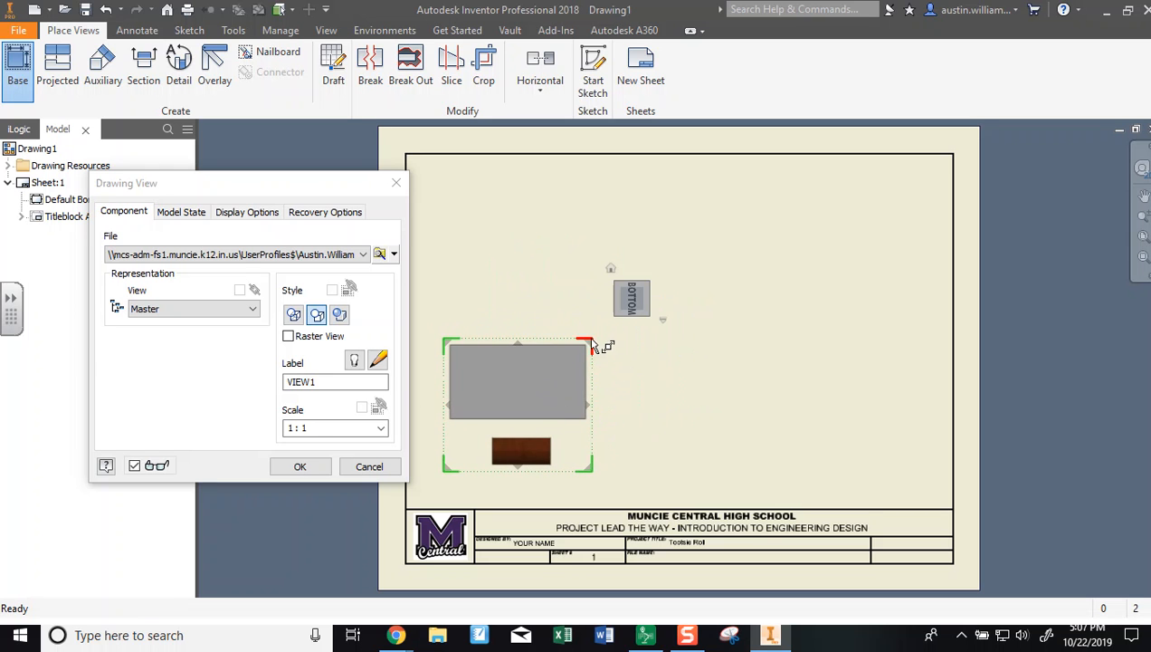
# Try the base view at a 2:1 scale and return it to 1:1.
pyautogui.moveTo(587, 344); pyautogui.dragTo(624, 310)
pyautogui.moveTo(508, 338); pyautogui.dragTo(530, 344)
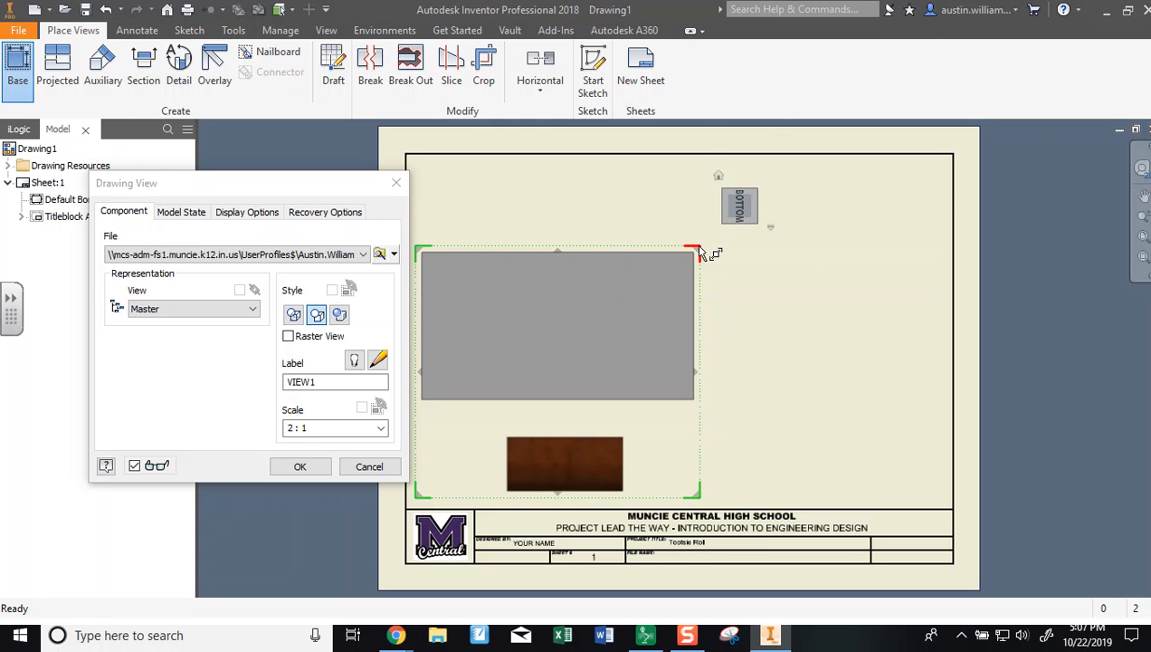
pyautogui.moveTo(698, 252); pyautogui.dragTo(663, 280)
# Reposition the base view, then add a projected side view to its right and an isometric view in the sheet's upper right corner.
pyautogui.moveTo(566, 361); pyautogui.dragTo(539, 364)
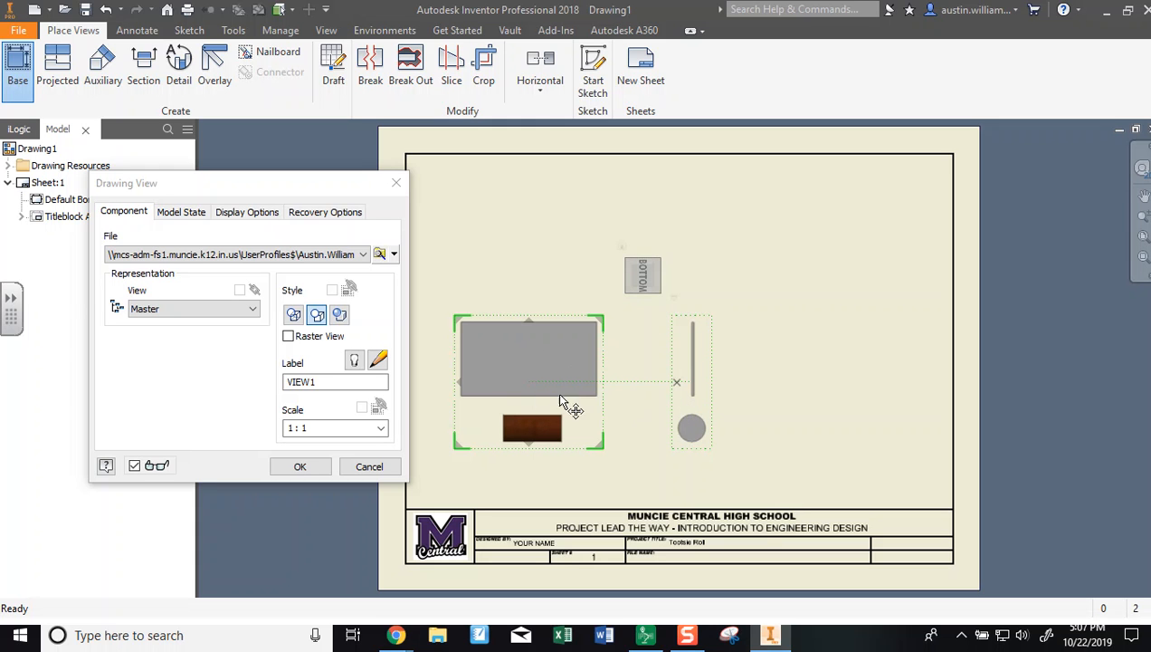
pyautogui.click(887, 255)
pyautogui.click(322, 469)
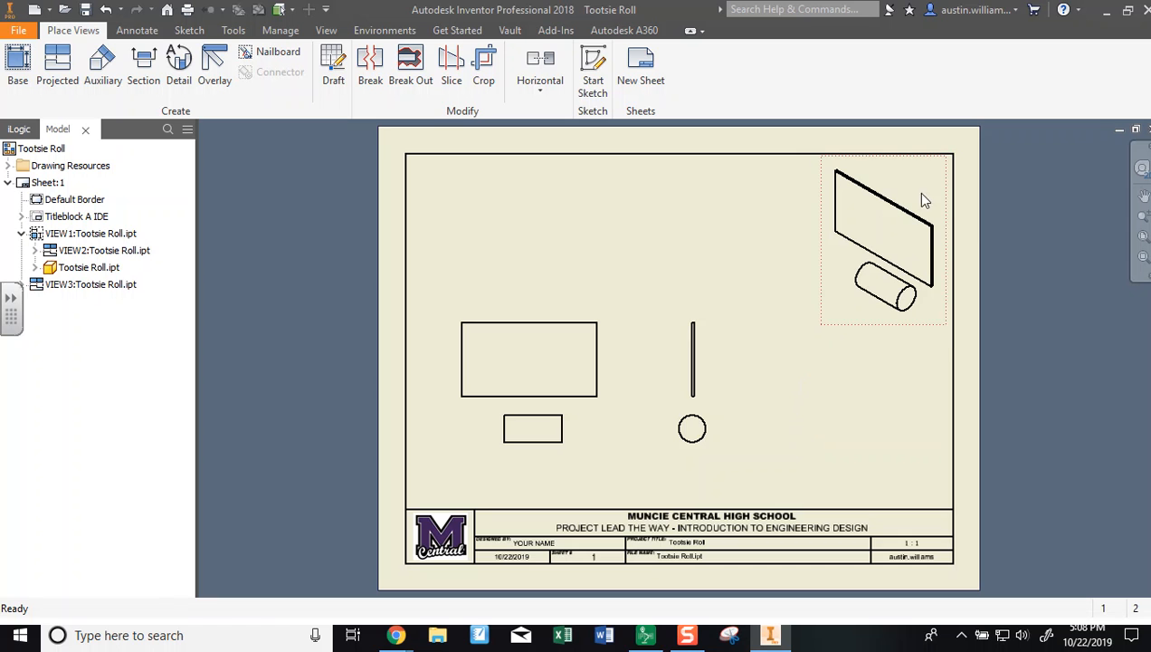
# Set the isometric view's display style to shaded.
pyautogui.doubleClick(903, 206)
pyautogui.click(339, 314)
pyautogui.click(298, 467)
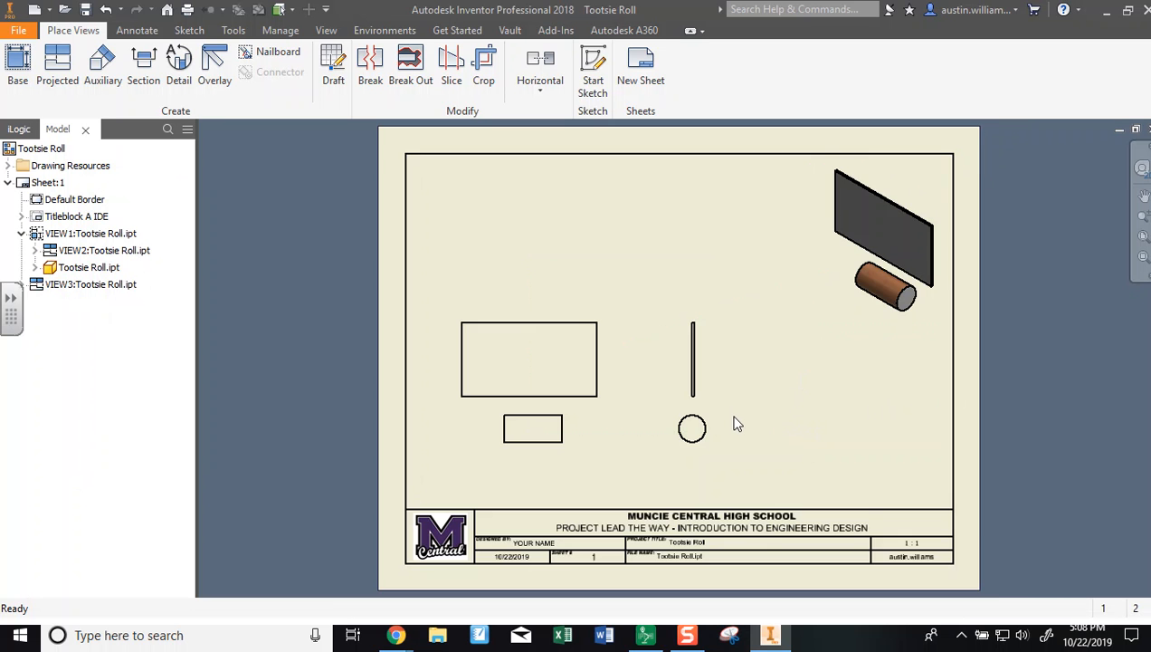
pyautogui.scroll(3, 735, 424)
pyautogui.scroll(-2, 736, 423)
pyautogui.scroll(3, 736, 416)
pyautogui.scroll(-5, 736, 416)
pyautogui.moveTo(736, 417); pyautogui.dragTo(736, 419, button='middle')
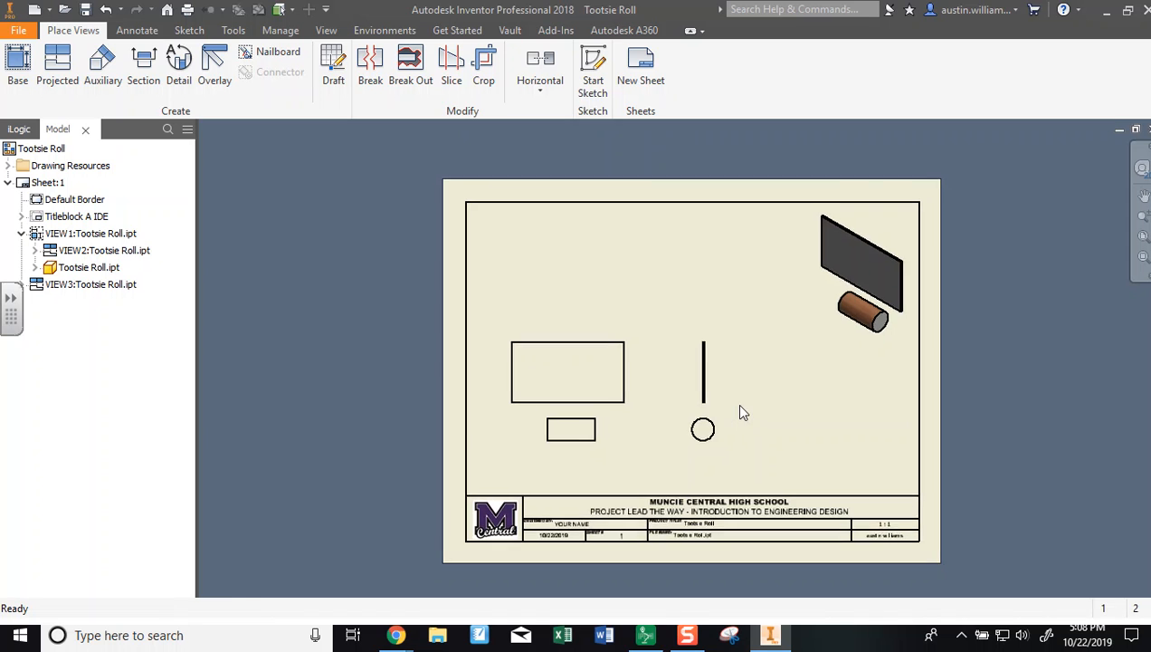
pyautogui.scroll(3, 737, 410)
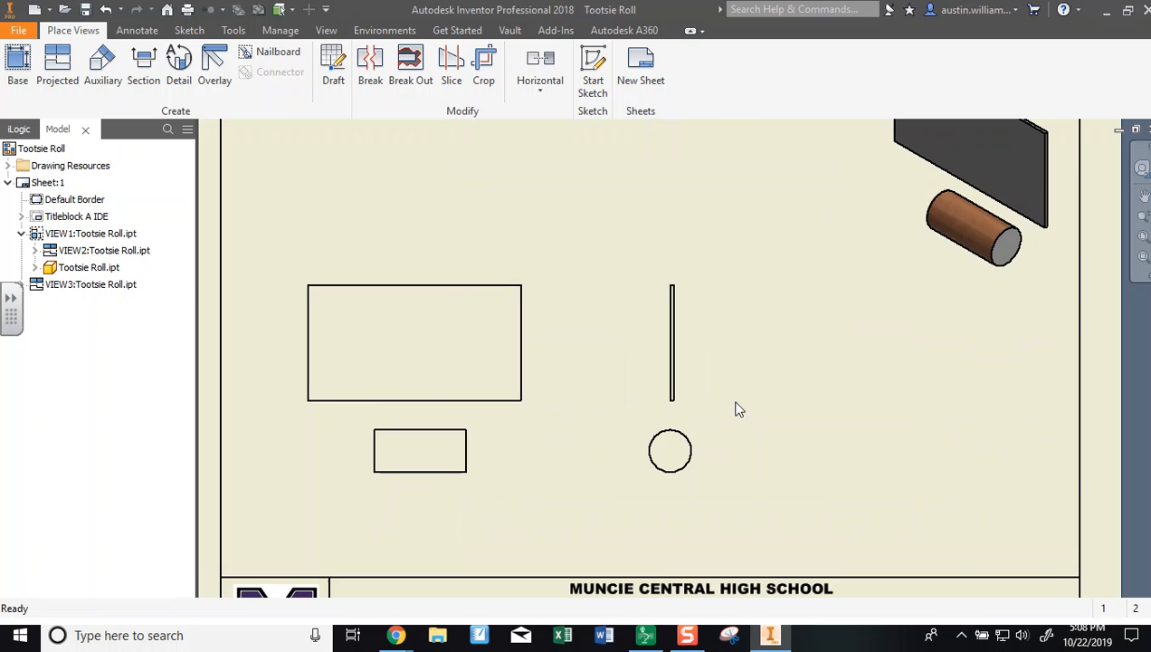
# Dimension the plate's horizontal length in the base view, placing the dimension above the plate.
pyautogui.press('d')
pyautogui.click(307, 349)
pyautogui.click(522, 361)
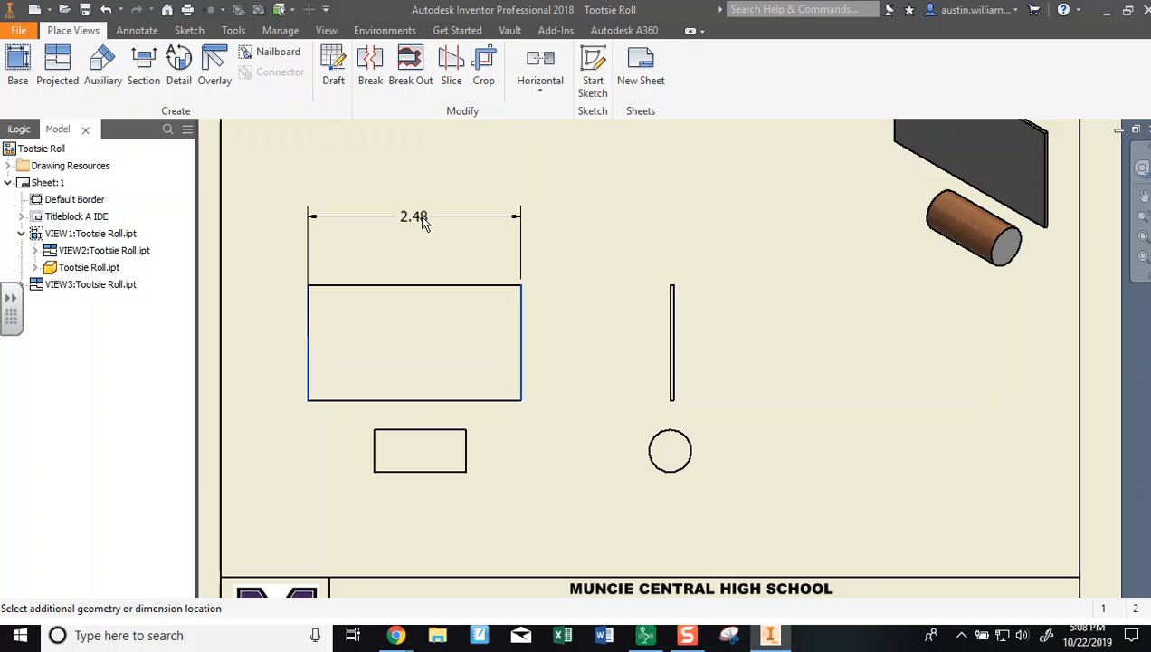
pyautogui.click(421, 218)
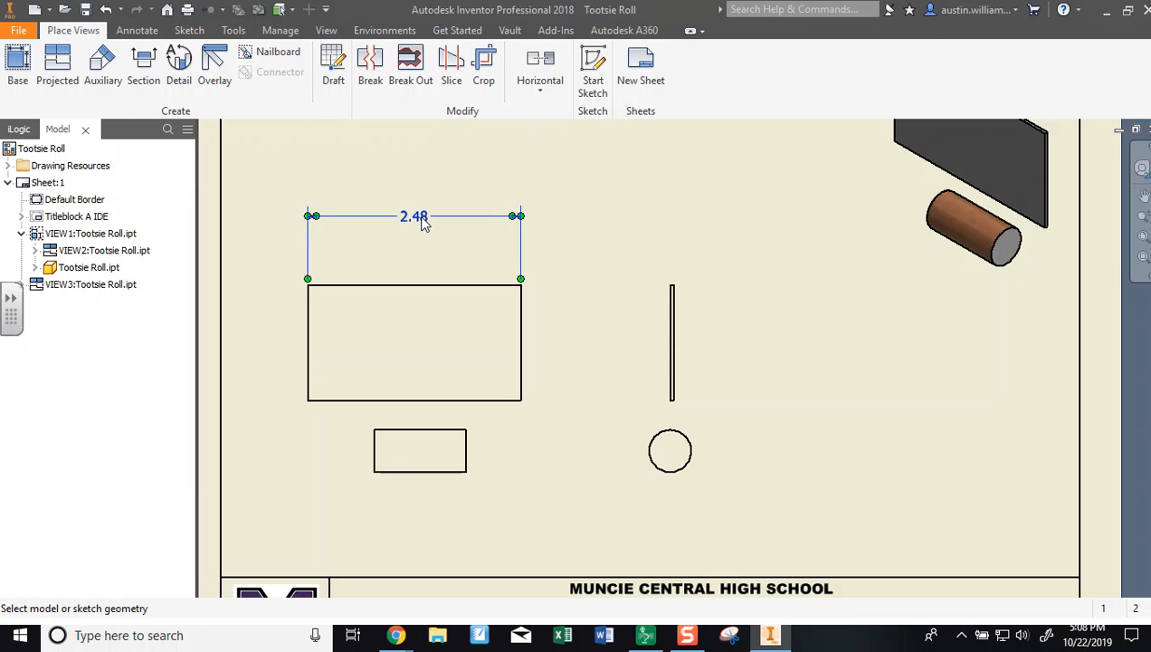
# Set the plate length dimension's primary unit precision to four decimal places (4.1234).
pyautogui.doubleClick(421, 220)
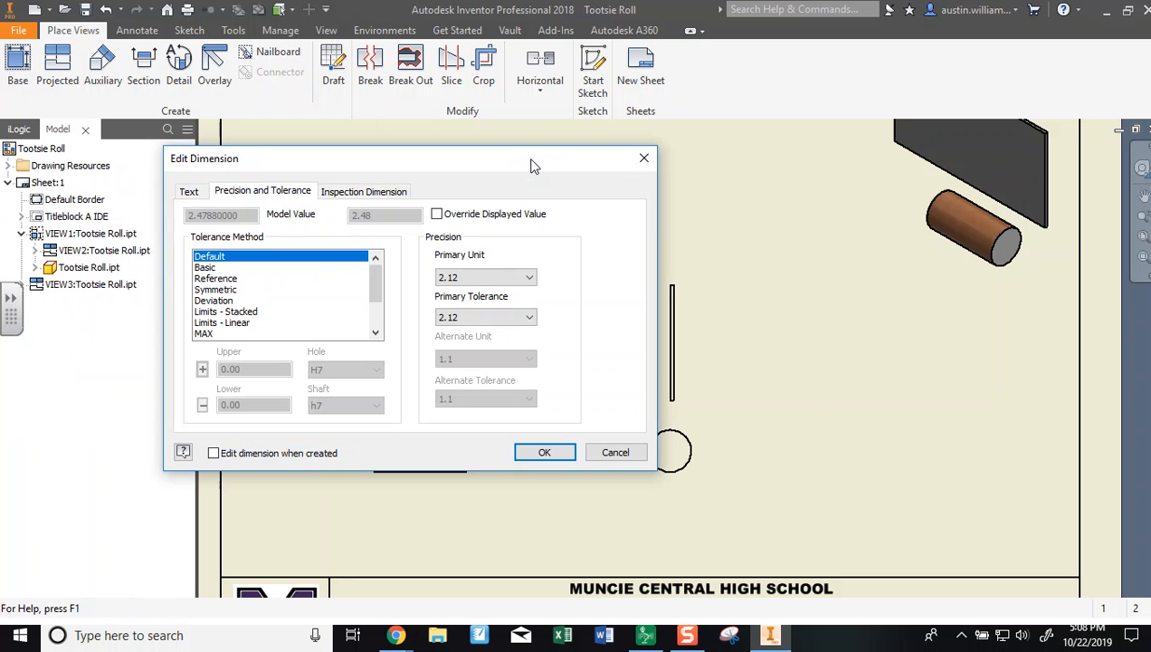
pyautogui.click(478, 279)
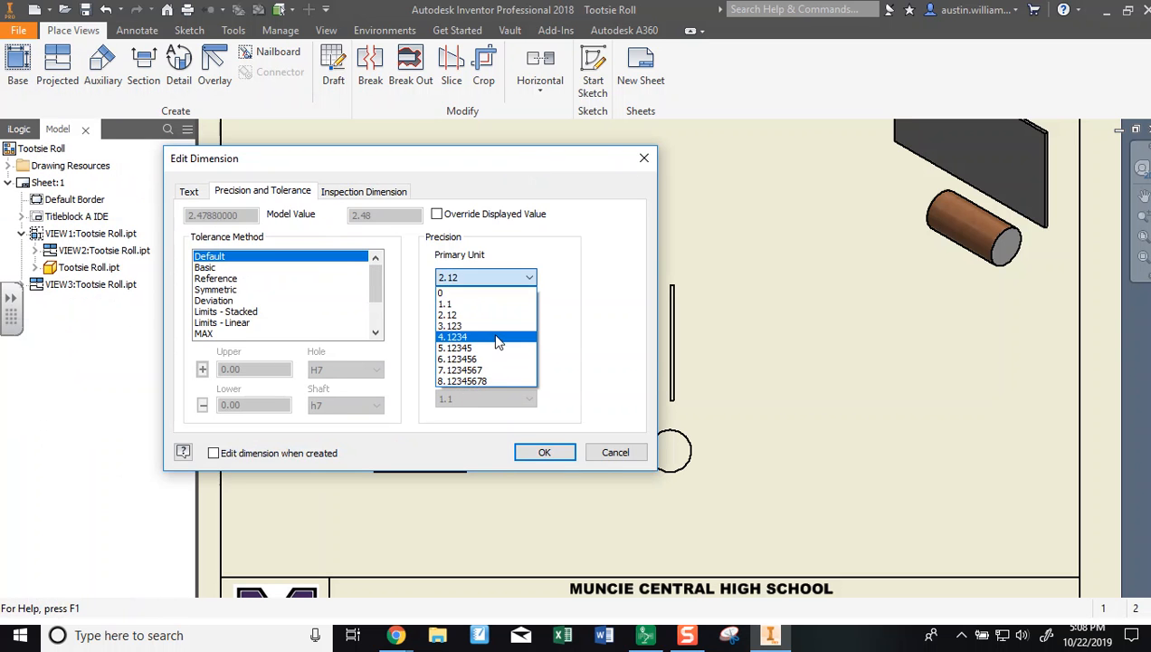
pyautogui.click(495, 333)
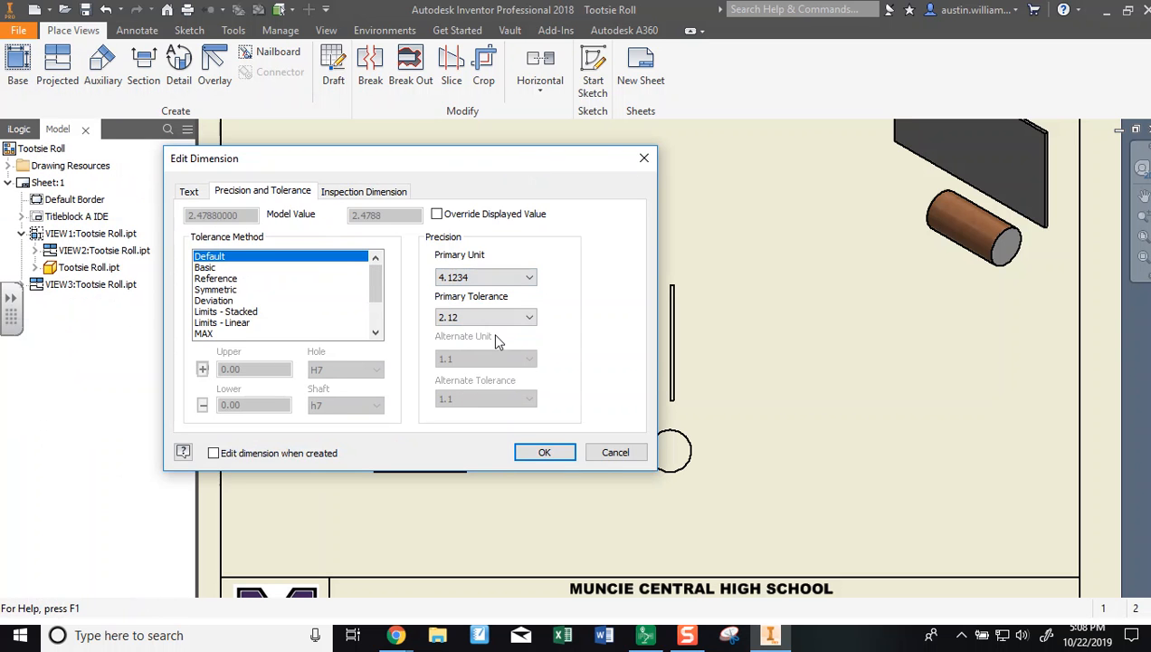
pyautogui.click(201, 190)
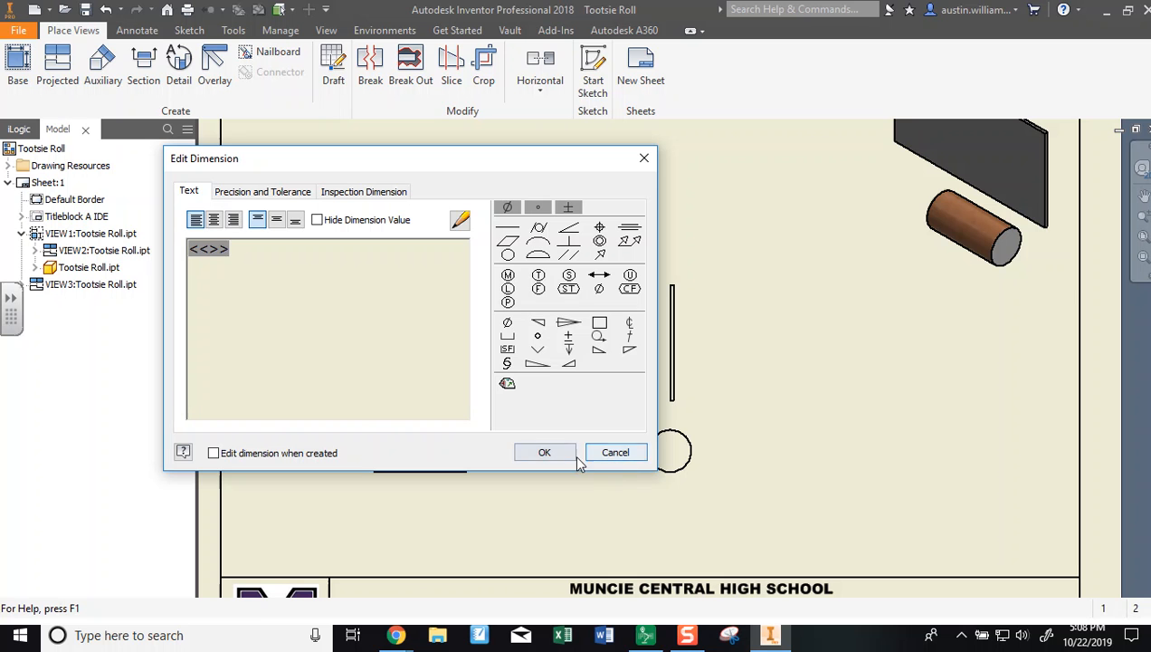
pyautogui.moveTo(457, 158); pyautogui.dragTo(808, 169)
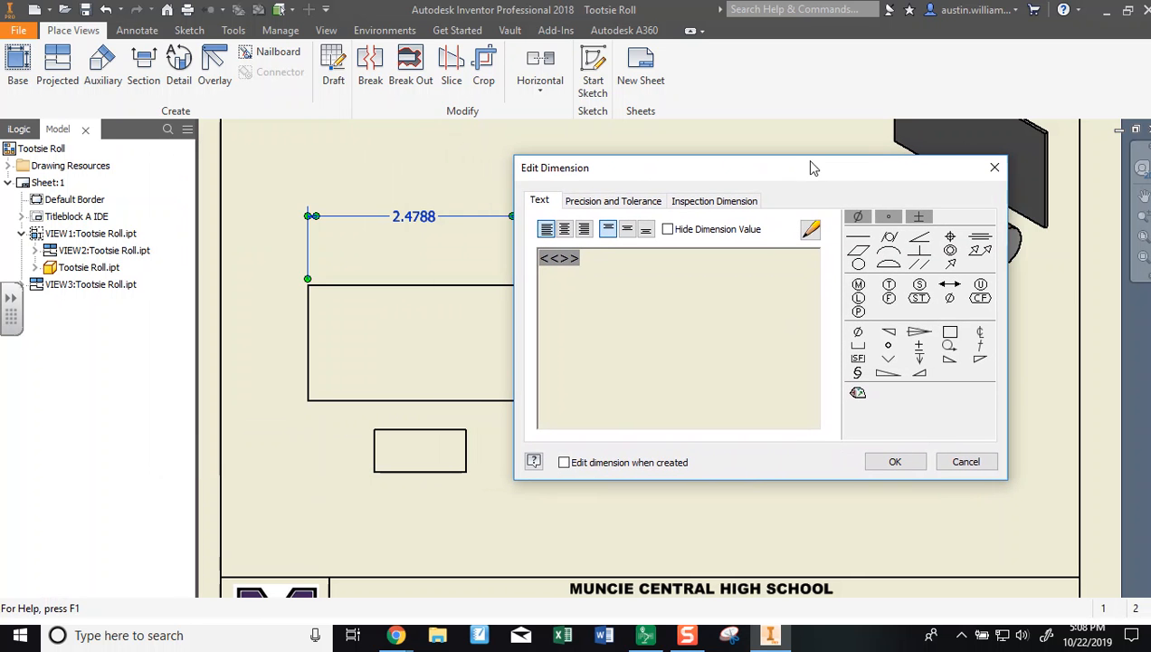
pyautogui.click(608, 205)
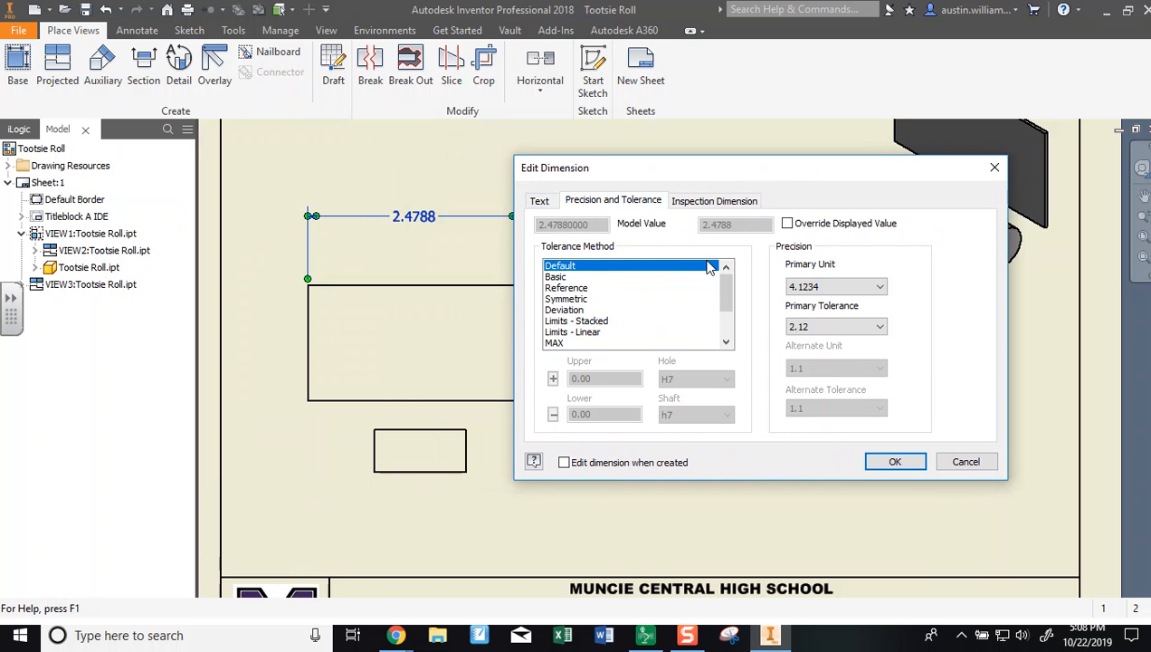
pyautogui.click(823, 288)
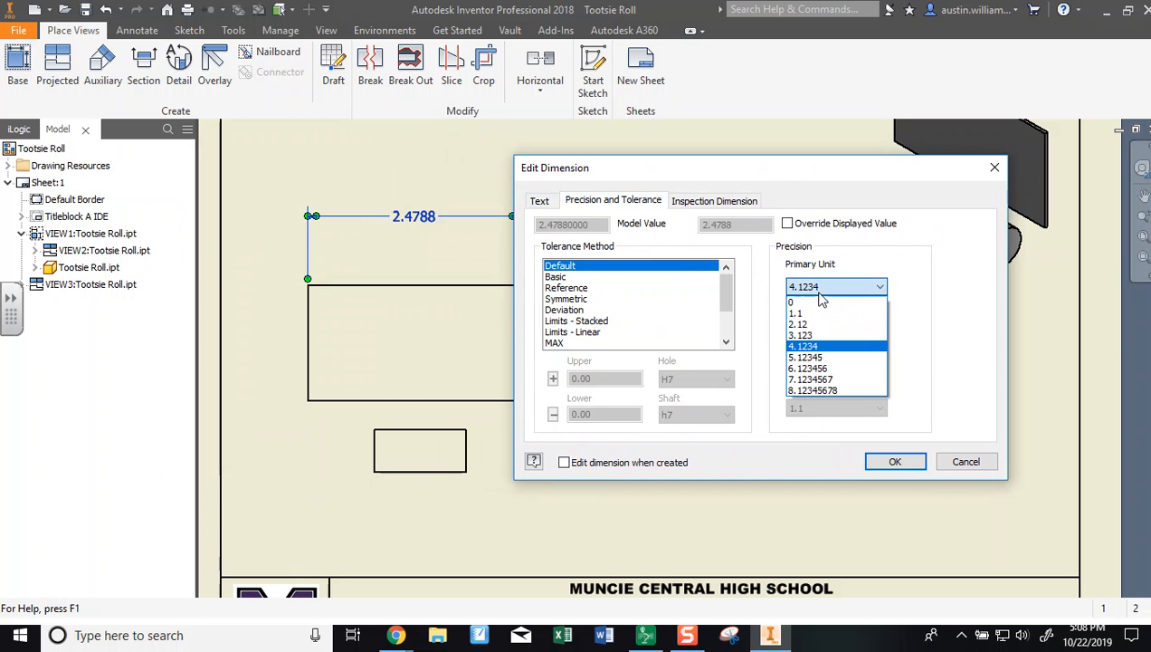
pyautogui.click(831, 349)
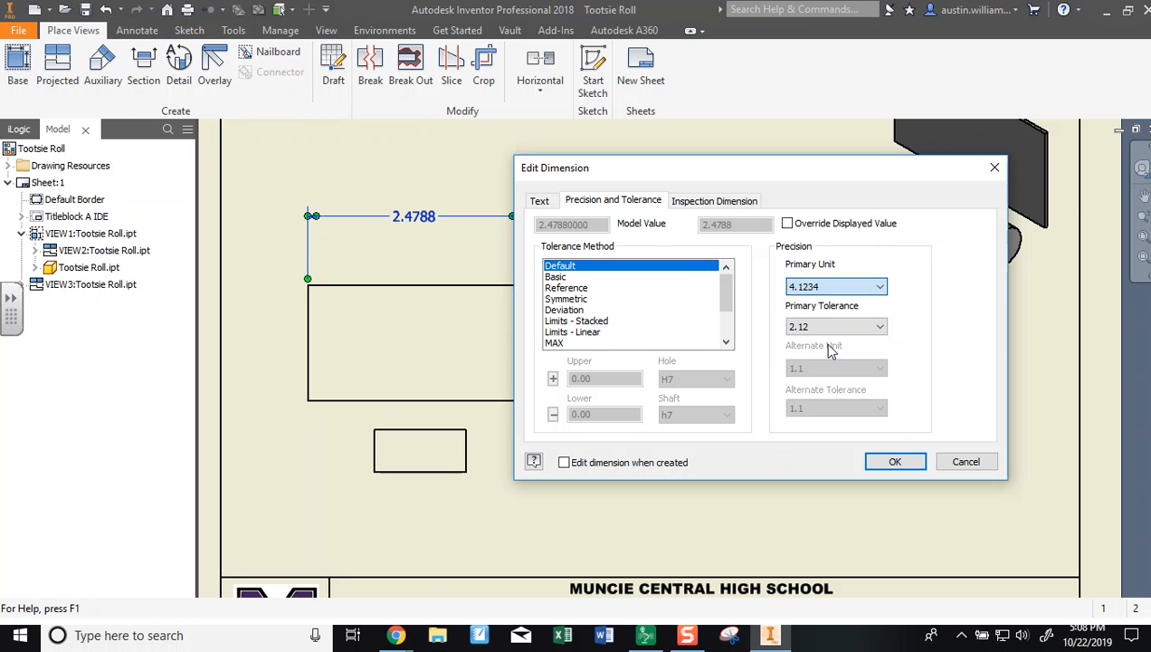
pyautogui.click(892, 463)
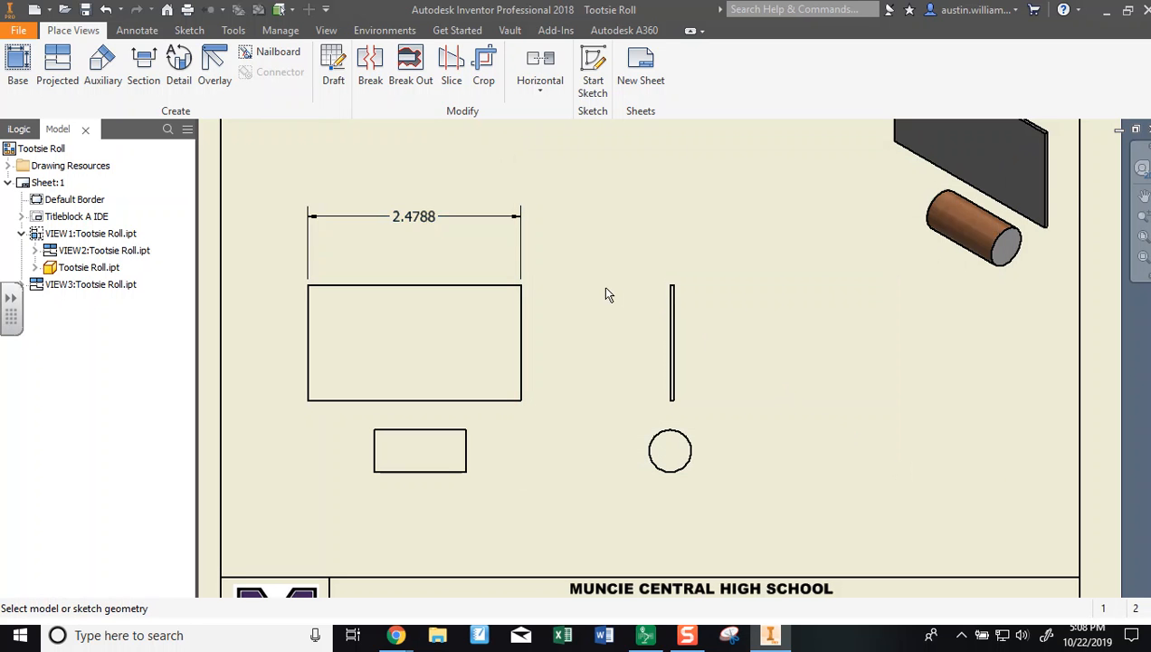
# Dimension the plate's height to the right of its base-view outline, using the Default tolerance method and 4.1234 primary unit precision.
pyautogui.click(459, 288)
pyautogui.click(457, 400)
pyautogui.click(569, 344)
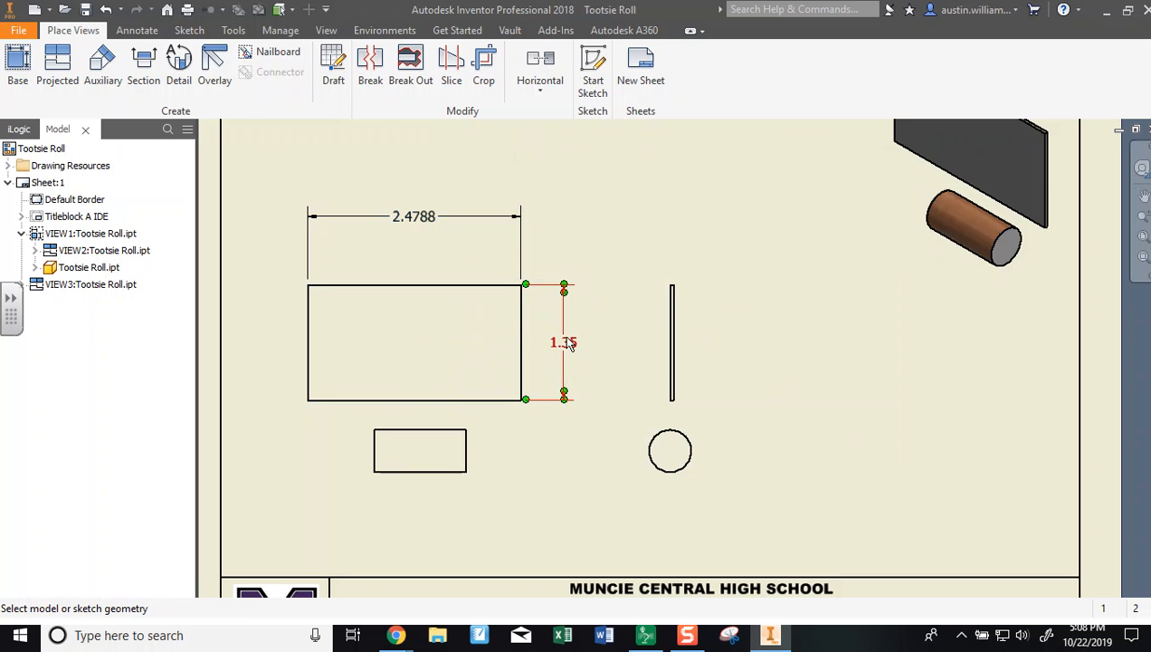
pyautogui.doubleClick(567, 353)
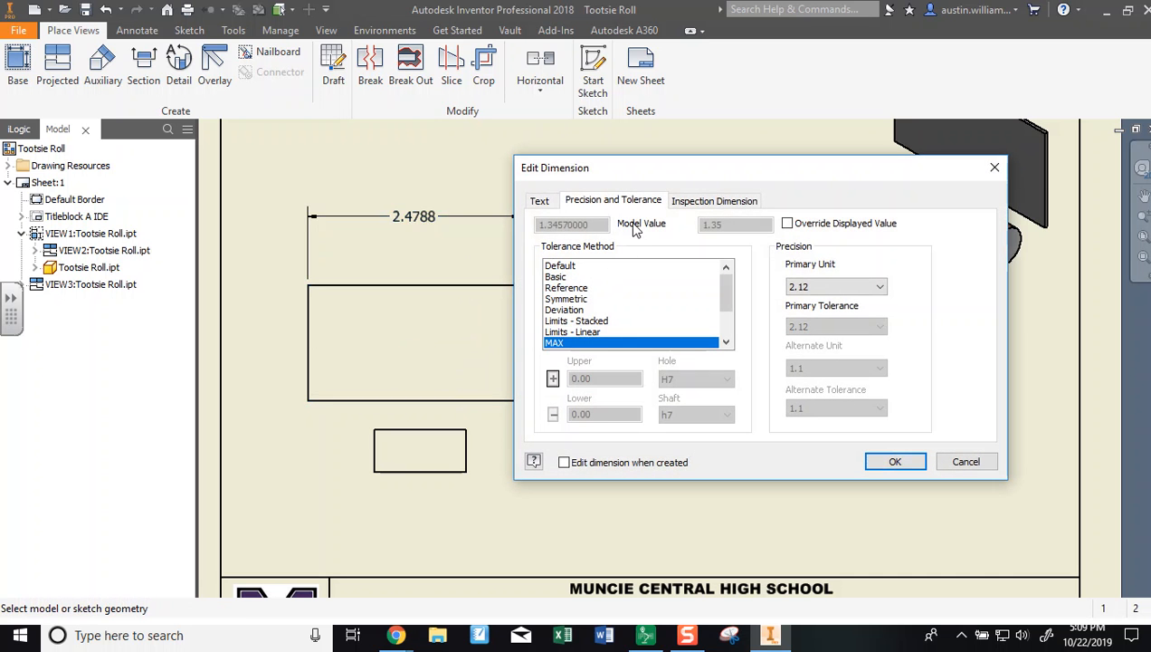
pyautogui.click(648, 266)
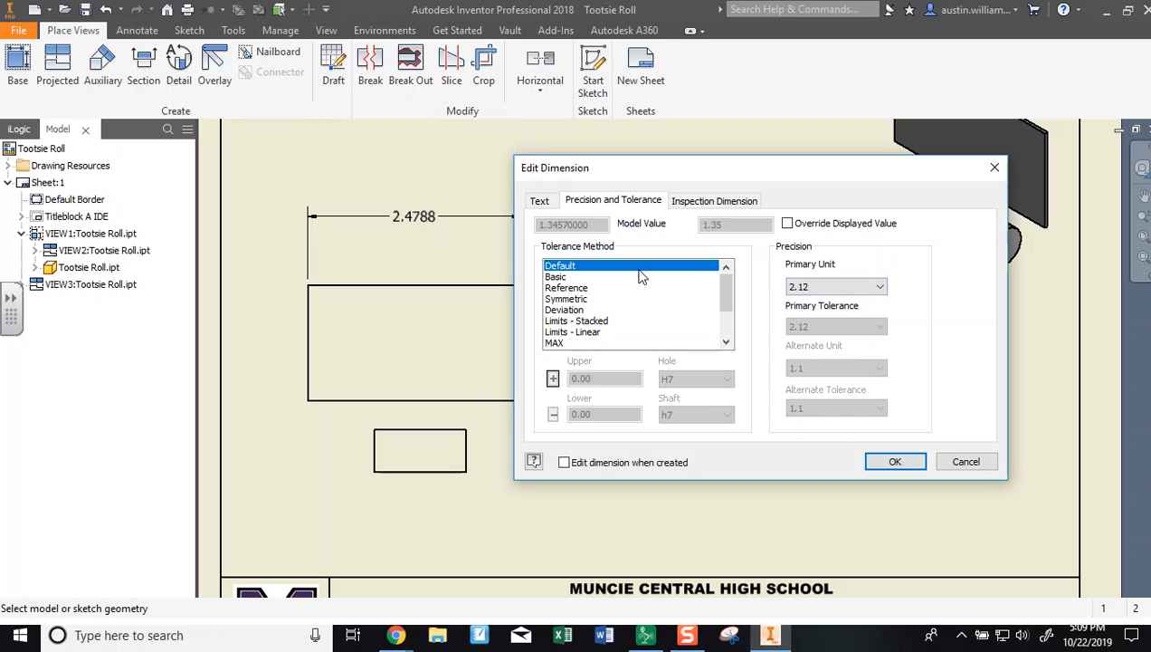
pyautogui.click(833, 286)
pyautogui.click(821, 344)
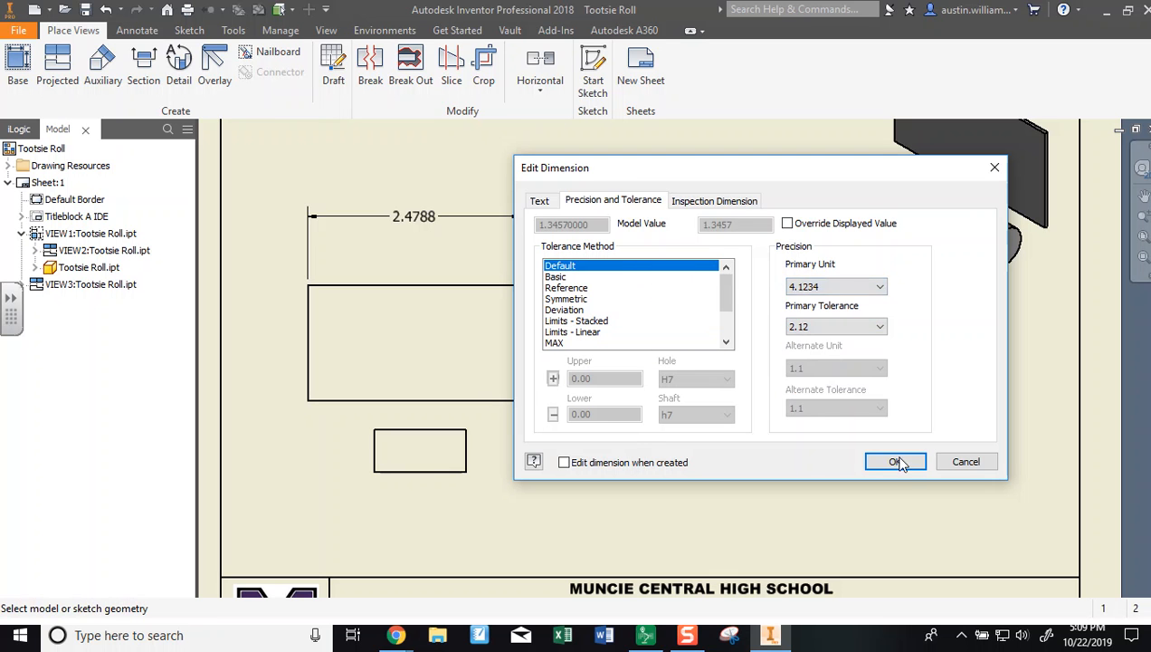
pyautogui.click(894, 461)
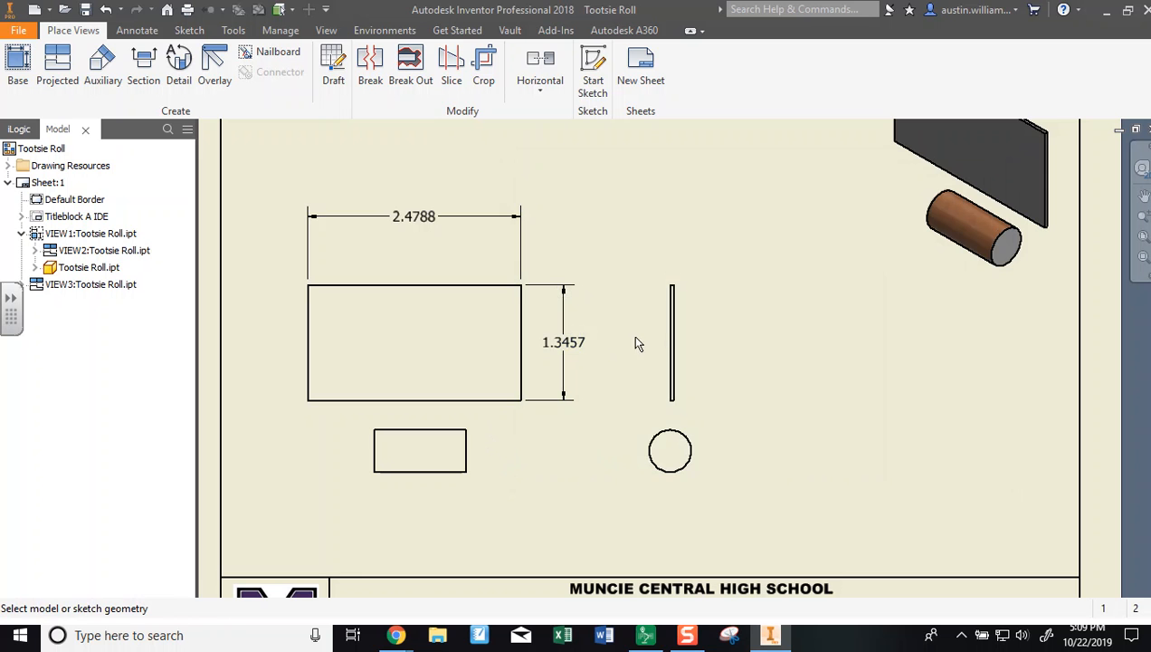
# Dimension the plate's thickness in the projected side view.
pyautogui.click(672, 342)
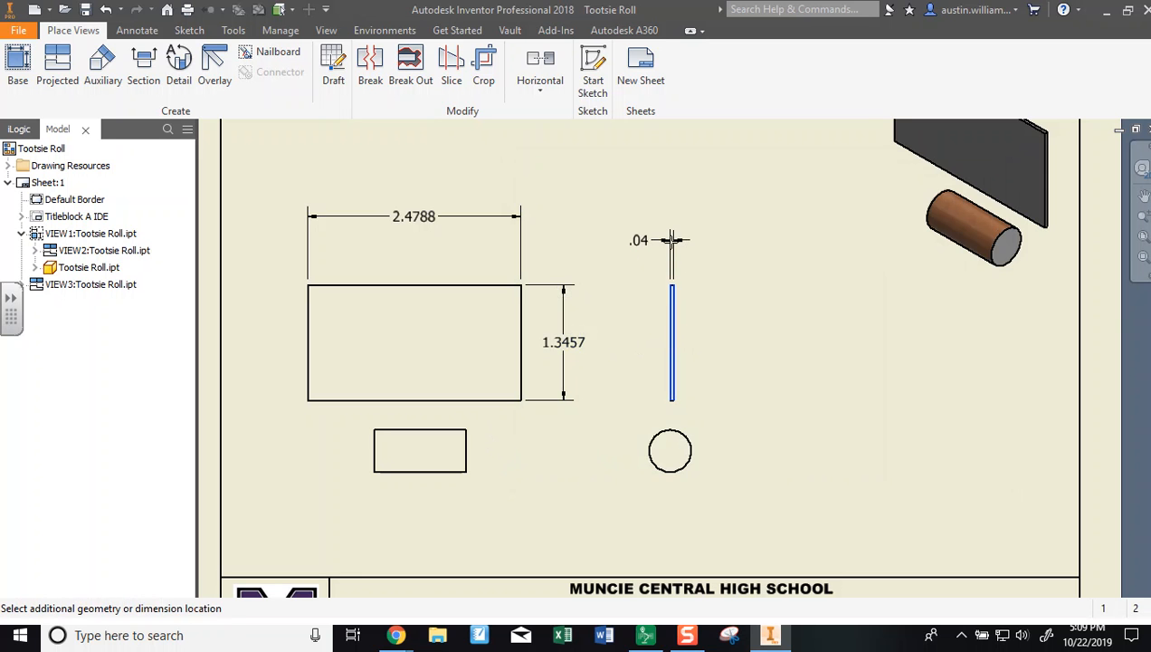